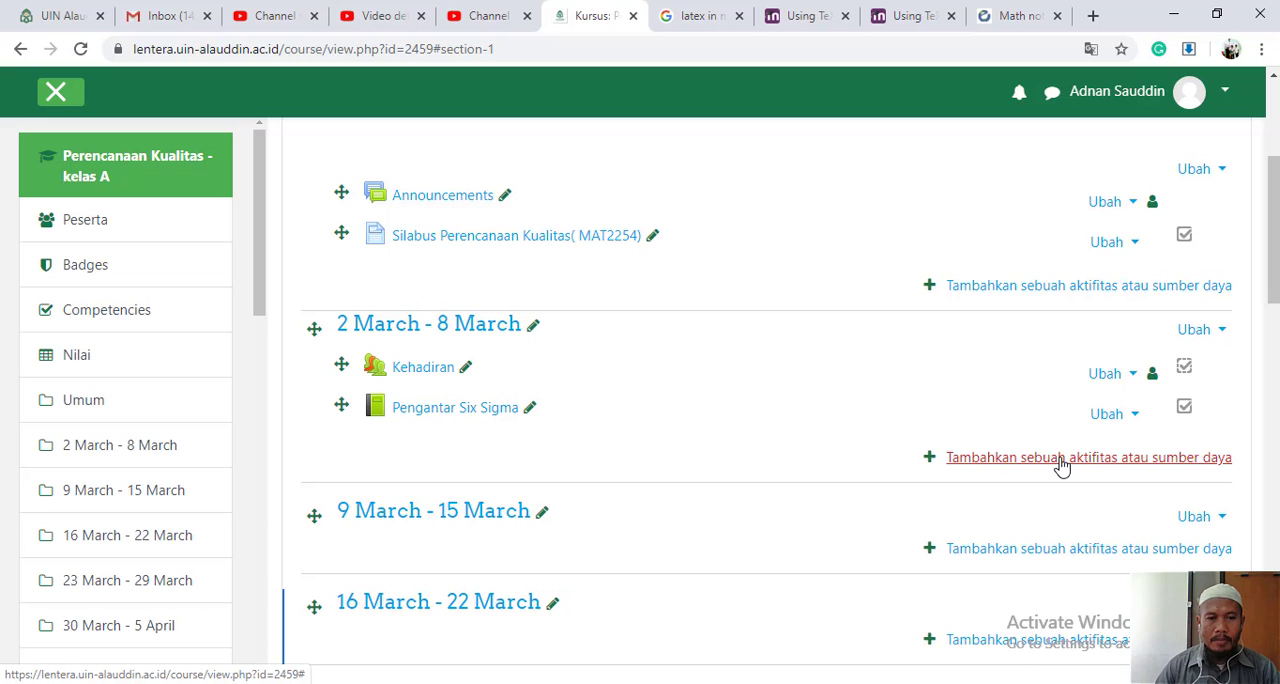
- Add a new Buku resource to the 2 March - 8 March section of the course
click(1062, 462)
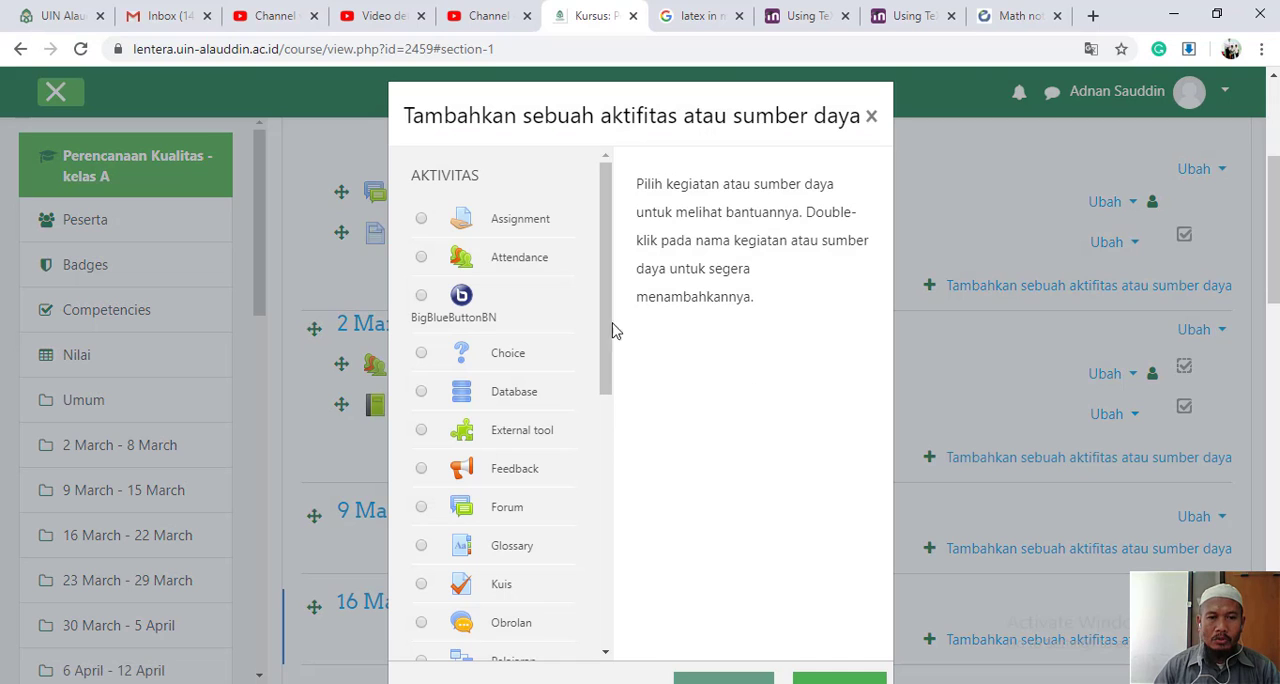
drag(603, 350, 640, 602)
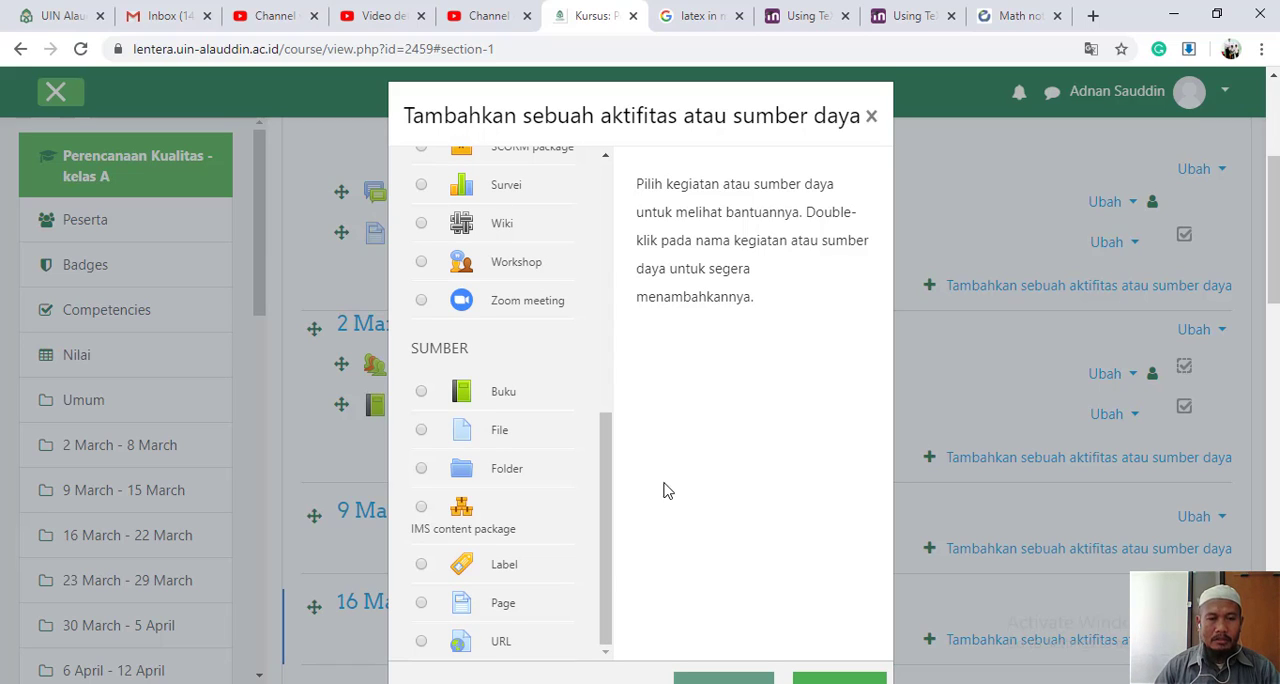
click(421, 393)
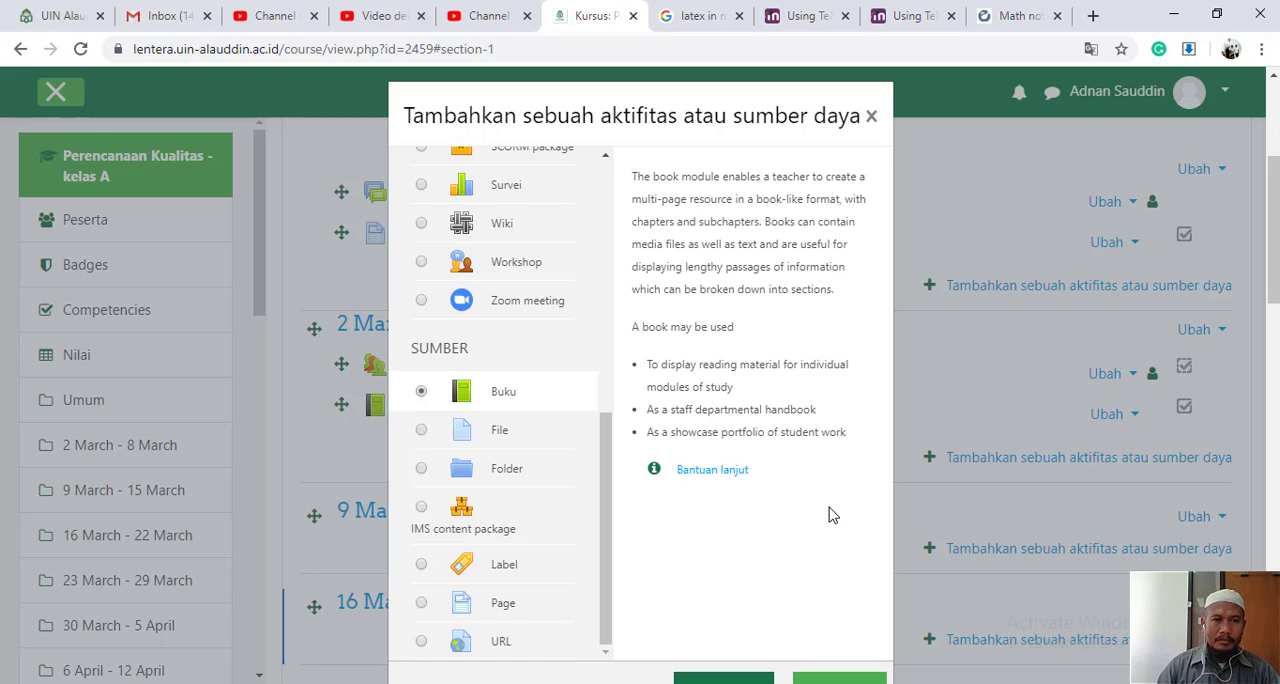
scroll(830, 514, down, 1)
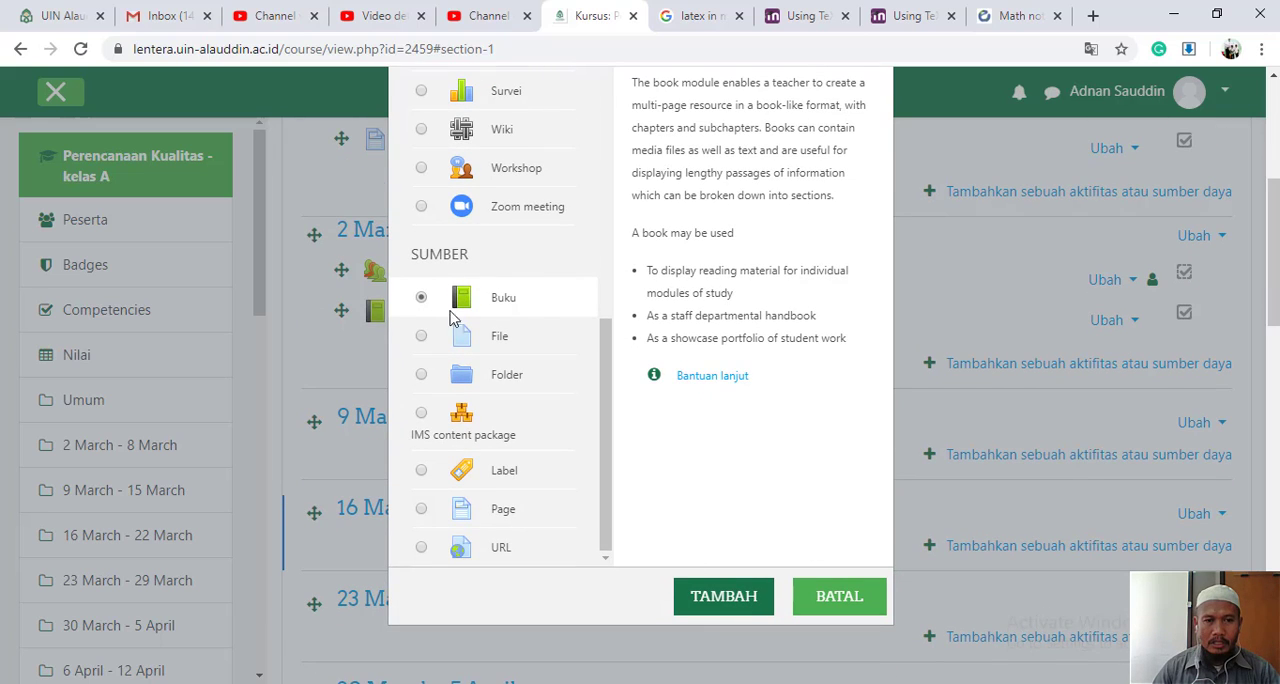
click(718, 600)
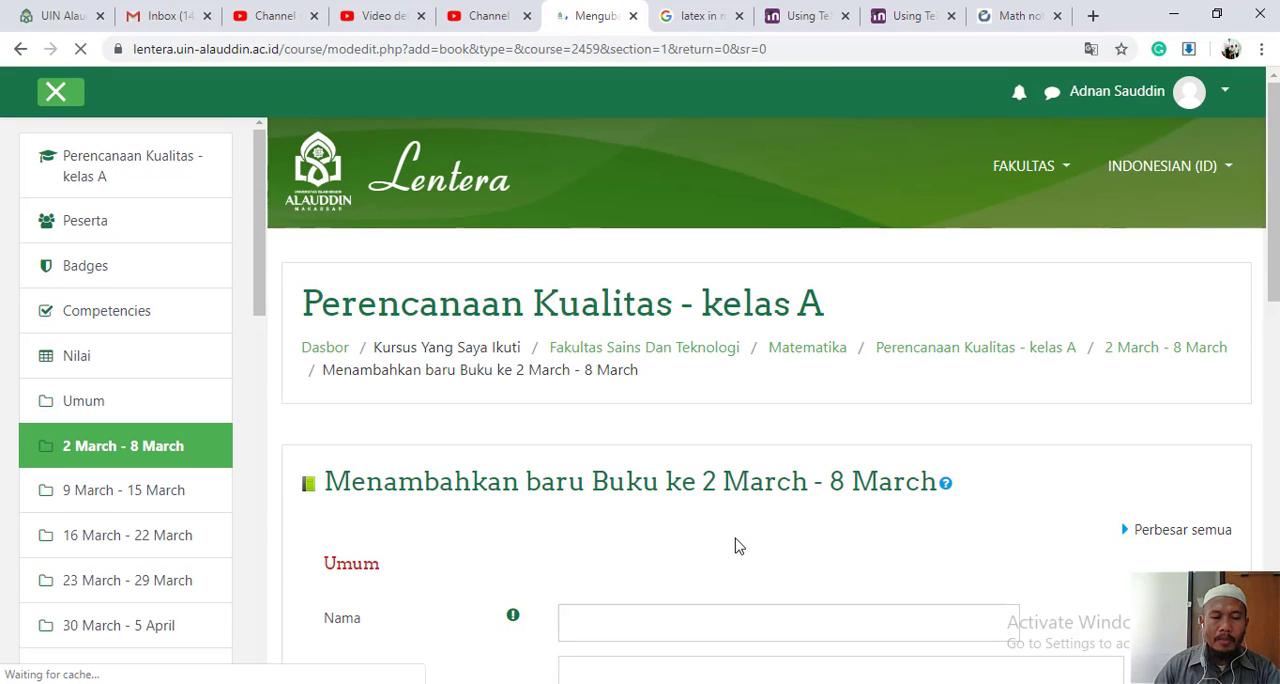
- Name the new book "Pengantar Six Sigma"
scroll(737, 545, down, 3)
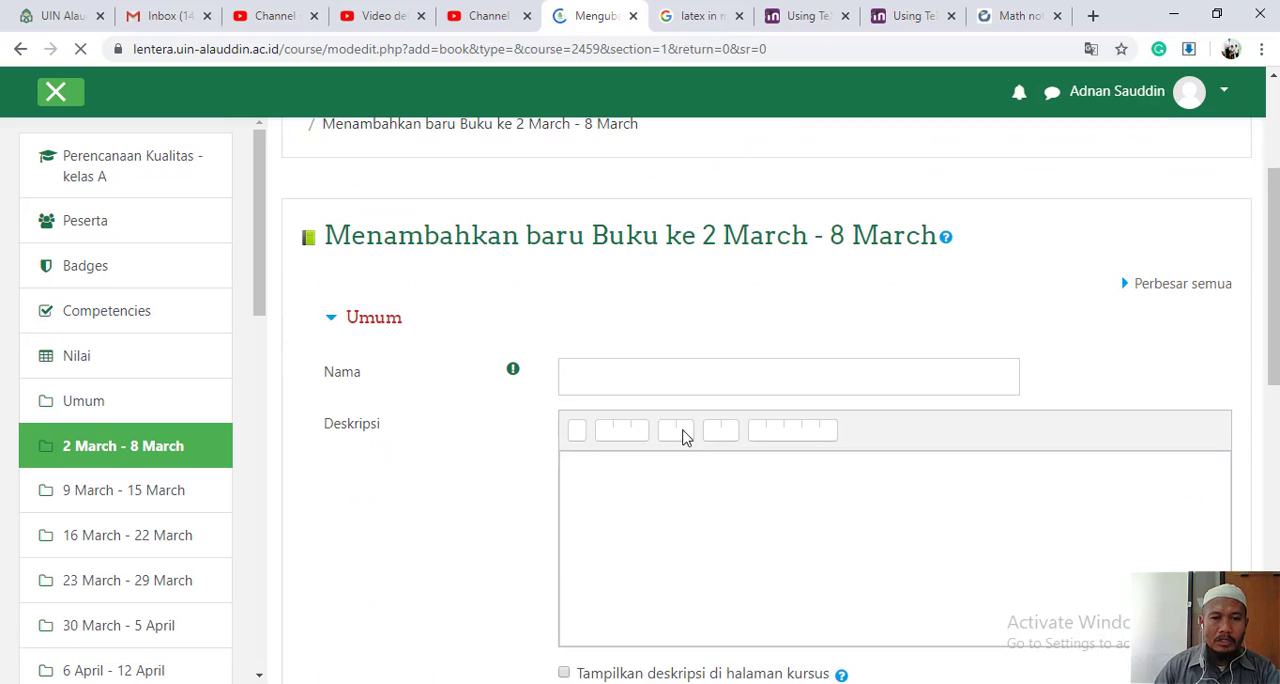
click(682, 374)
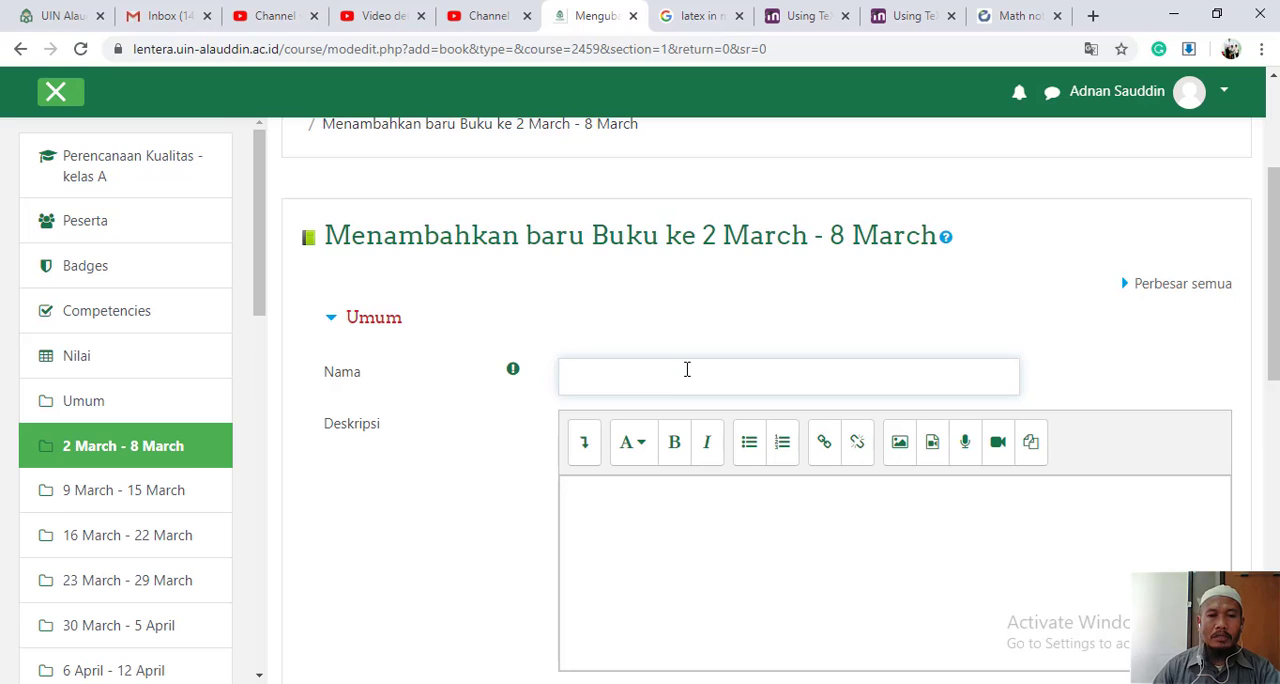
text(Pe)
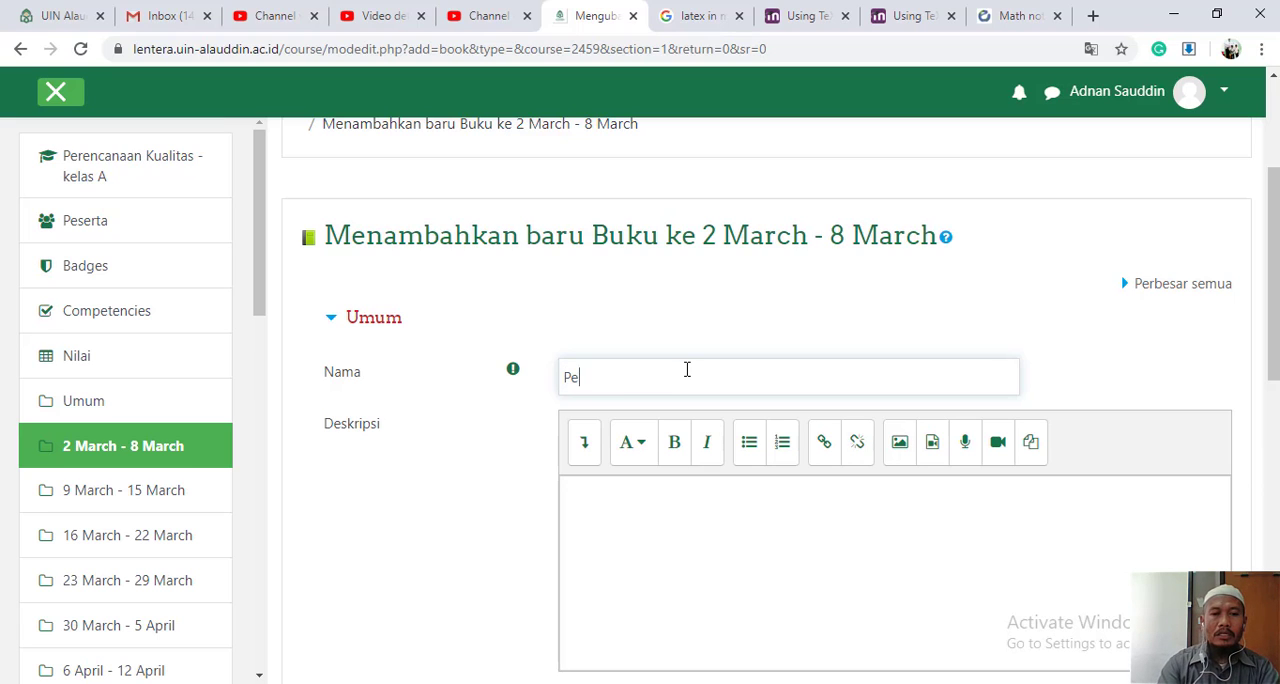
text(ngel)
key(BackSpace)
key(BackSpace)
key(BackSpace)
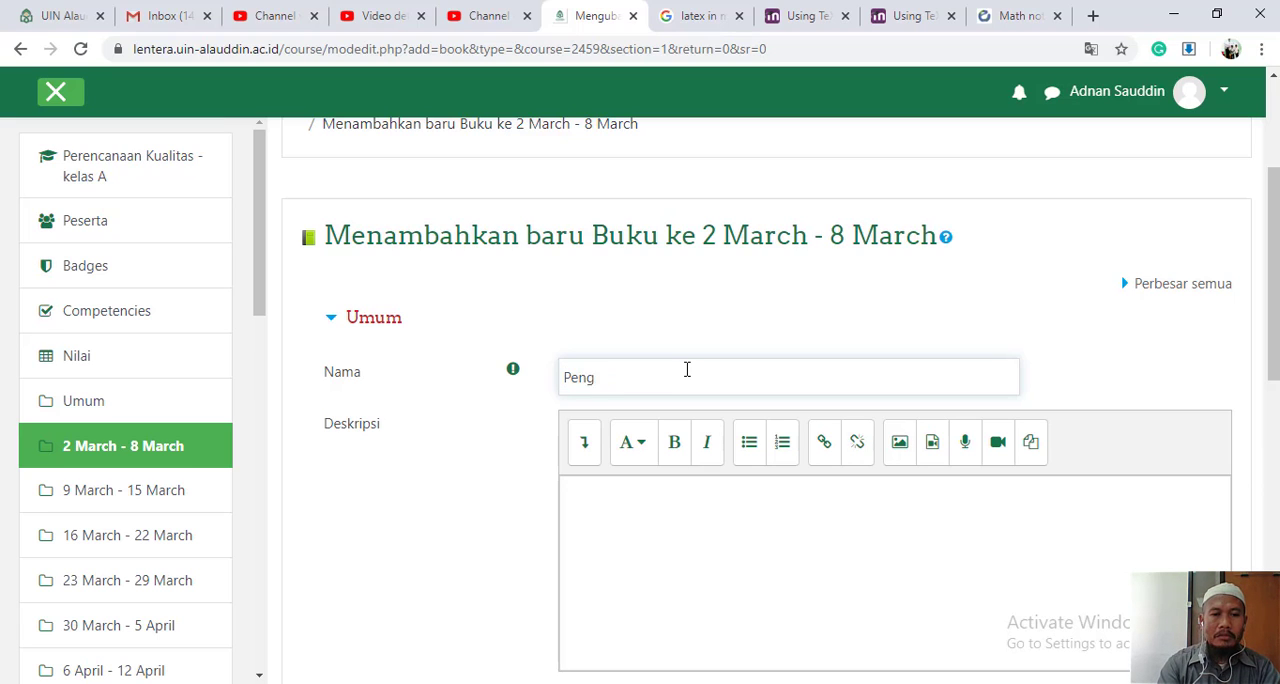
text(n)
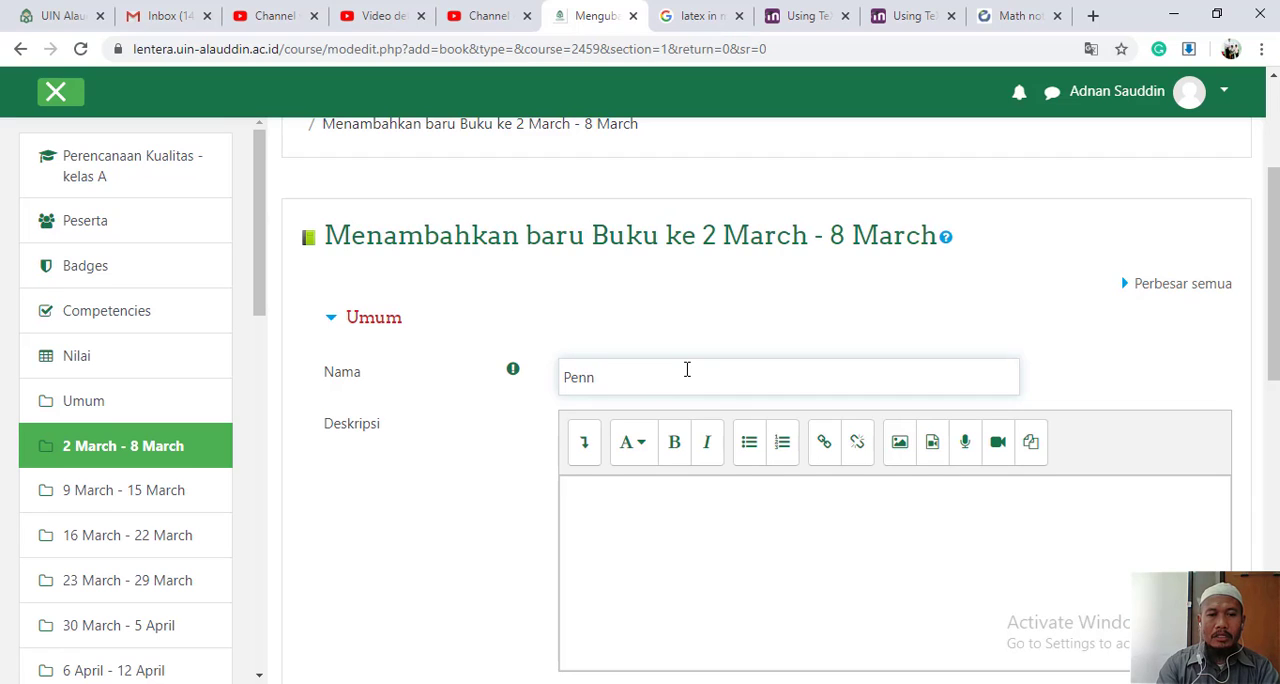
key(BackSpace)
text(ganta)
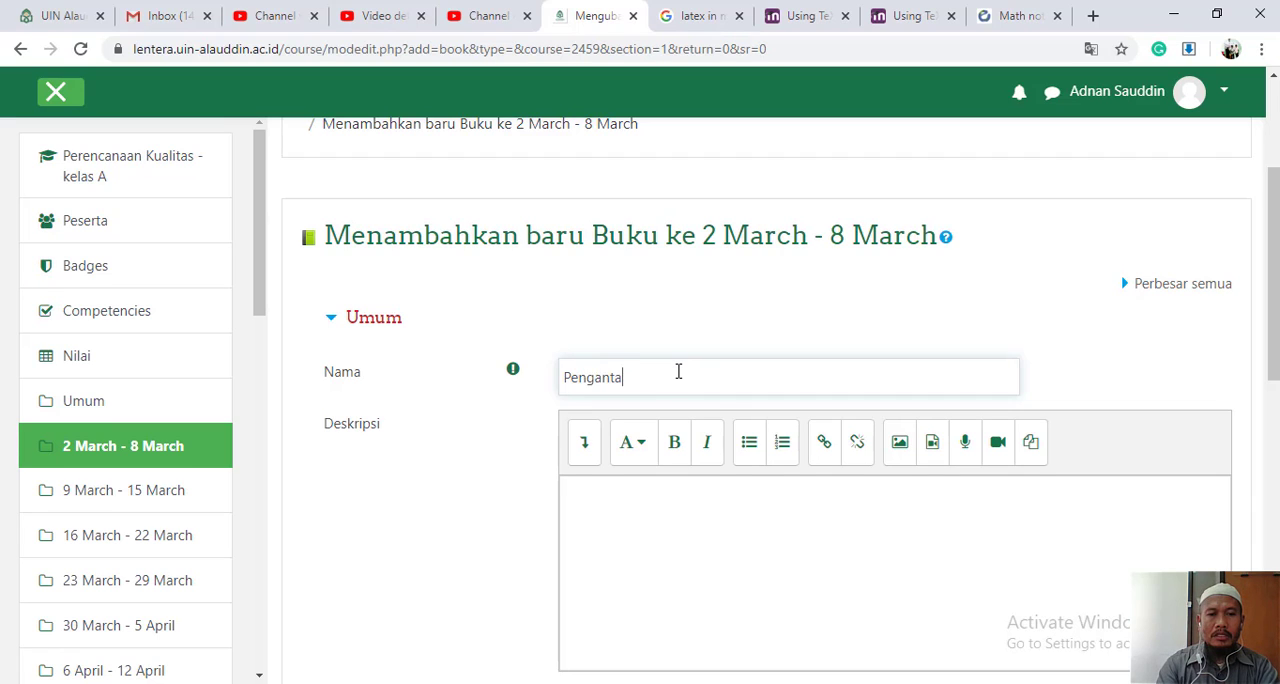
text(r Six)
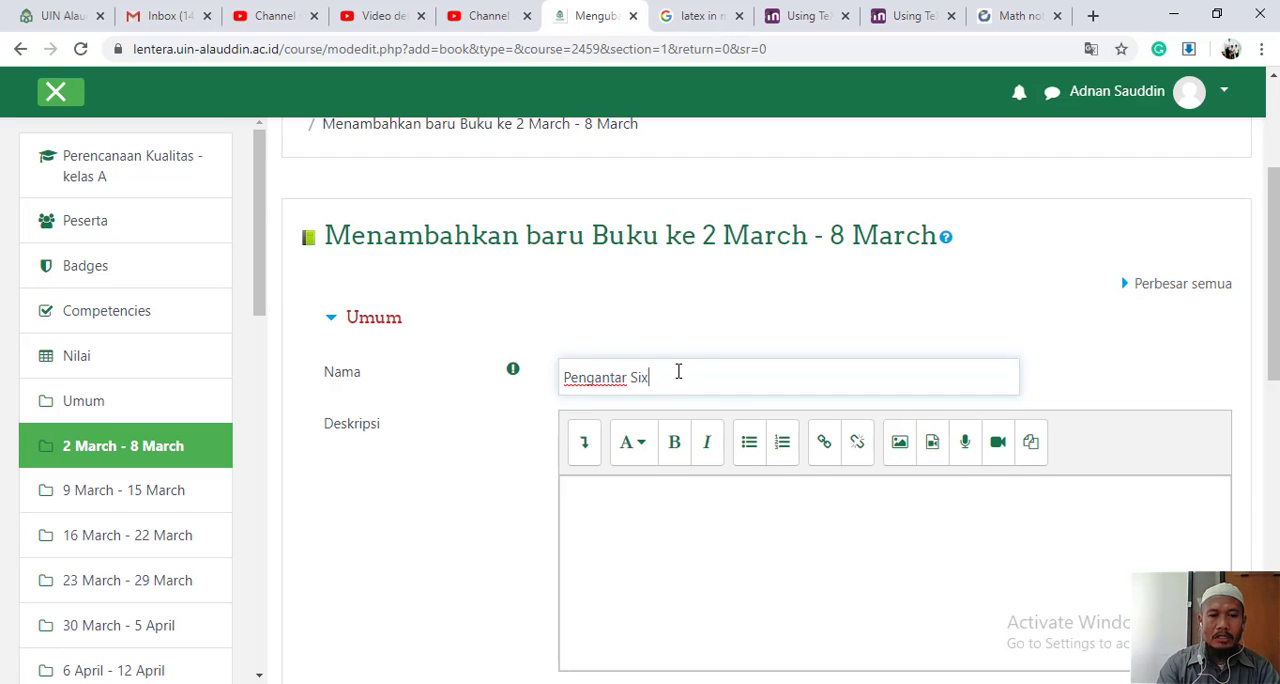
text( Si)
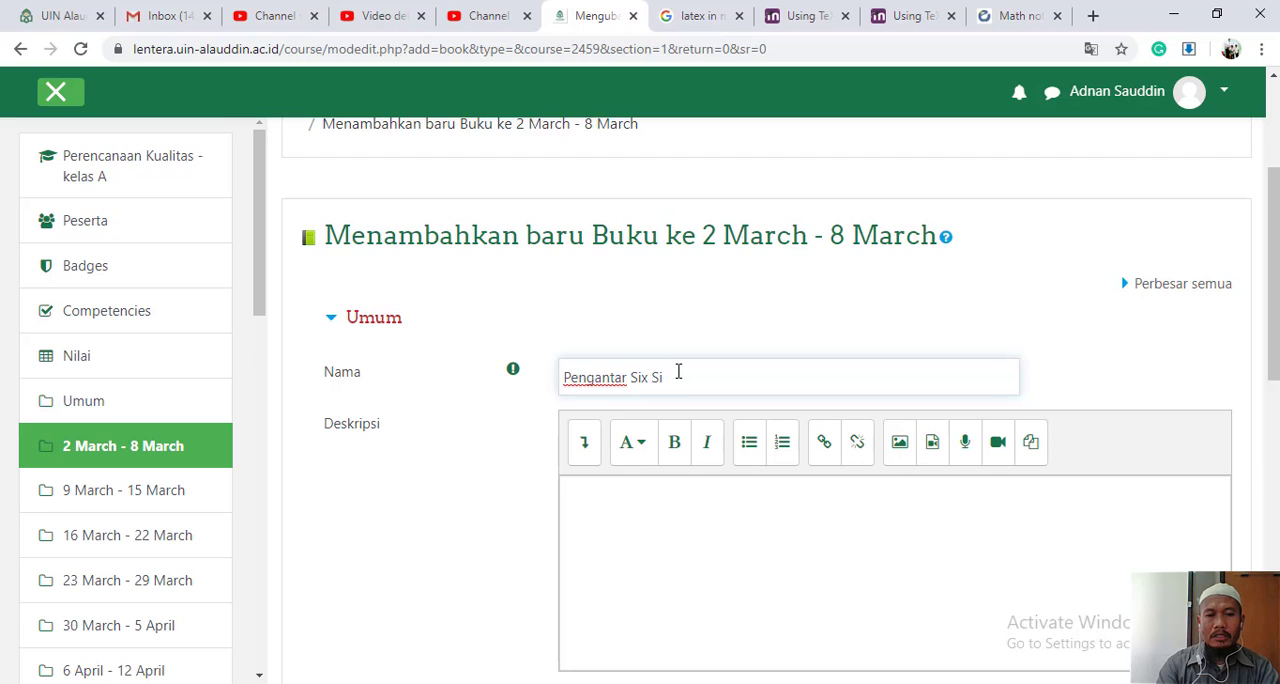
text(gma)
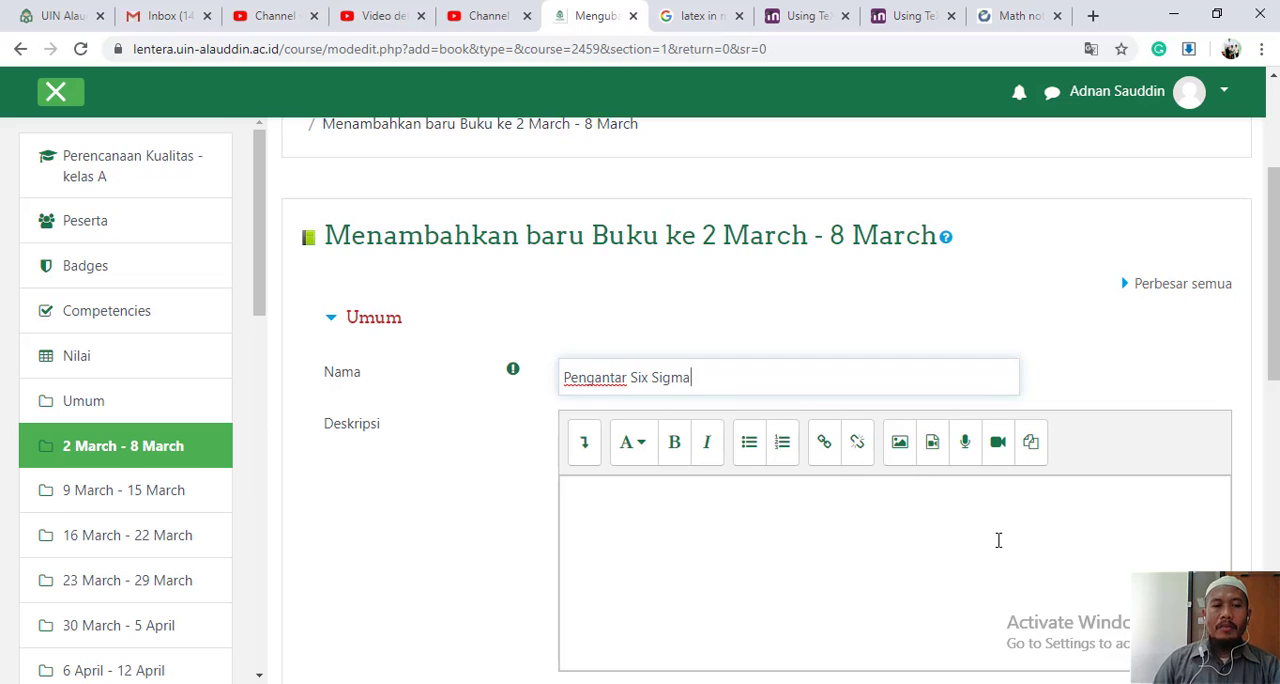
- Begin the book's description with the text "Memuat penjelasan tentang perkembangan metode six sigma"
scroll(1010, 548, down, 1)
click(983, 452)
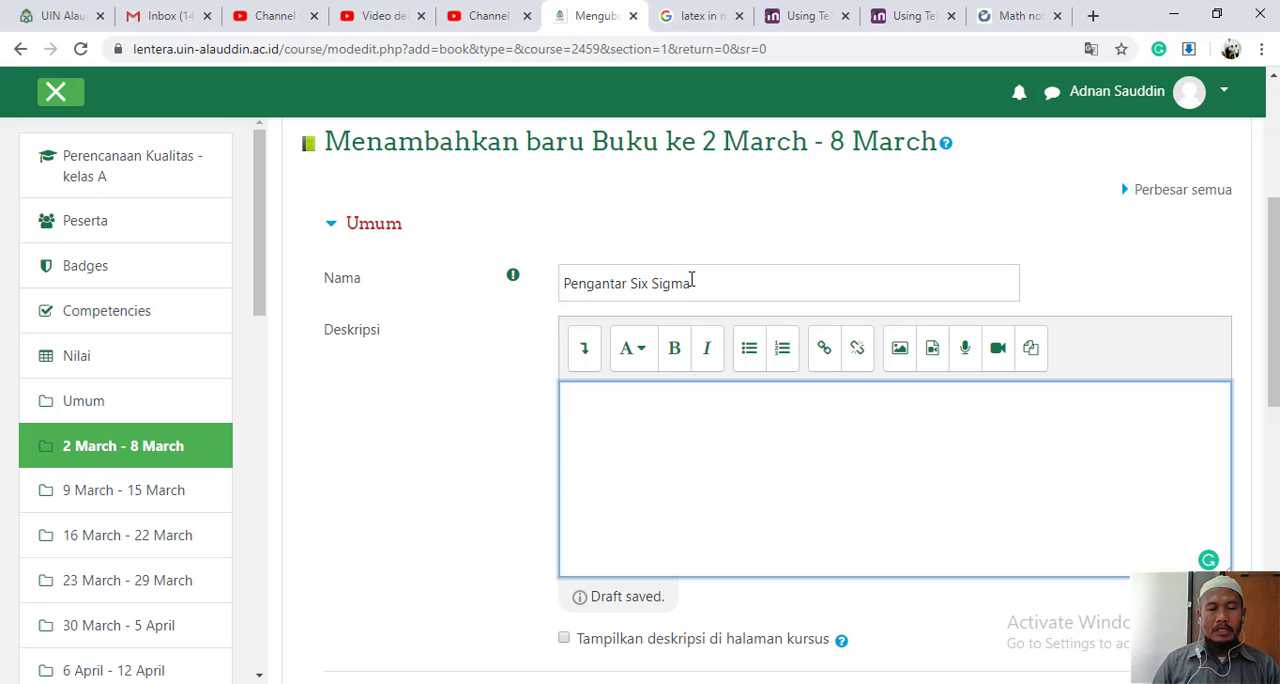
scroll(829, 509, down, 1)
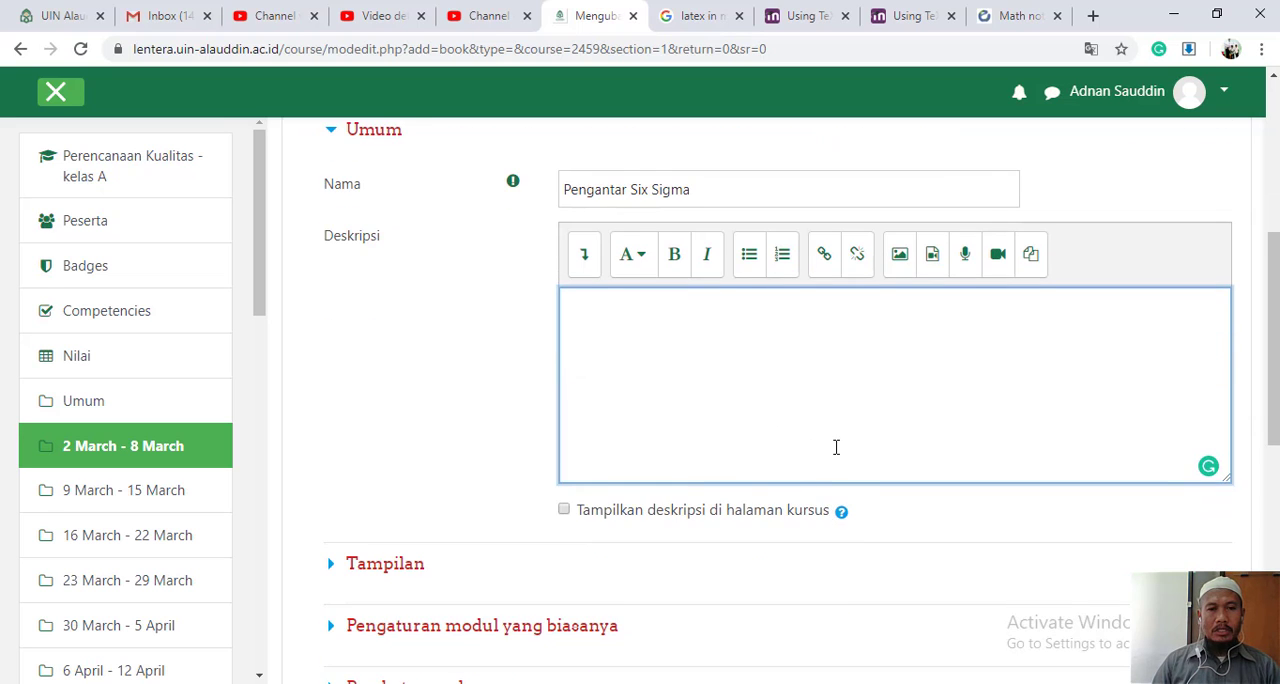
scroll(836, 447, up, 1)
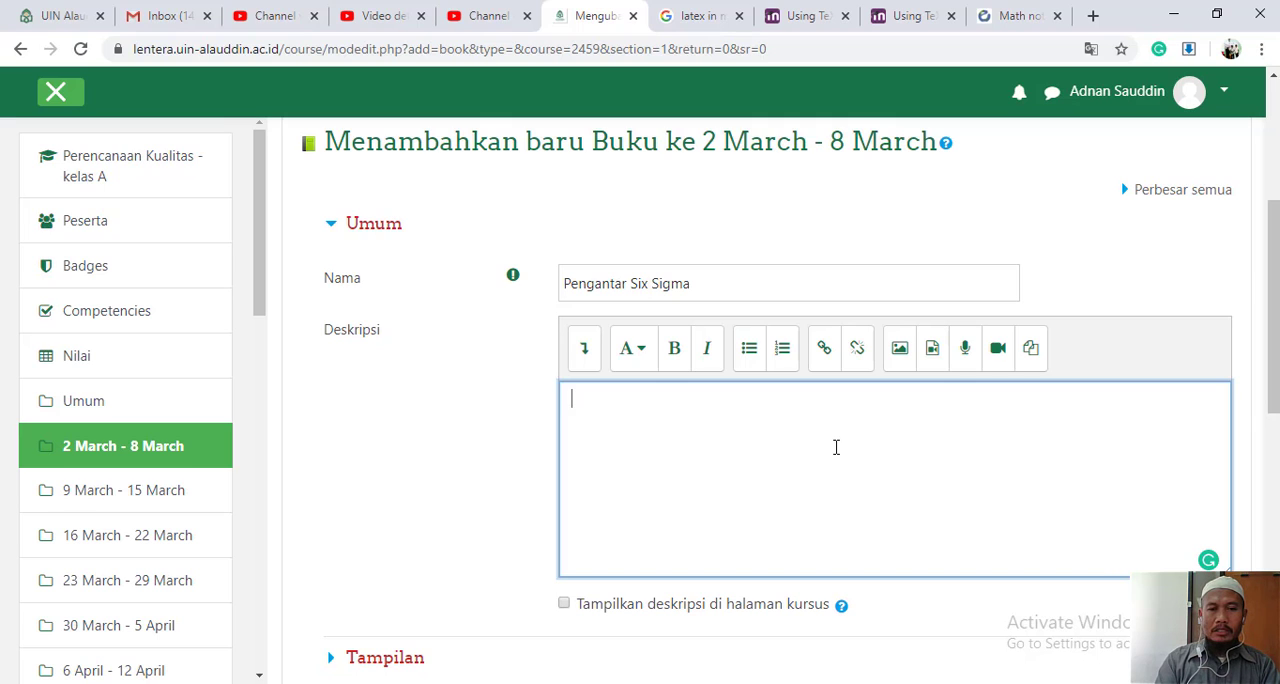
text(Menj)
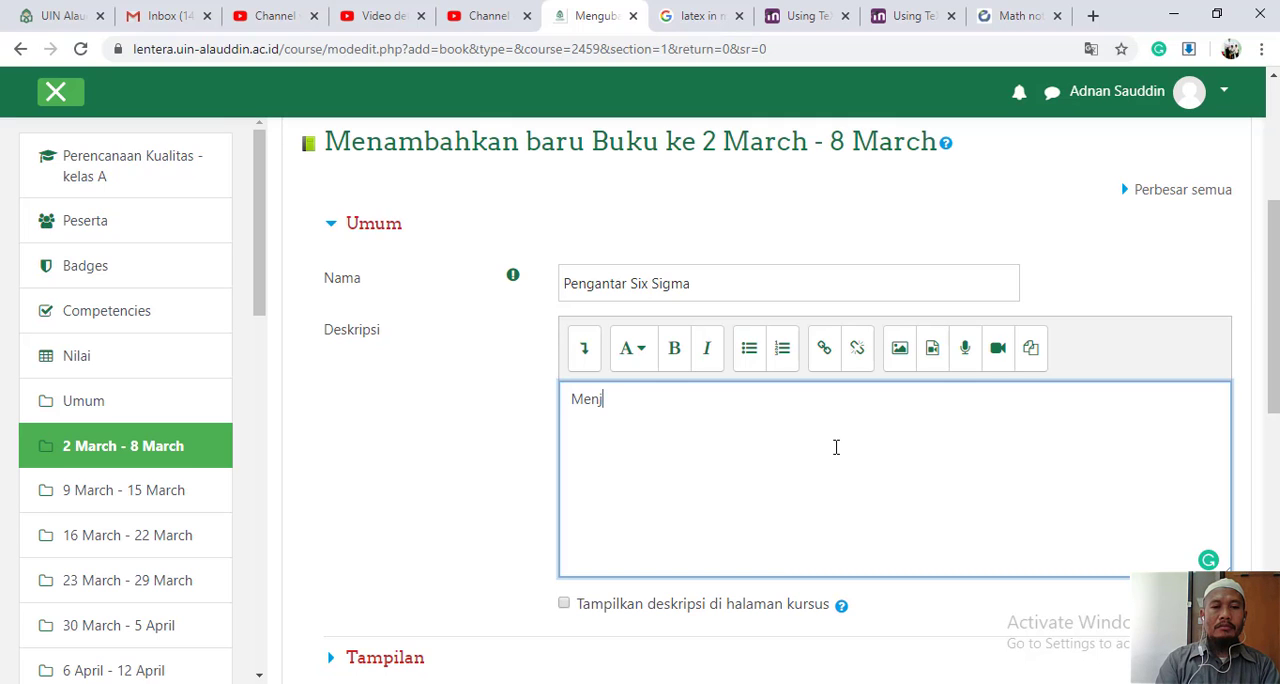
text(ela)
key(BackSpace)
key(BackSpace)
key(BackSpace)
key(BackSpace)
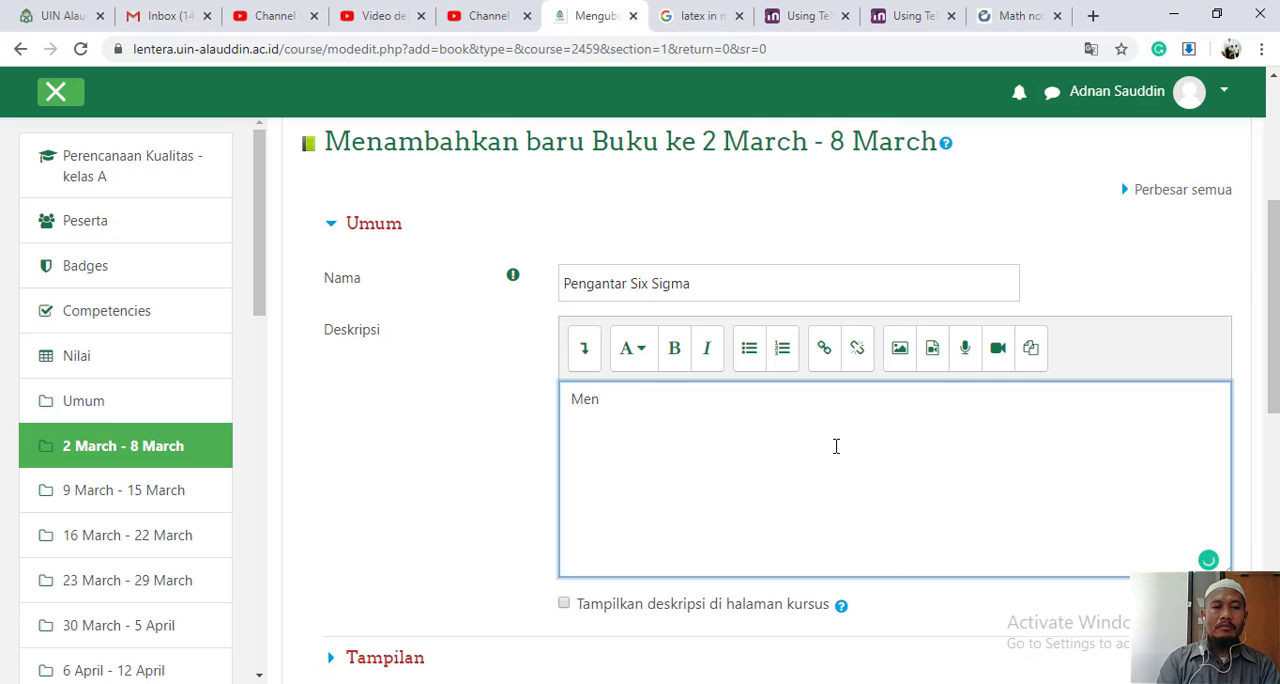
key(BackSpace)
text(muat penjelas)
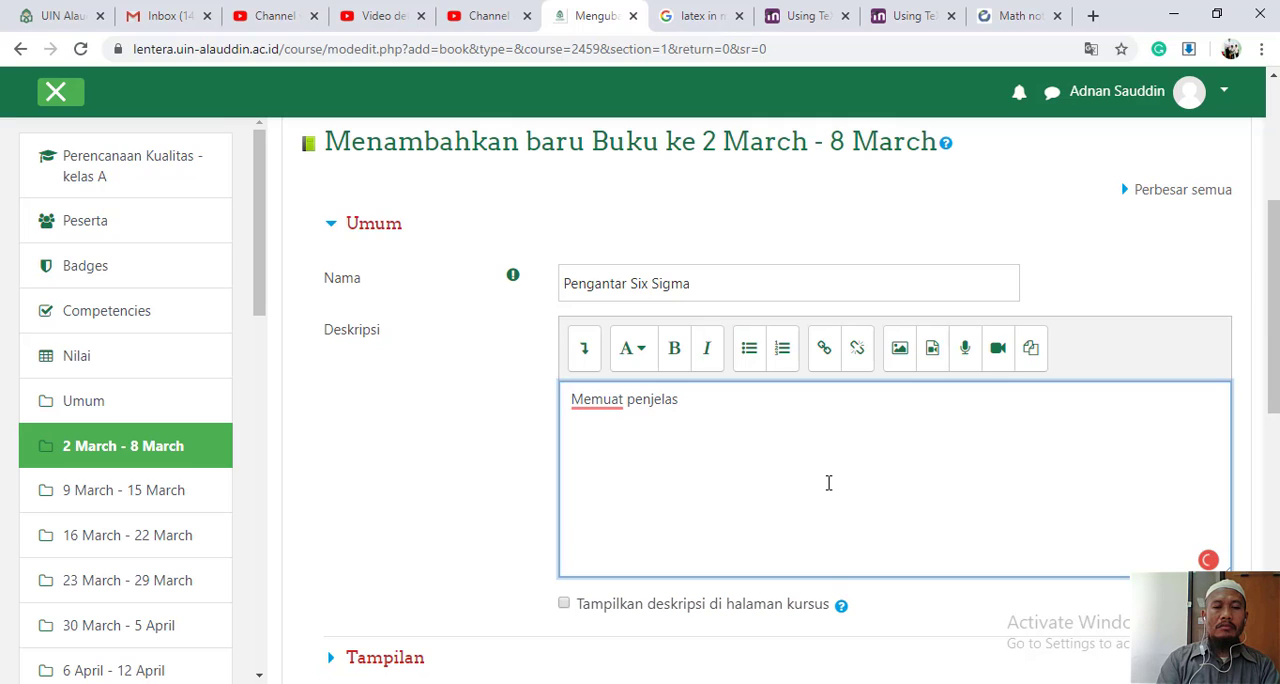
text(an)
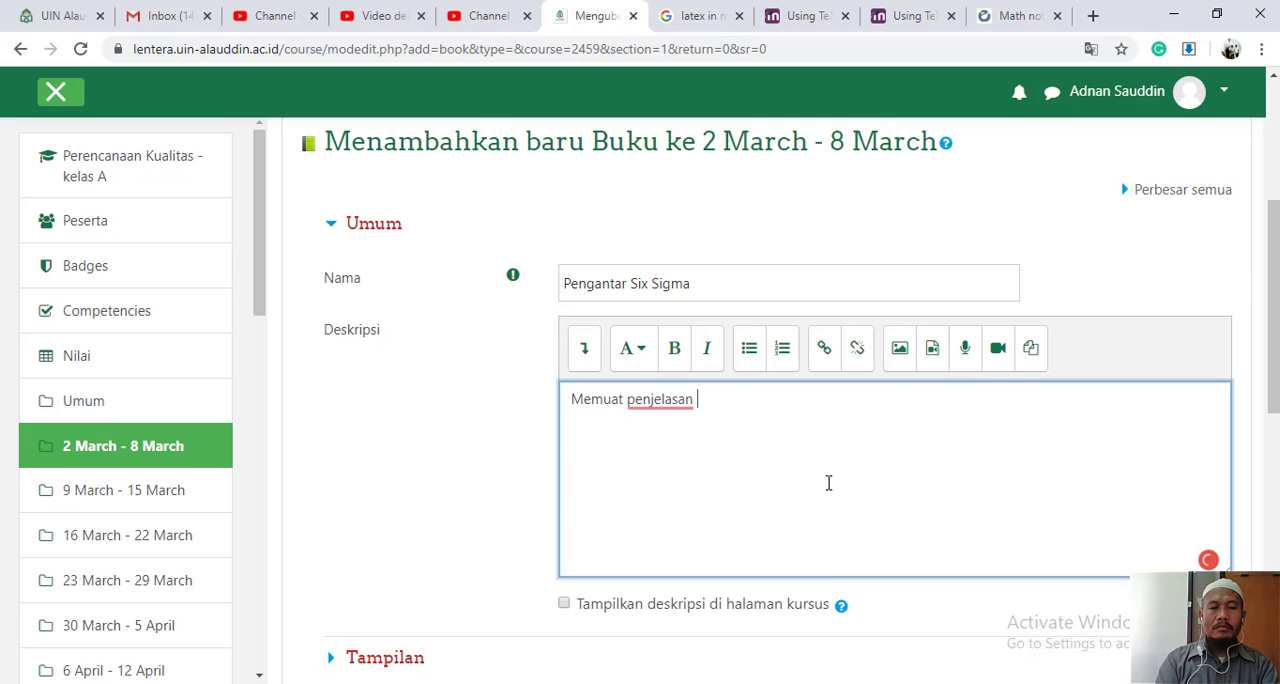
text(tentang)
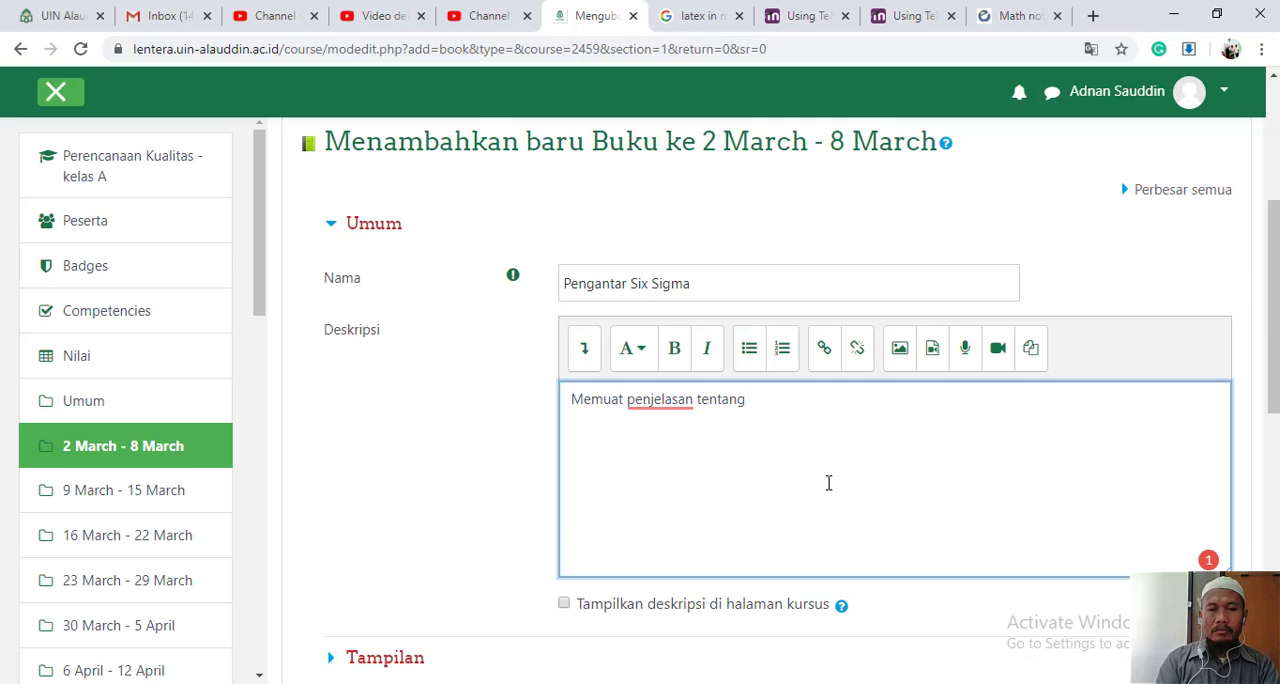
text(pe)
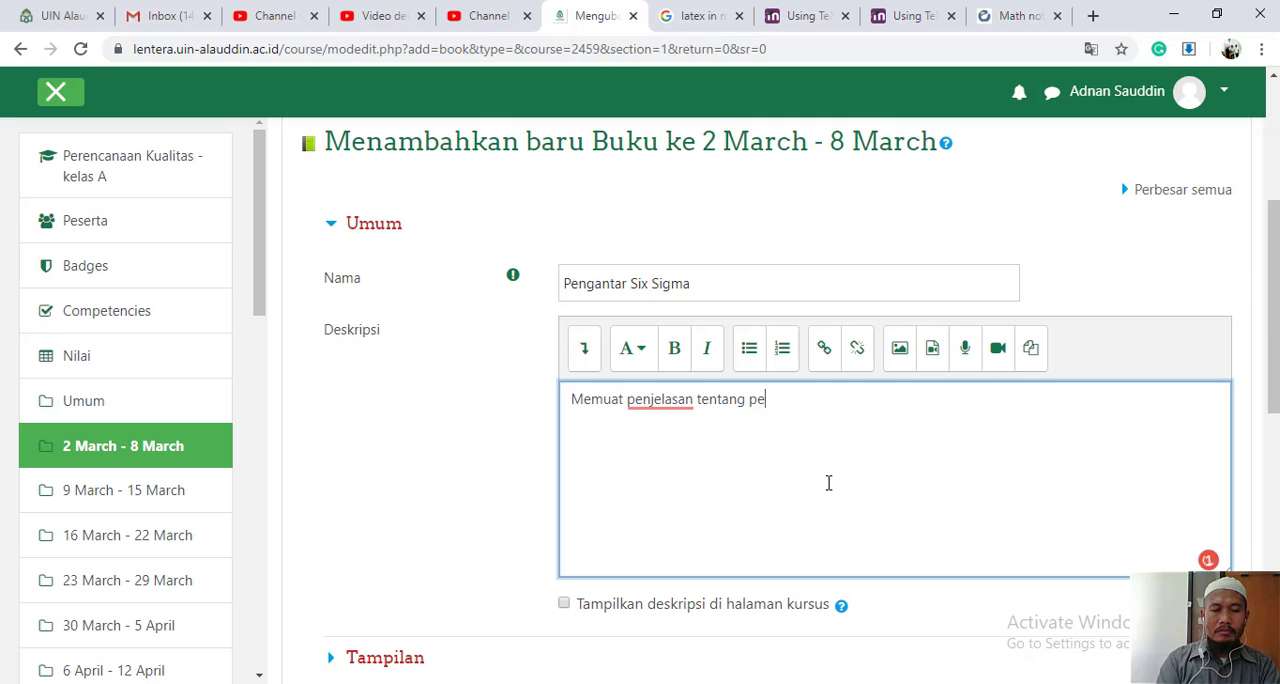
text(rkembangan six si)
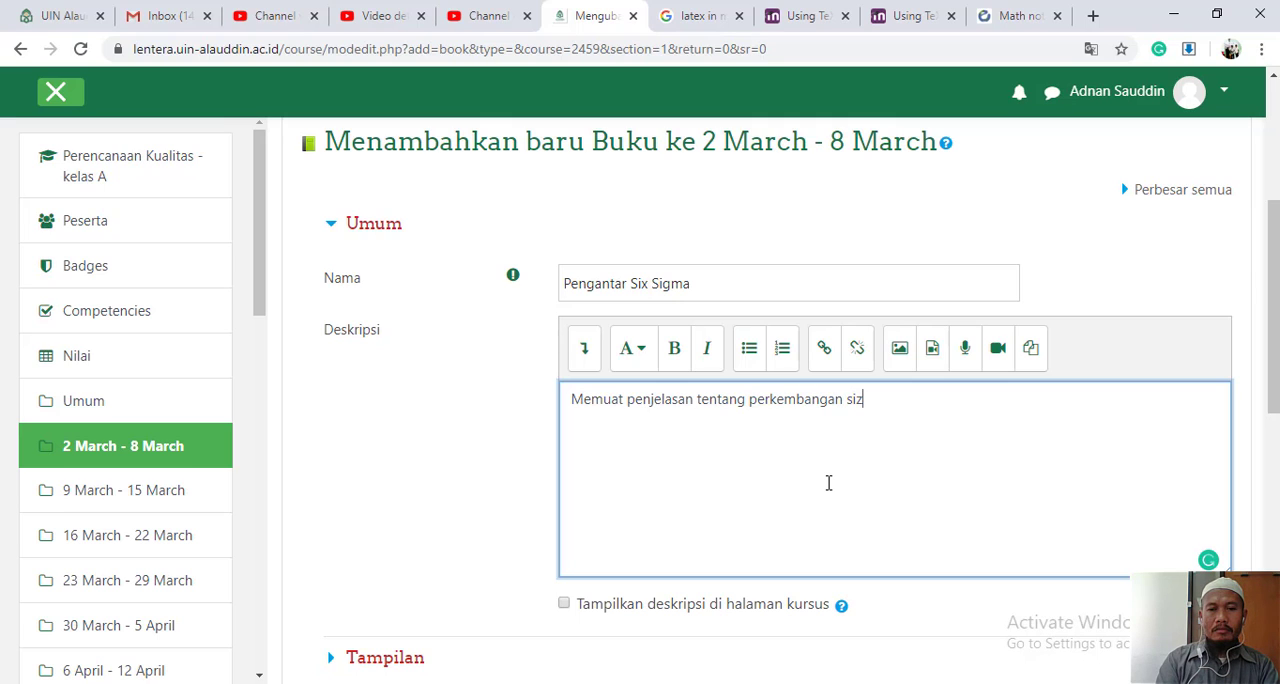
key(BackSpace)
key(BackSpace)
key(BackSpace)
key(BackSpace)
key(BackSpace)
key(BackSpace)
text(metode si)
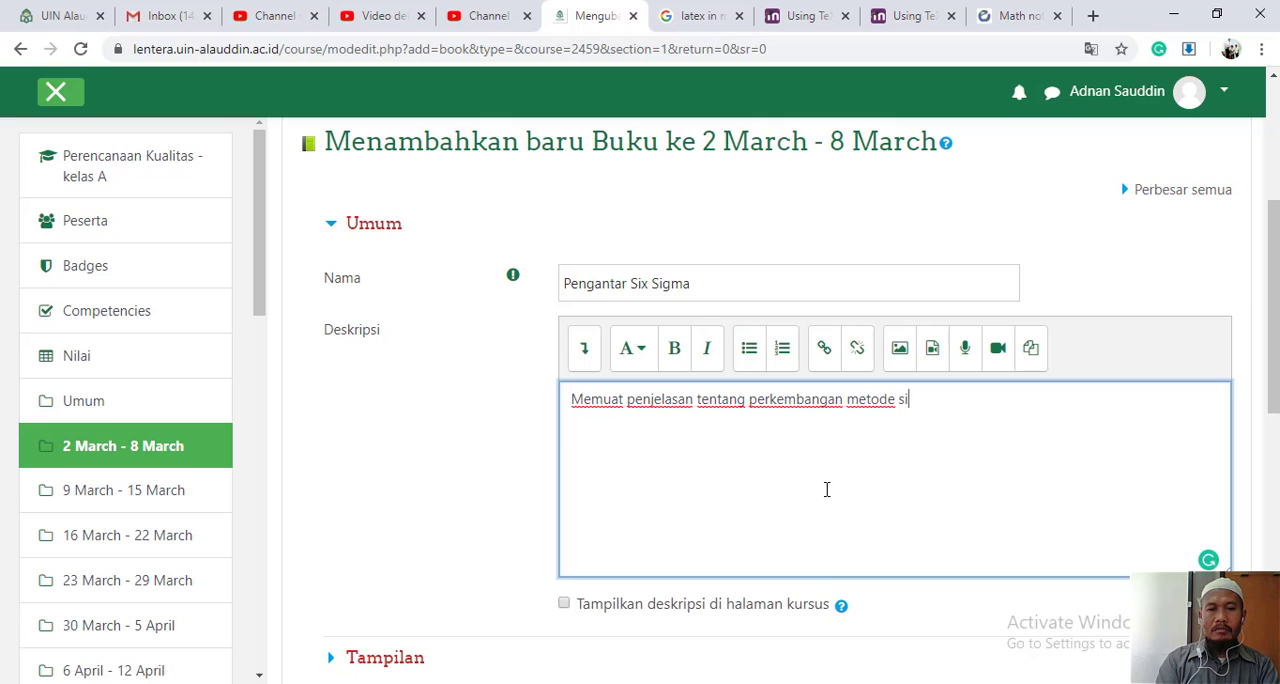
text(x sigam)
key(BackSpace)
key(BackSpace)
text(ma)
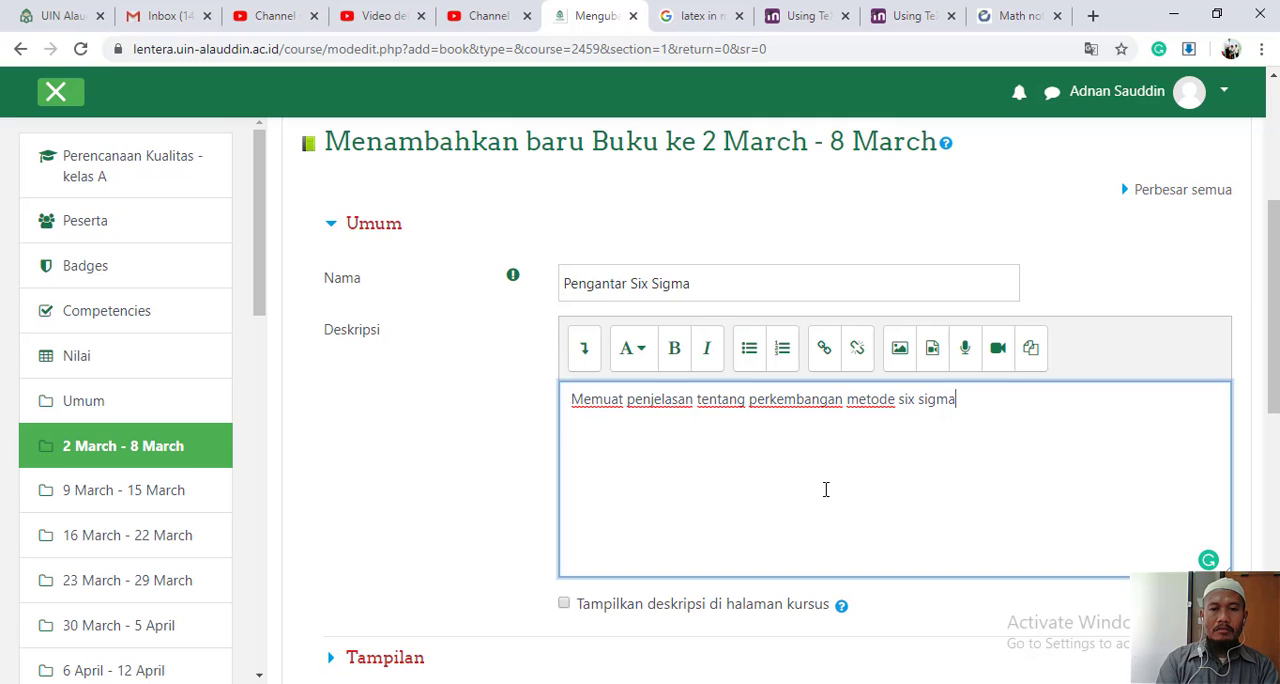
text(,)
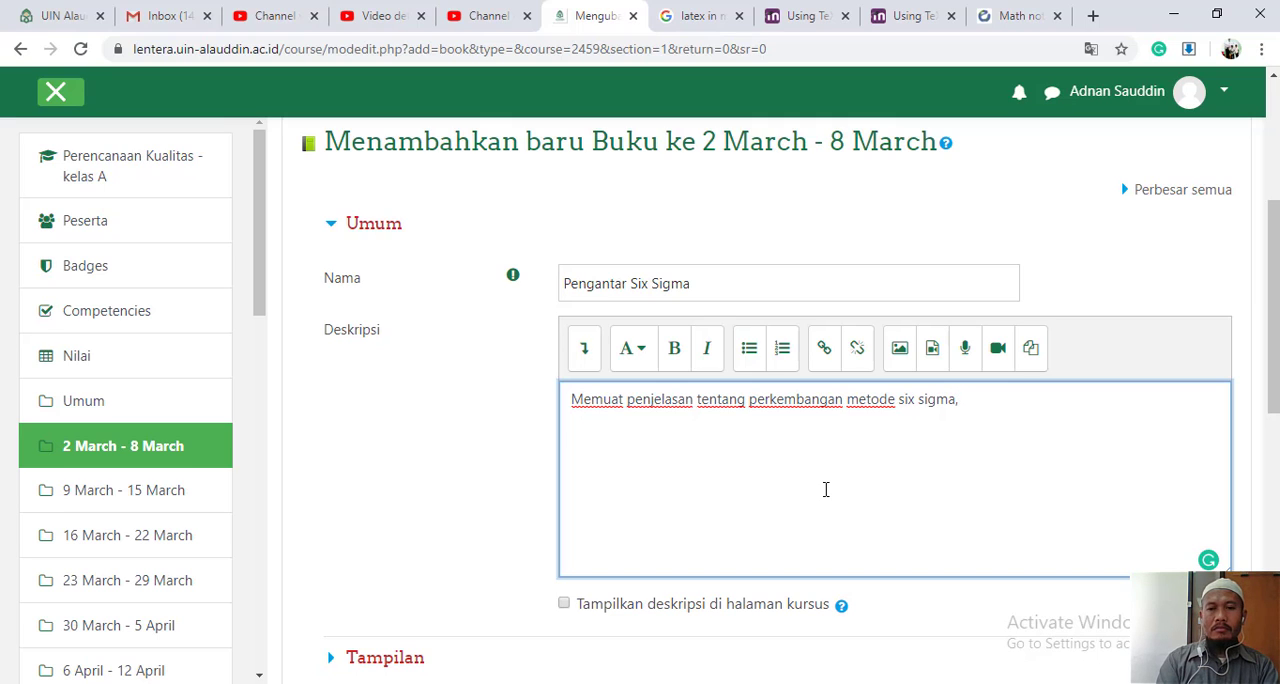
text( fun)
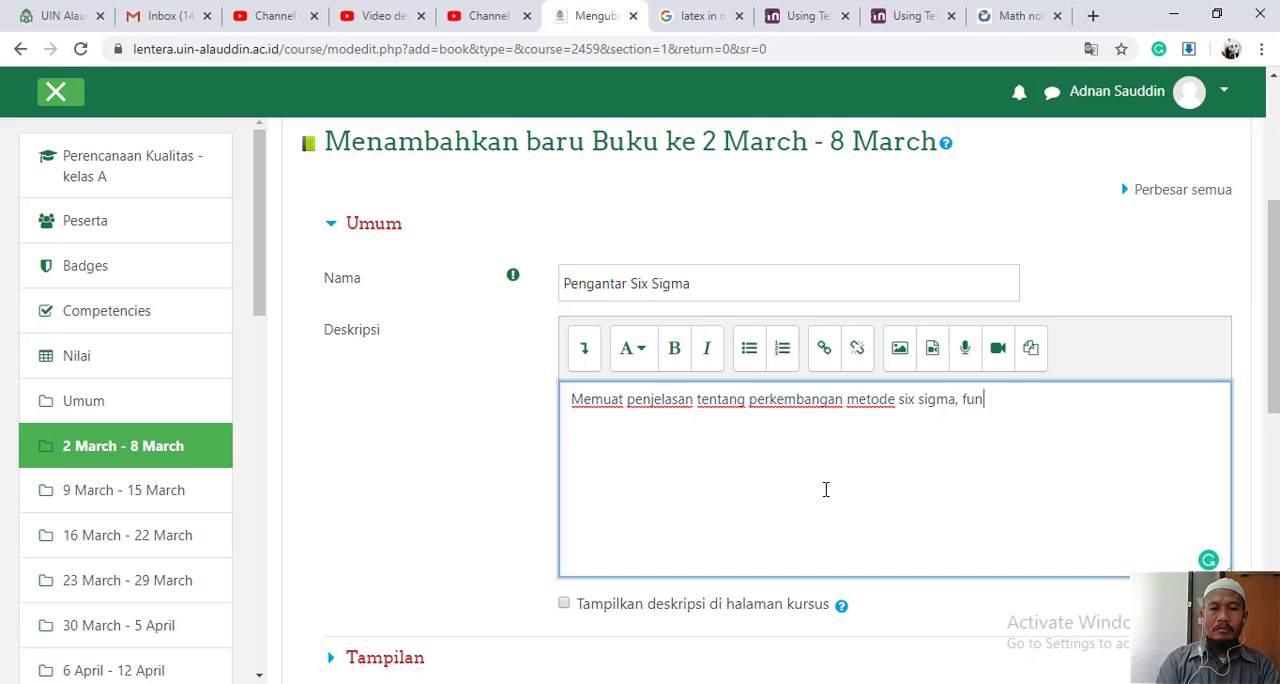
- Extend the book's description with ", tujuan dari metode six sigma dalam perencanaan kualitas"
key(BackSpace)
key(BackSpace)
key(BackSpace)
text(tujuan)
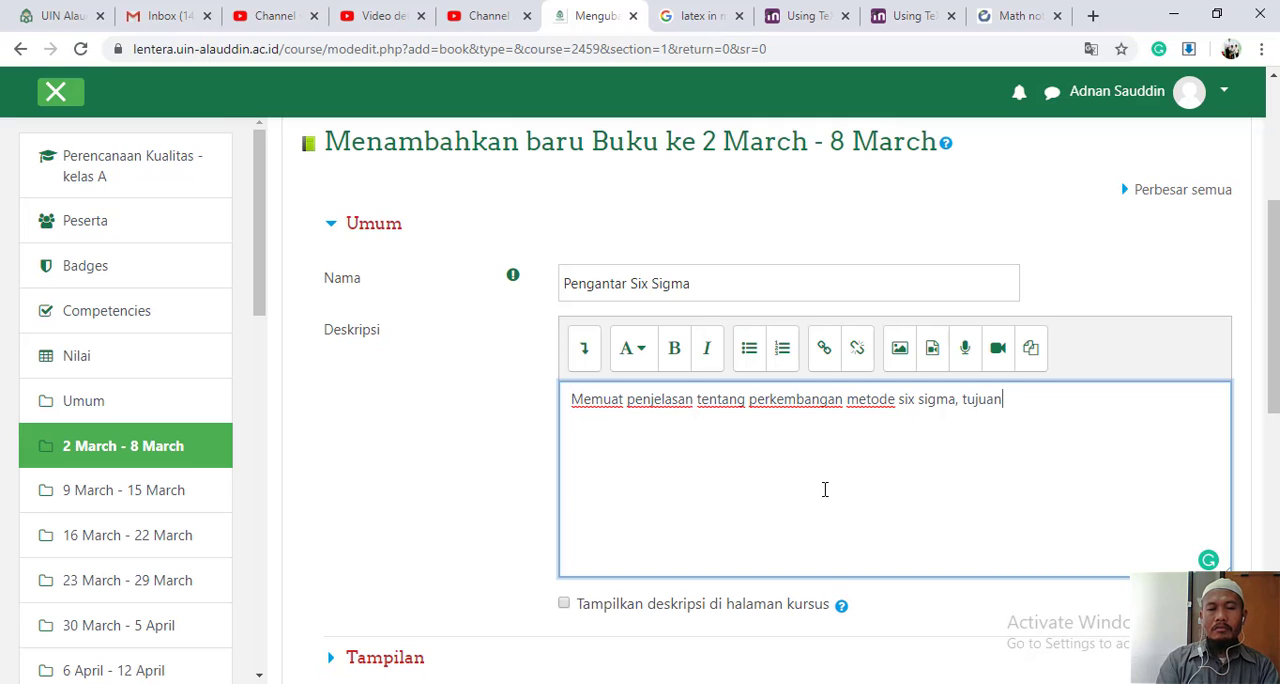
text( dari metode)
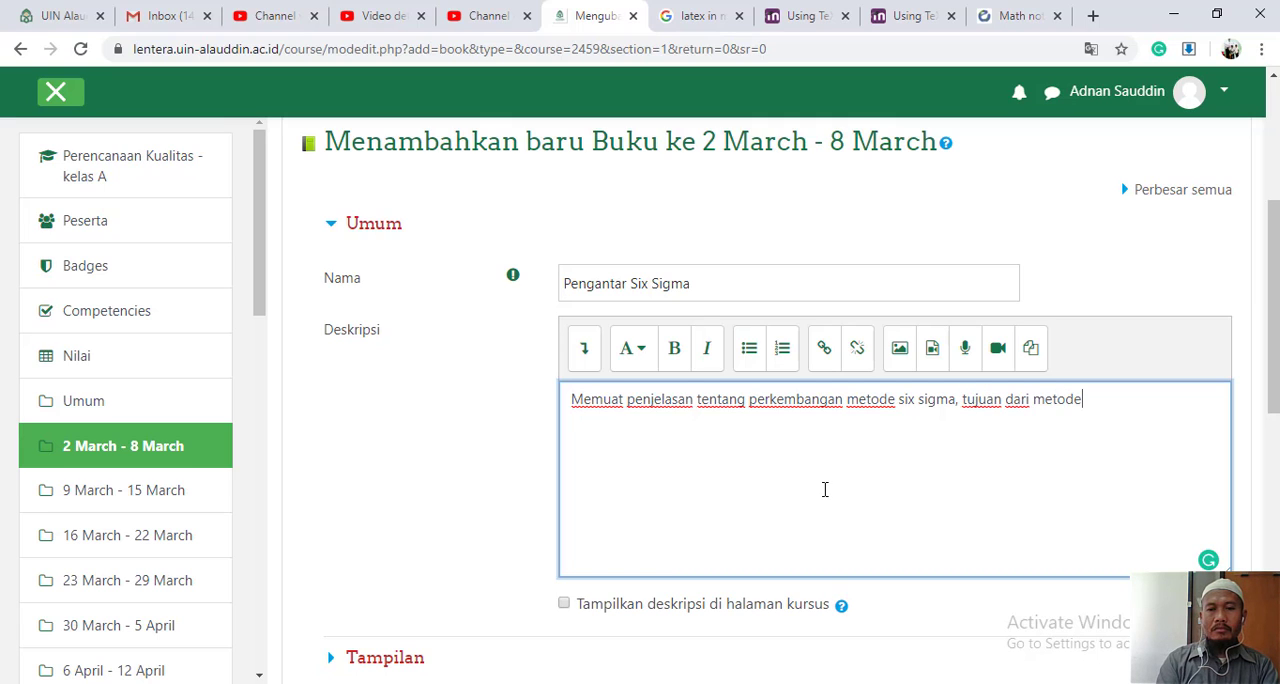
text( six sigm)
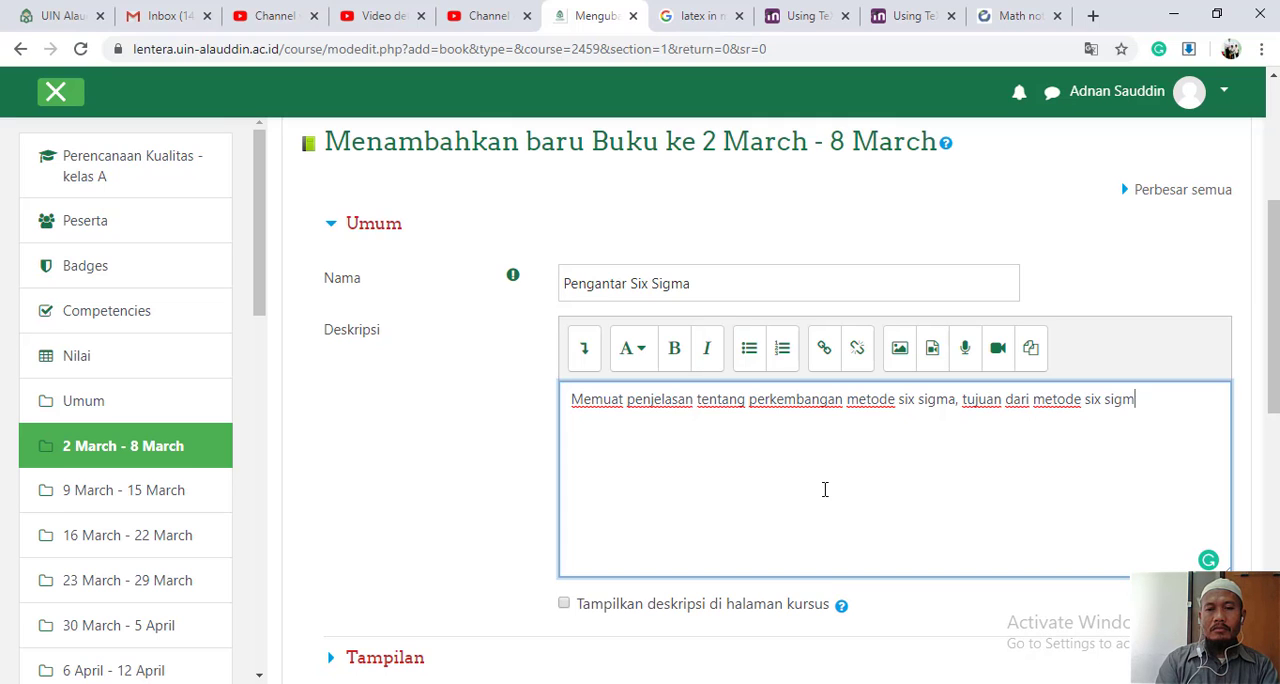
text(a dalam perenc)
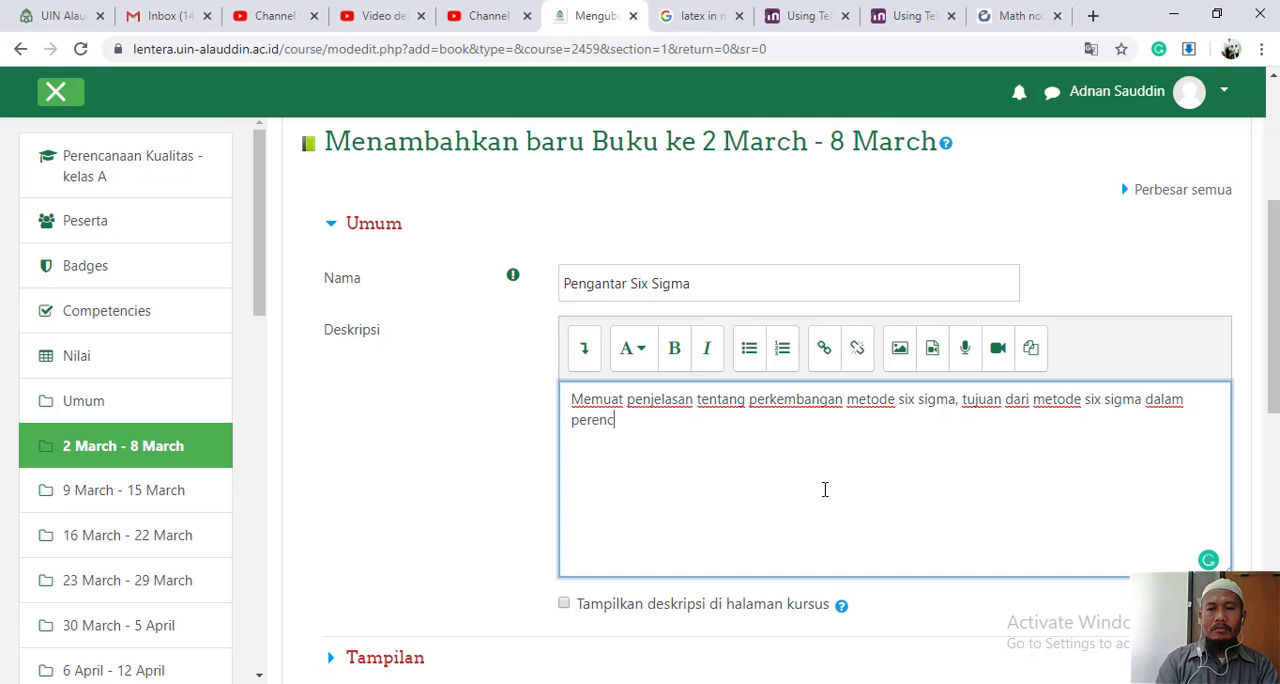
text(anaan kua)
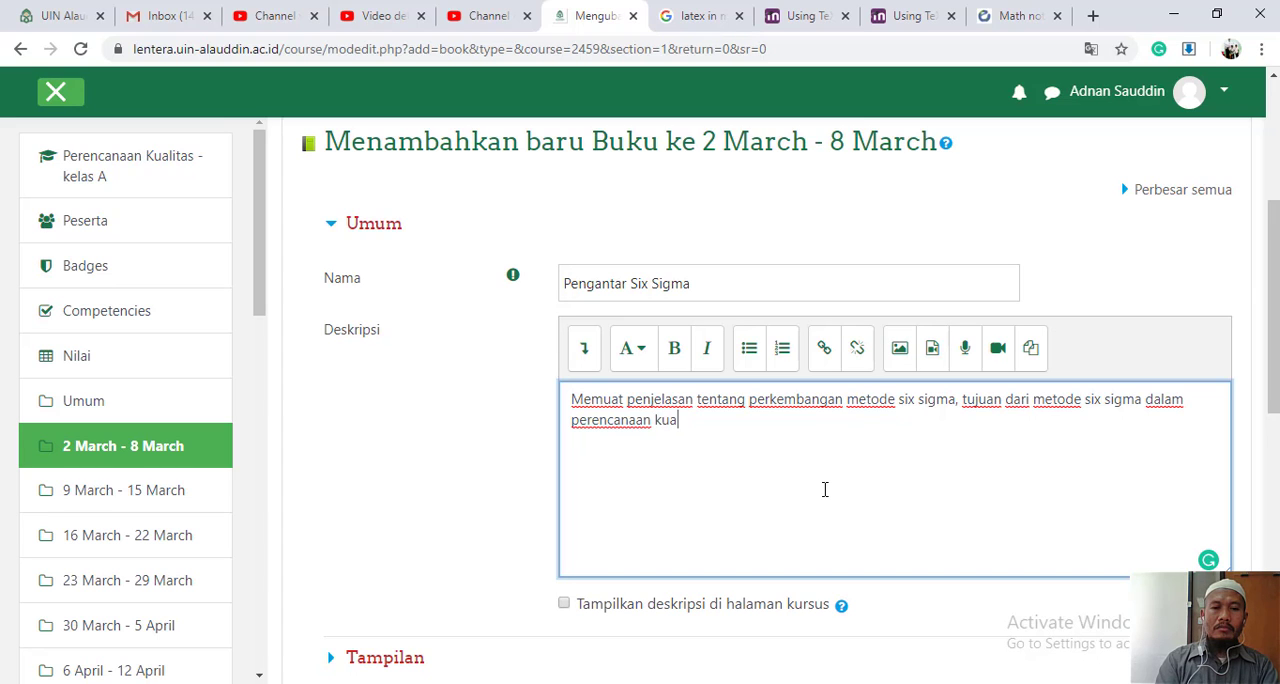
text(litas)
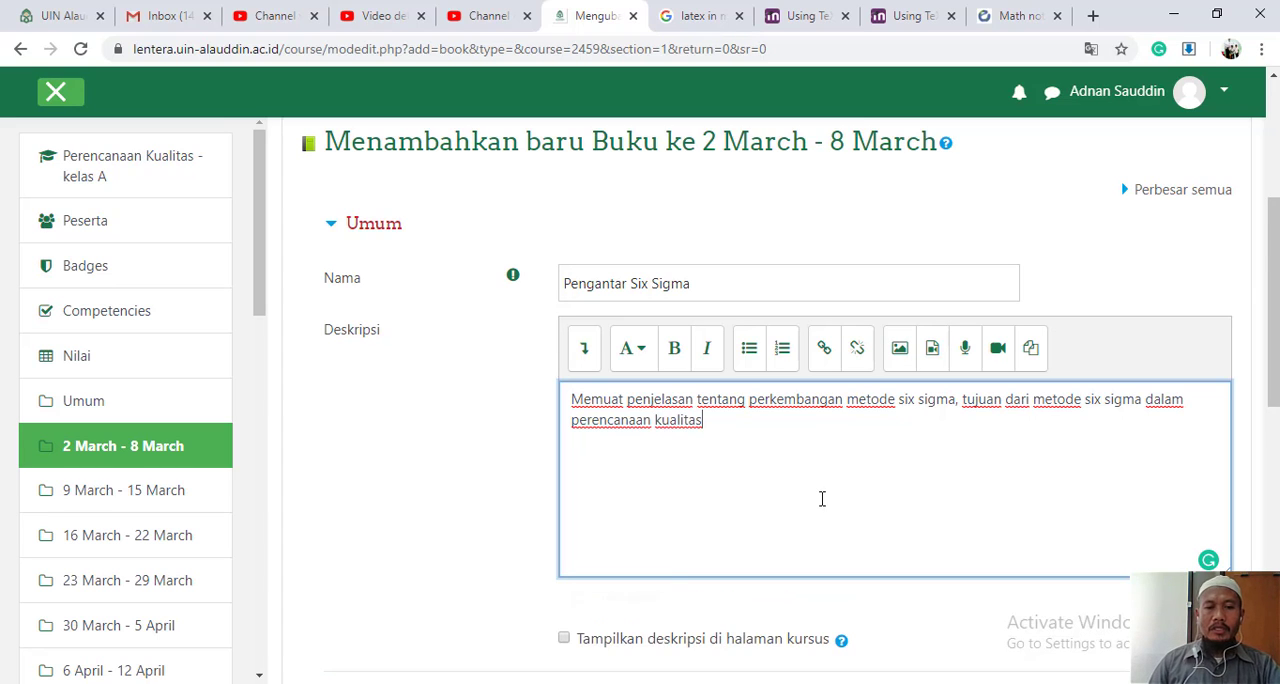
scroll(828, 491, down, 2)
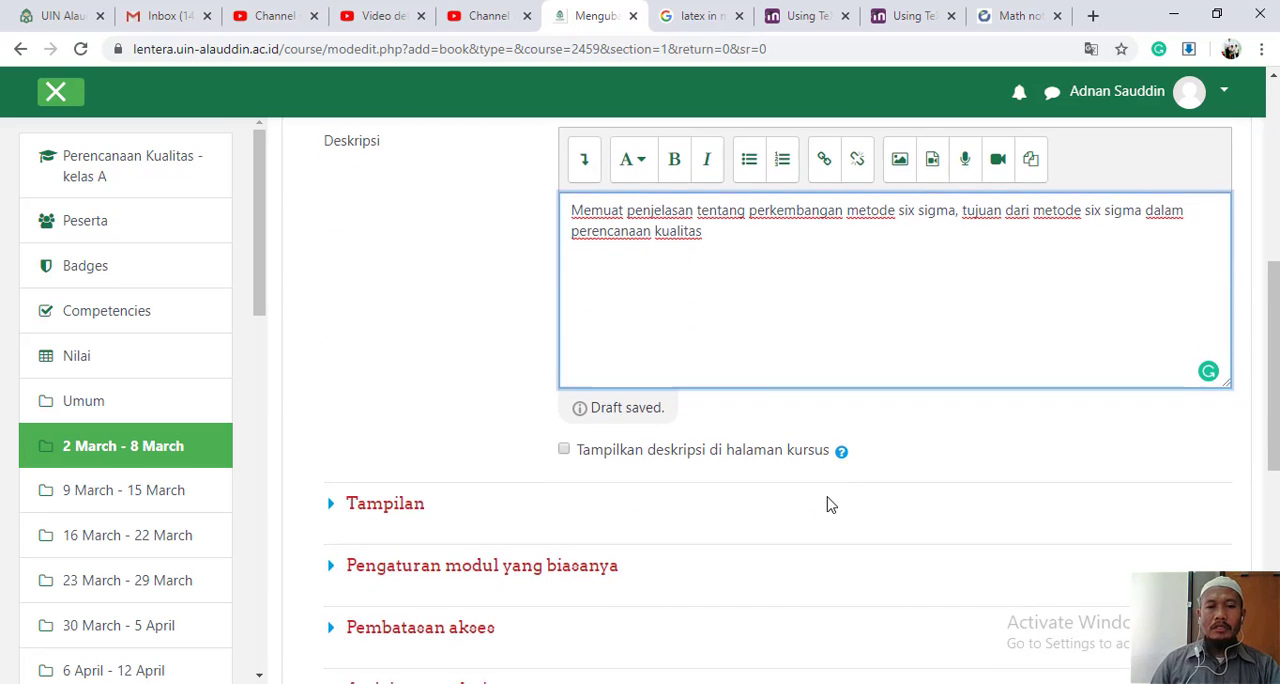
- Set the book's chapter numbering to Nomor and its style of navigation to TOC Only
scroll(828, 505, down, 1)
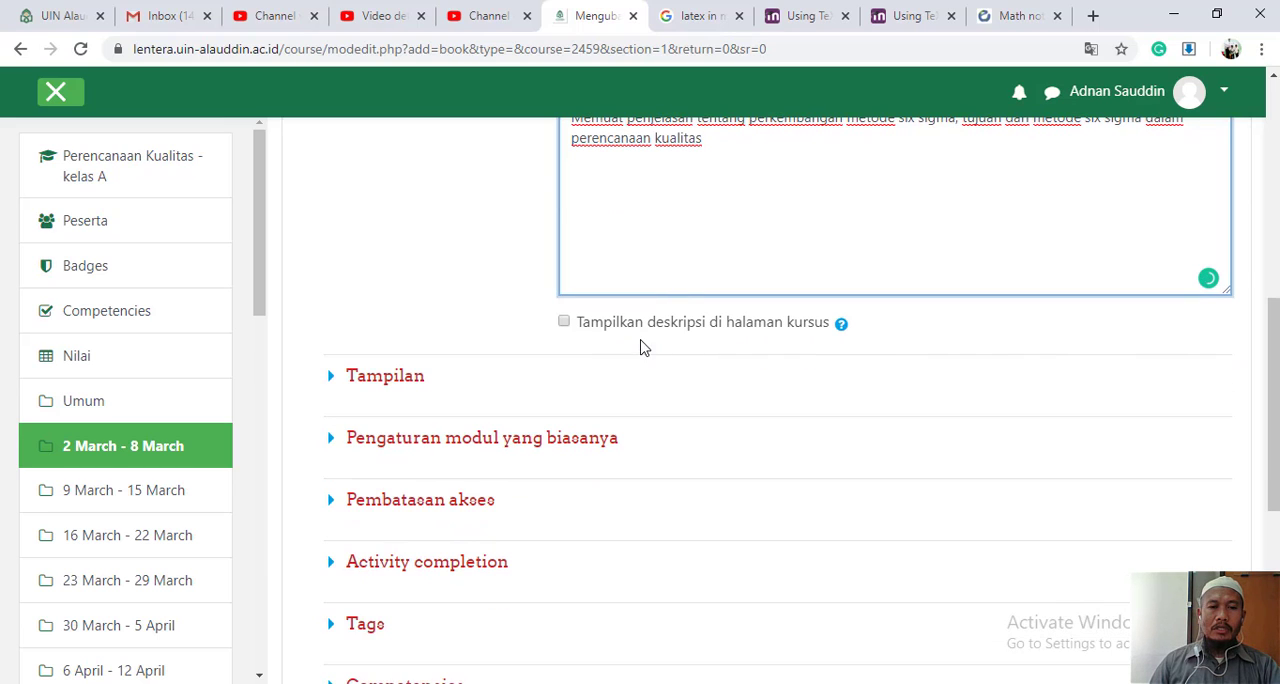
click(330, 386)
scroll(714, 491, down, 1)
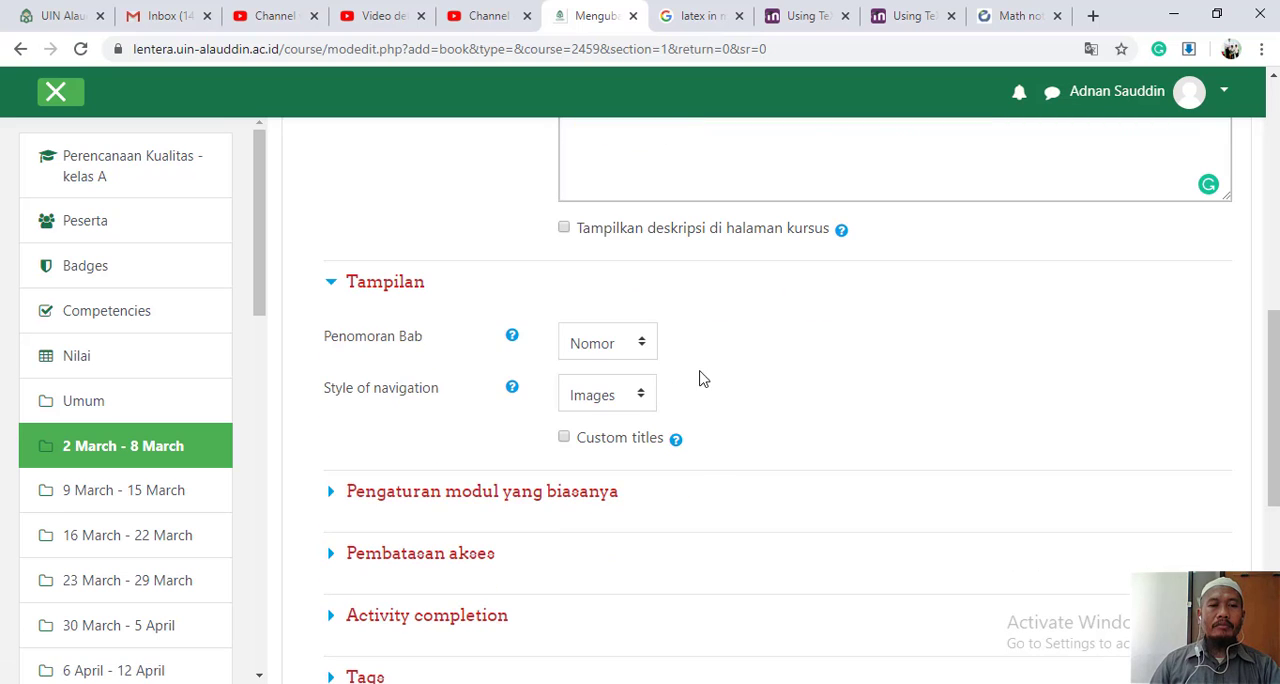
scroll(705, 385, down, 1)
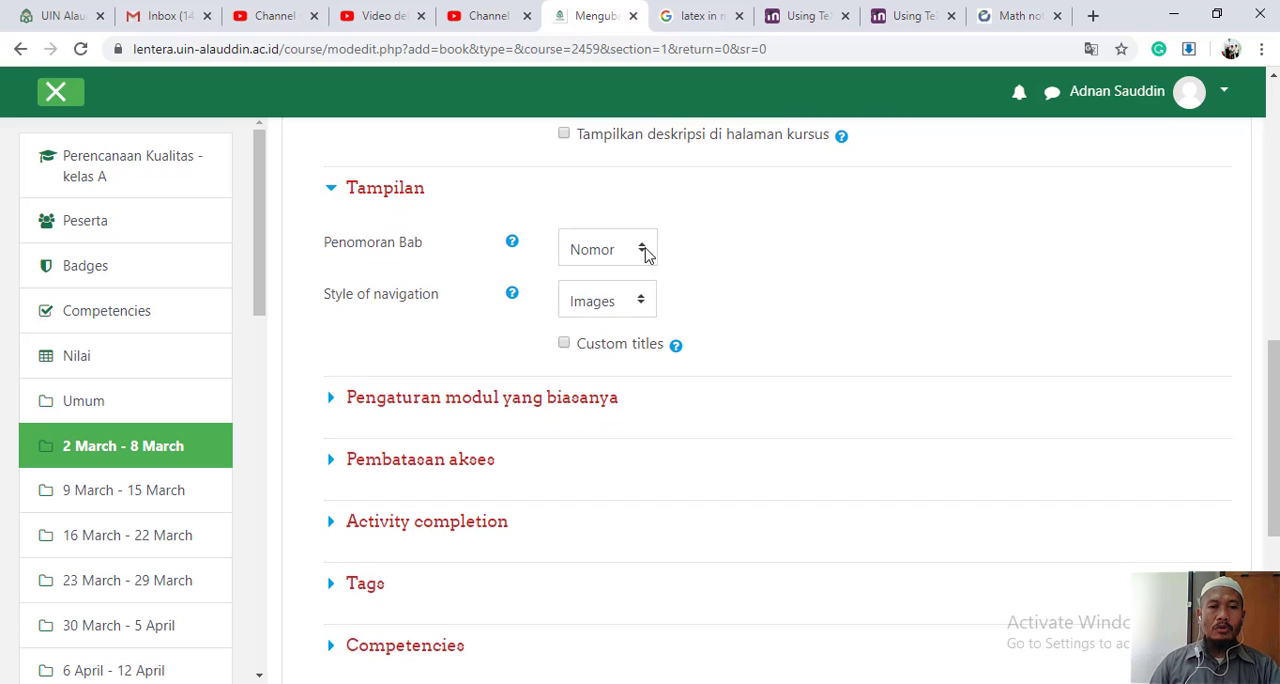
click(645, 253)
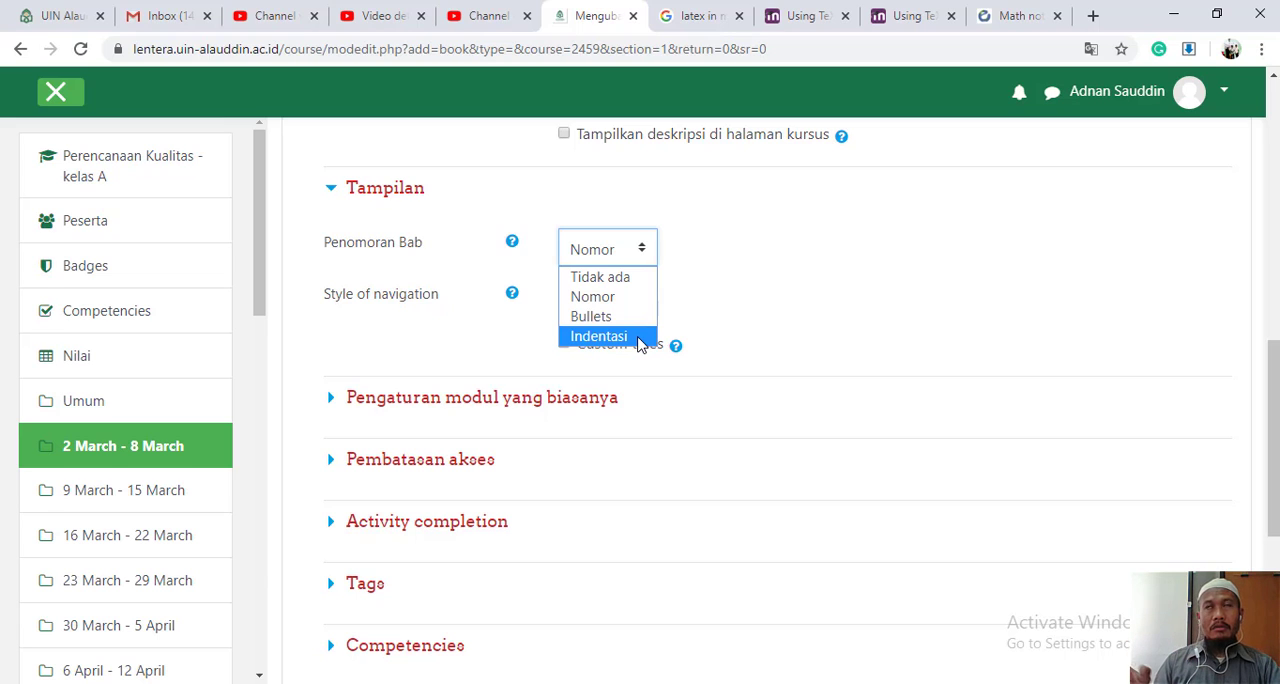
click(636, 298)
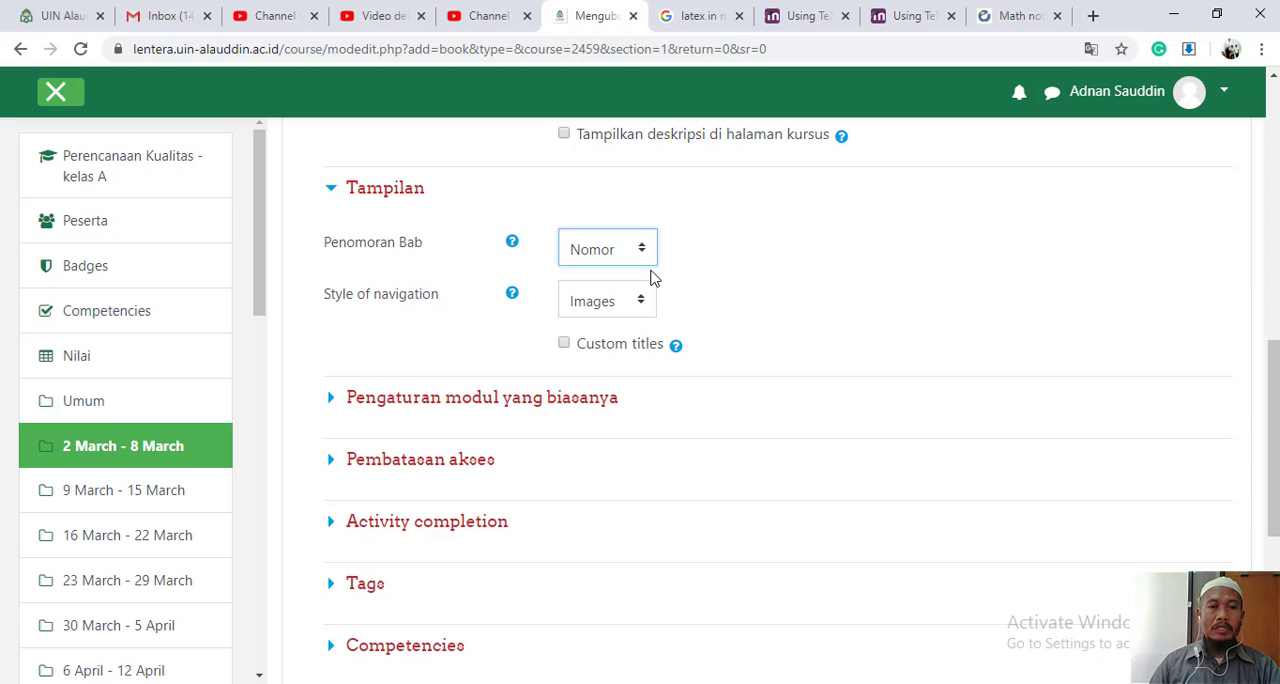
click(643, 306)
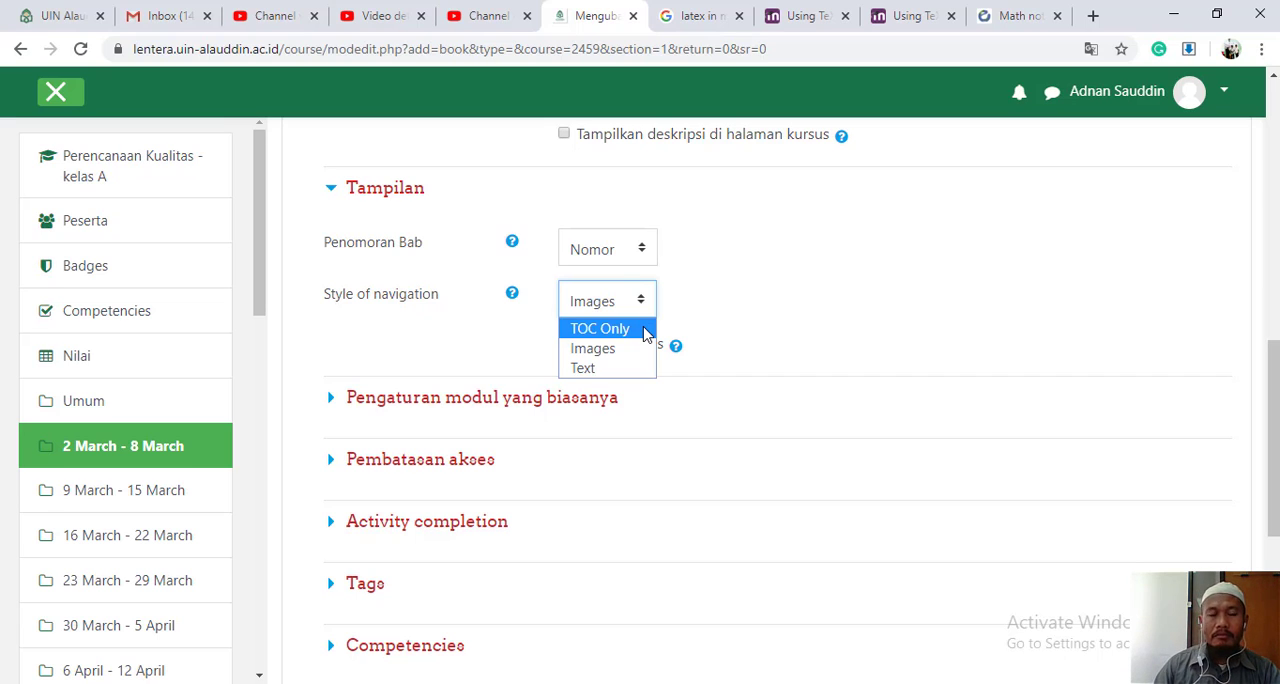
click(645, 333)
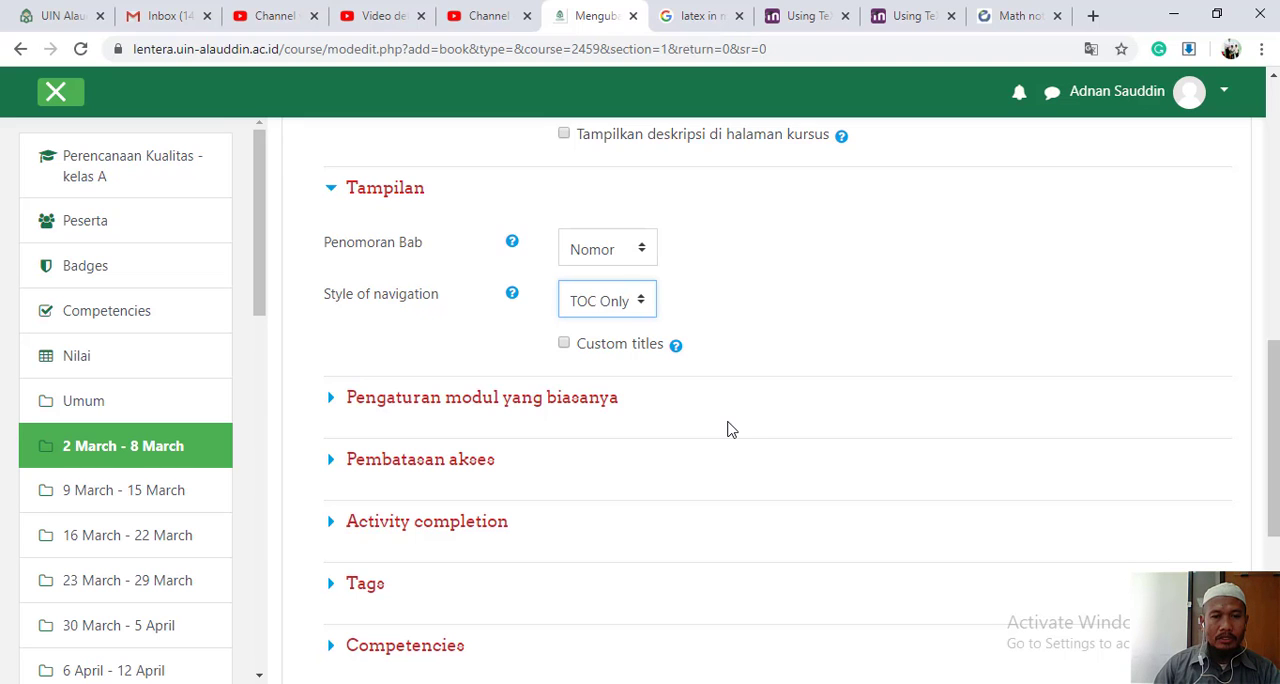
- Examine the book's common module settings and its access restriction settings
scroll(728, 430, down, 1)
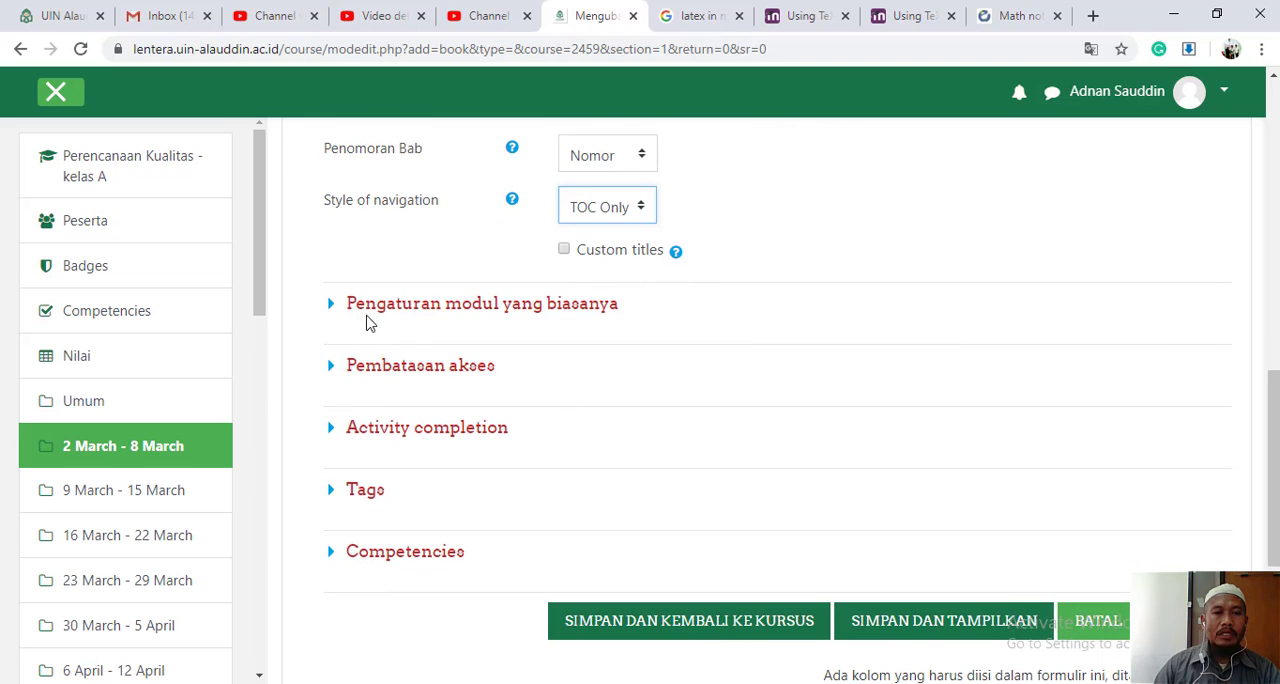
click(331, 308)
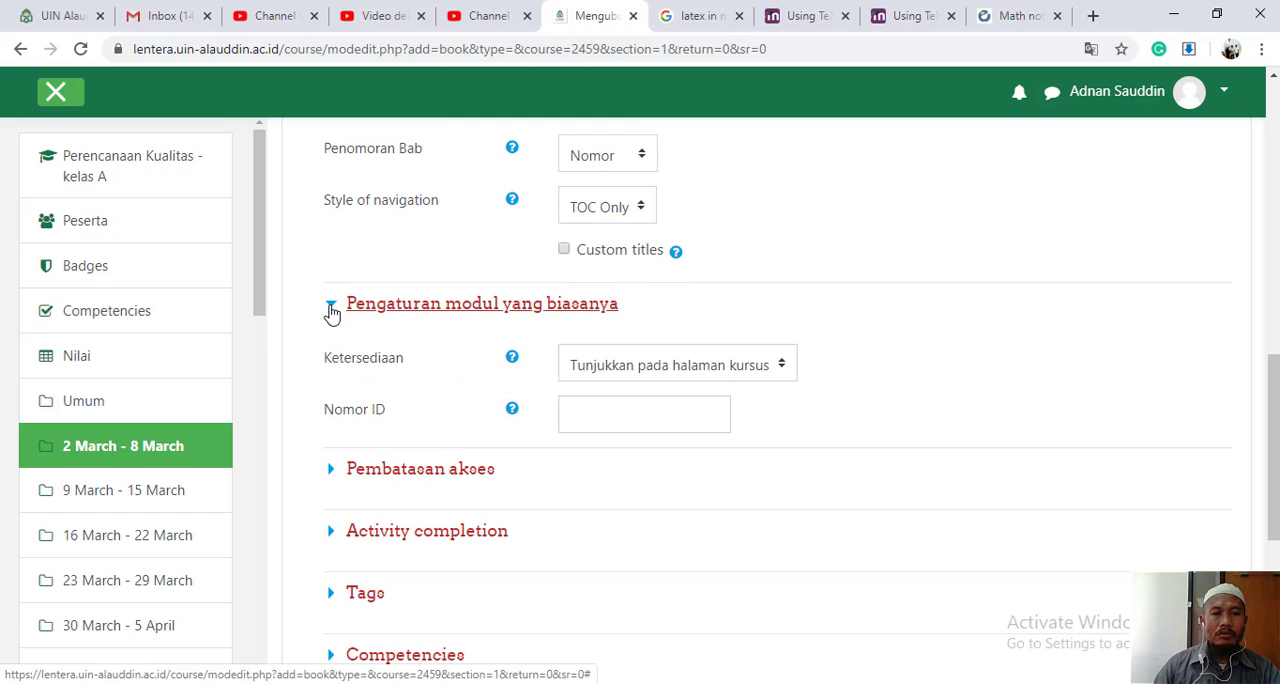
click(331, 310)
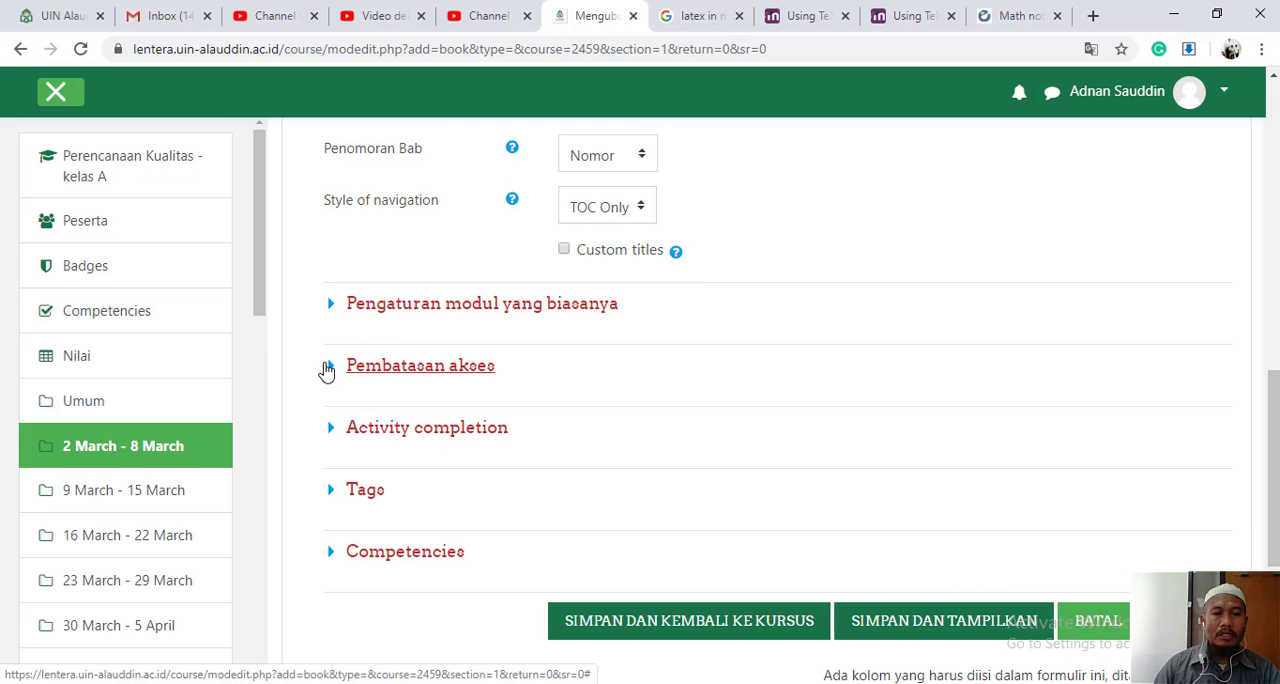
click(327, 368)
click(327, 368)
- Set completion tracking to "Show activity as complete when conditions are met" and enable the expected completion date
scroll(480, 426, down, 1)
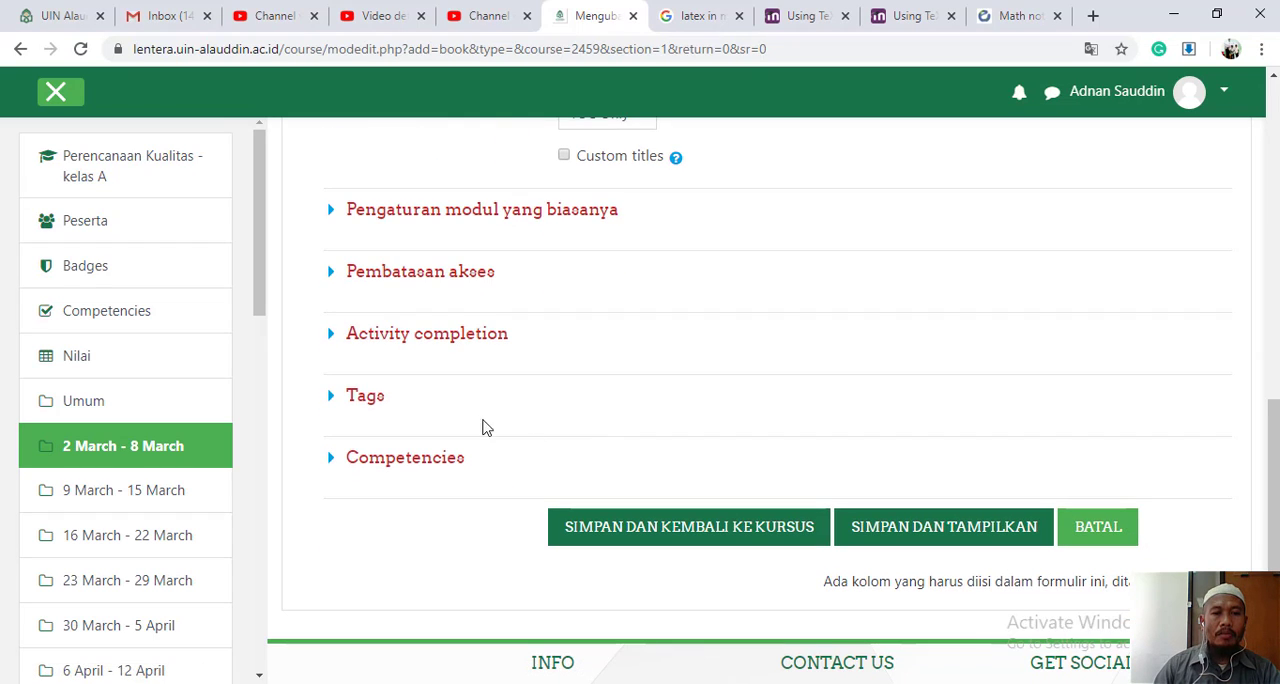
click(331, 340)
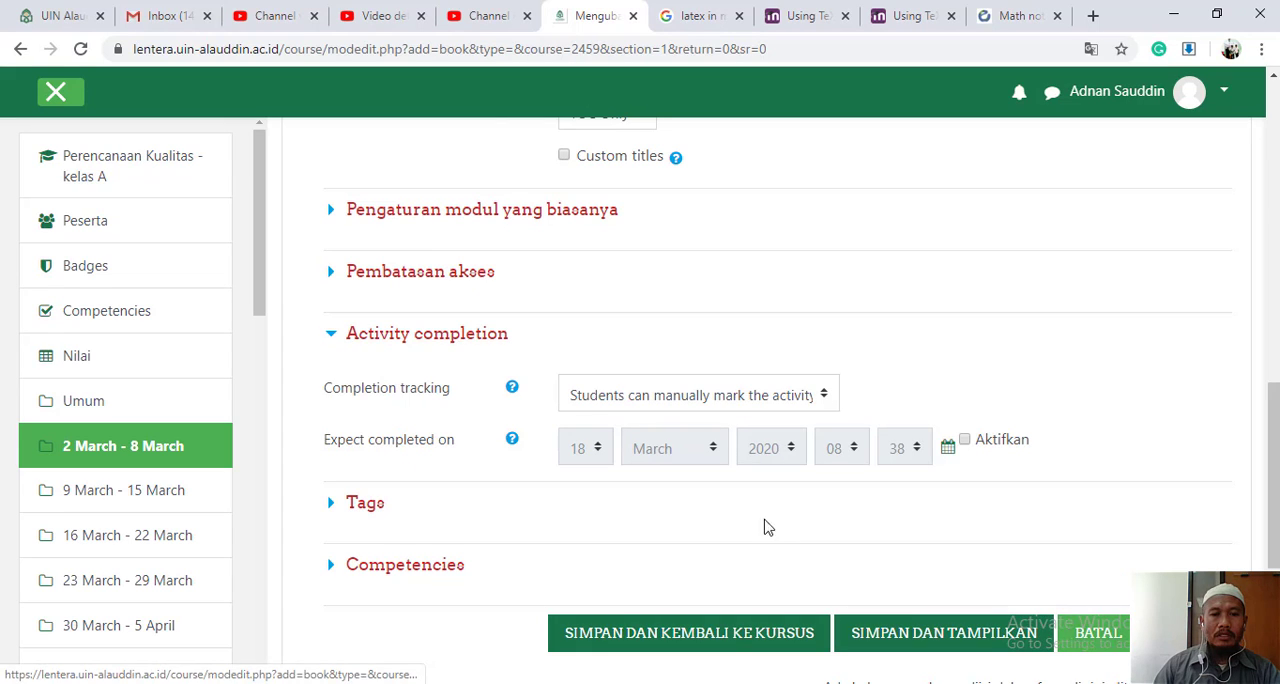
click(823, 400)
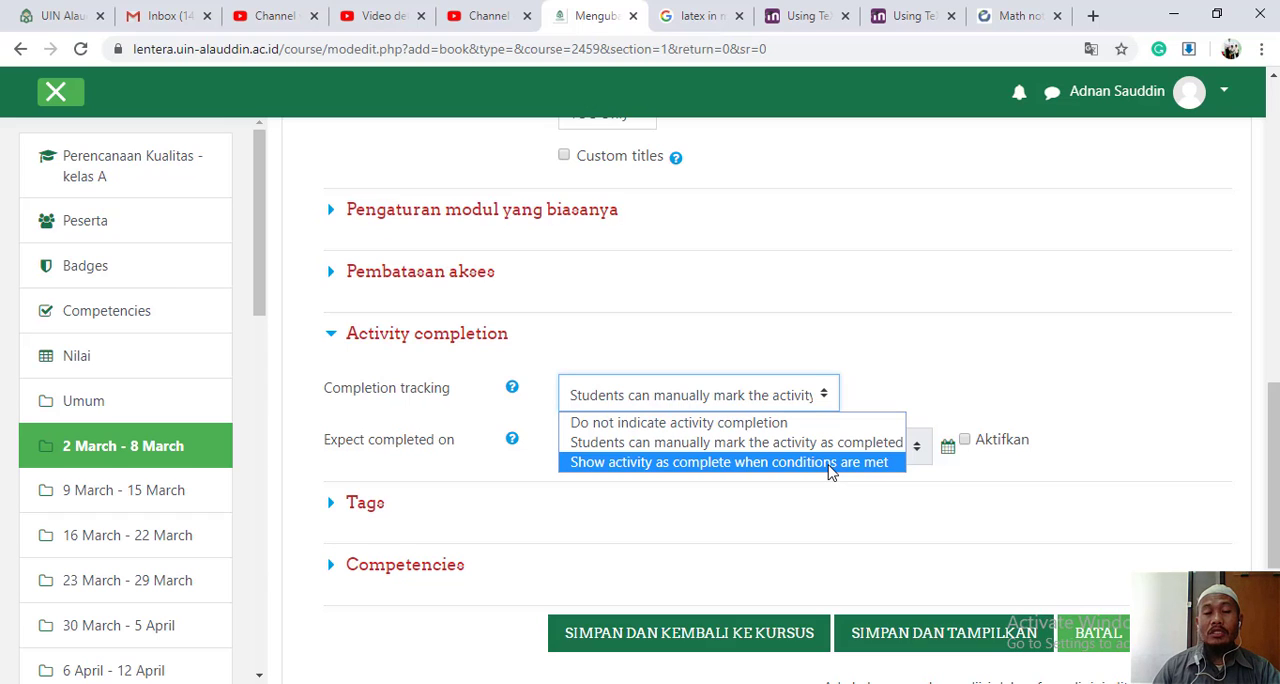
click(829, 470)
scroll(965, 436, down, 1)
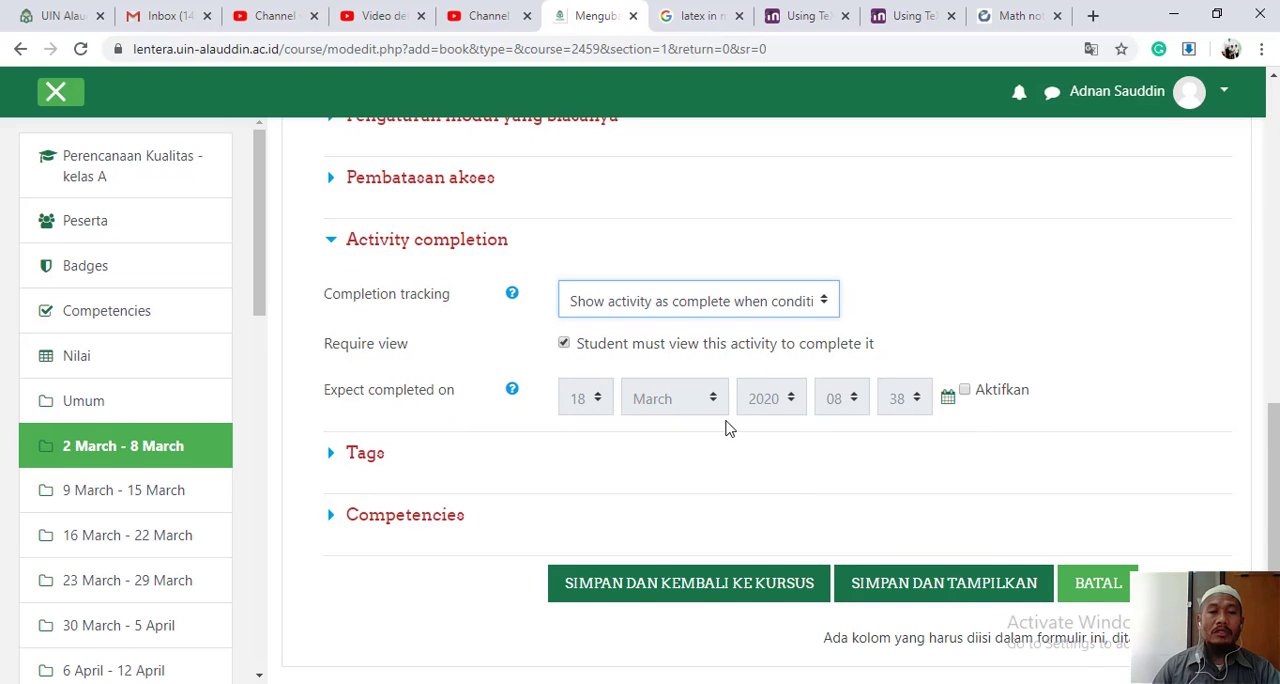
scroll(715, 471, down, 1)
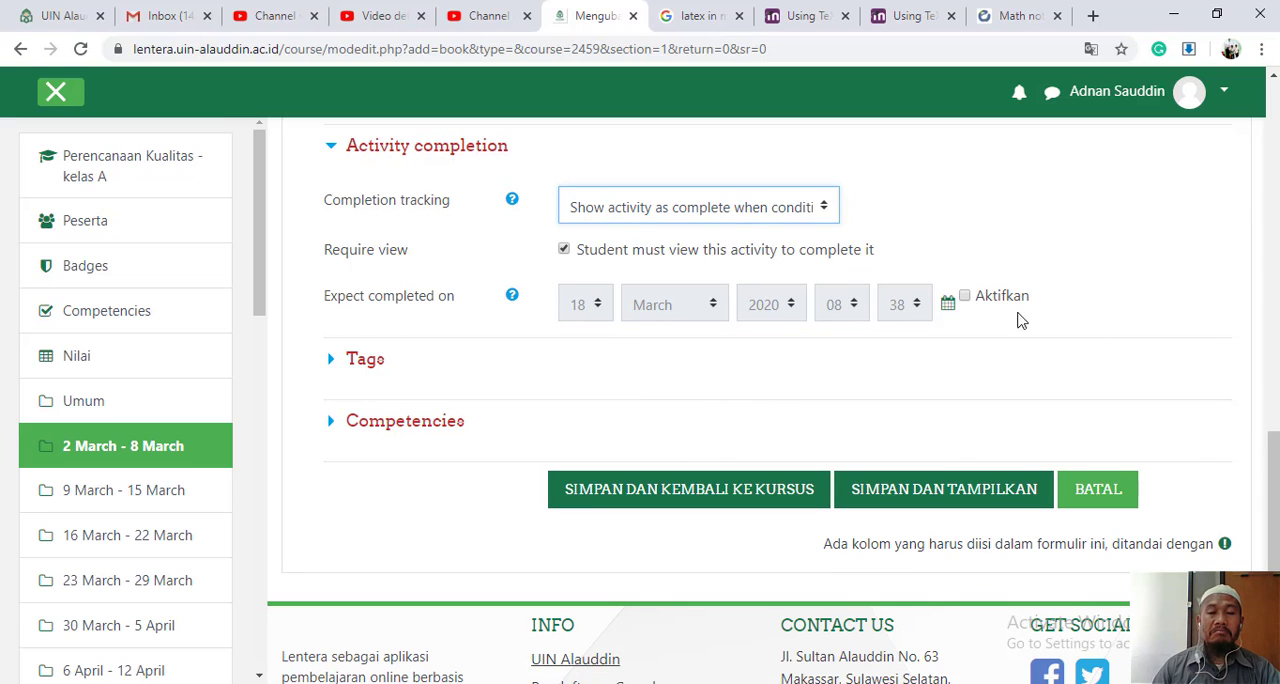
click(967, 297)
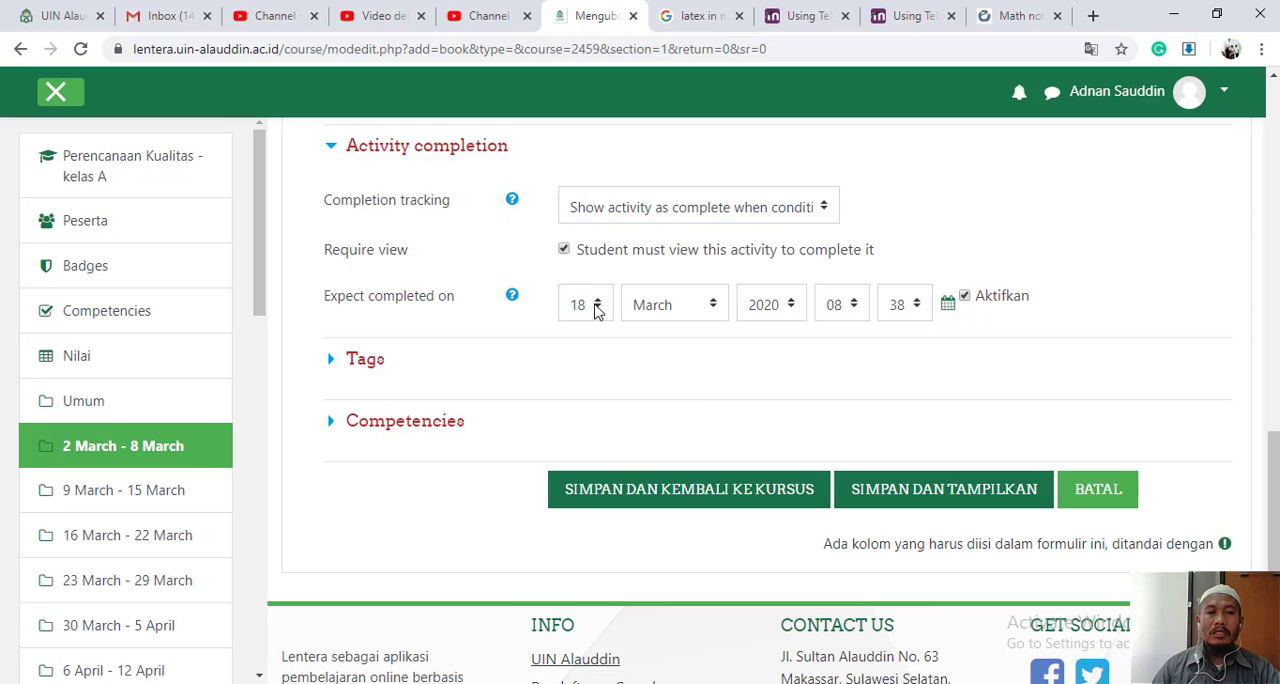
- Try 20 as the day of the expected completion date and return it to 18
click(597, 307)
scroll(605, 512, down, 1)
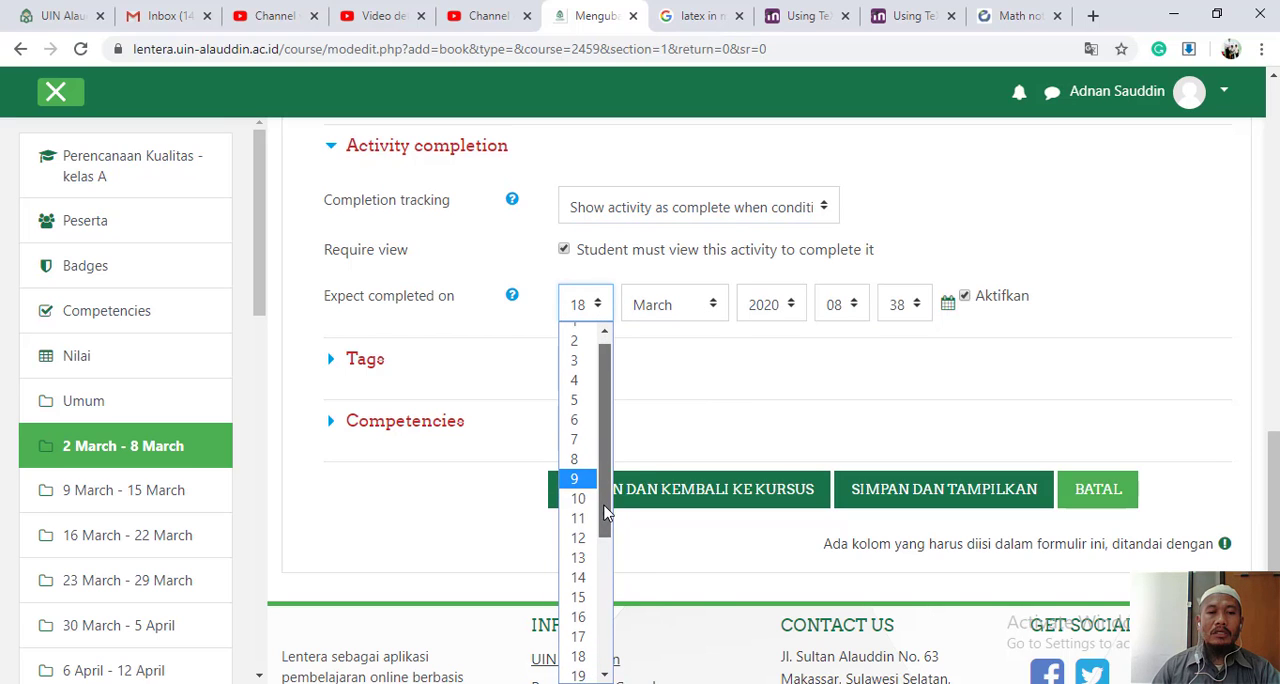
drag(605, 512, 606, 554)
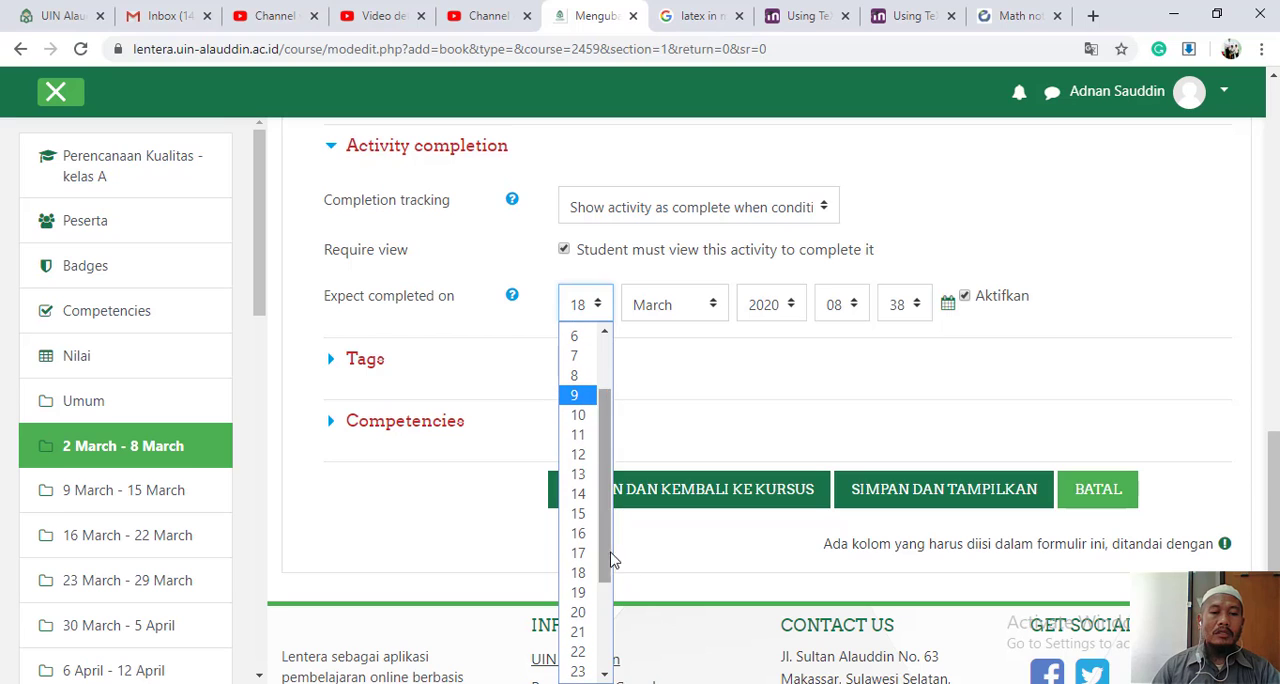
click(586, 614)
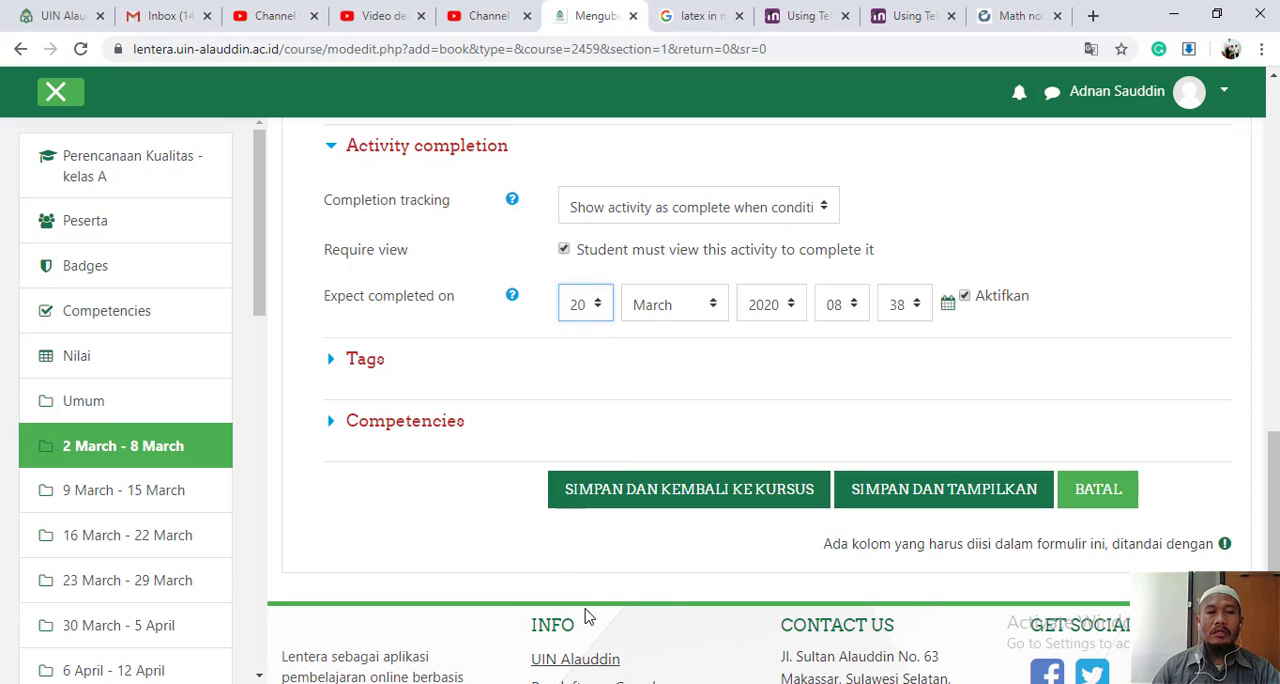
click(596, 313)
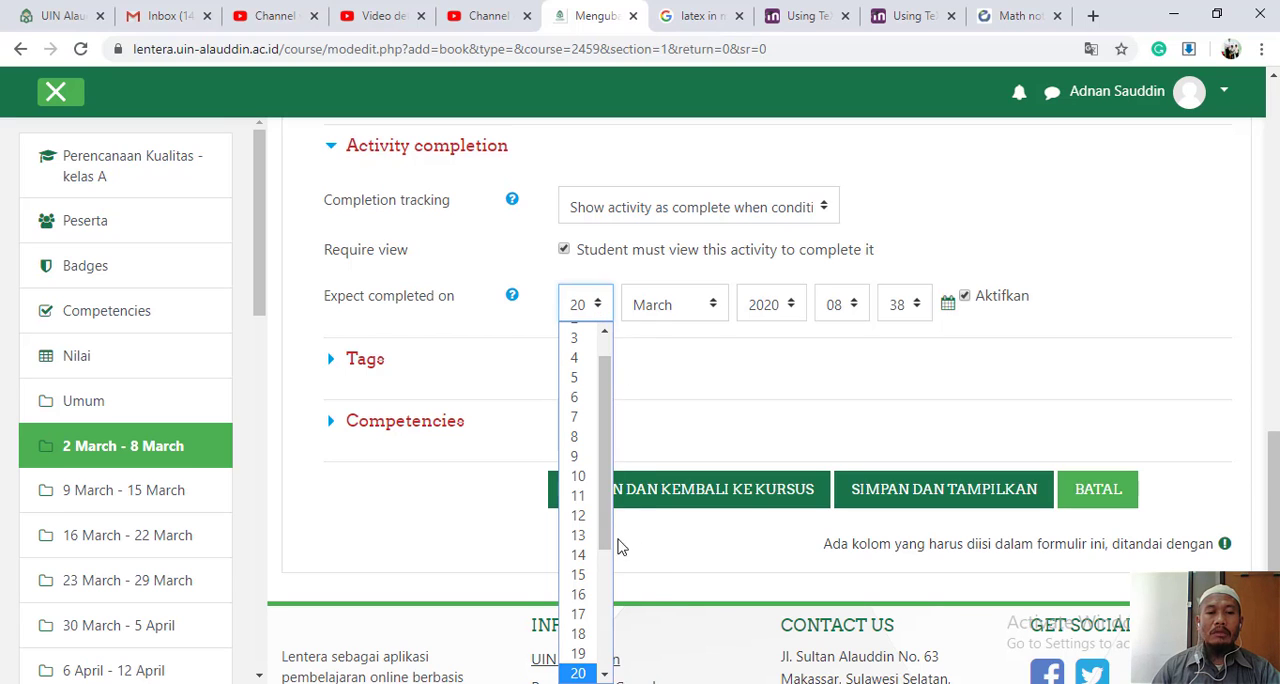
click(595, 636)
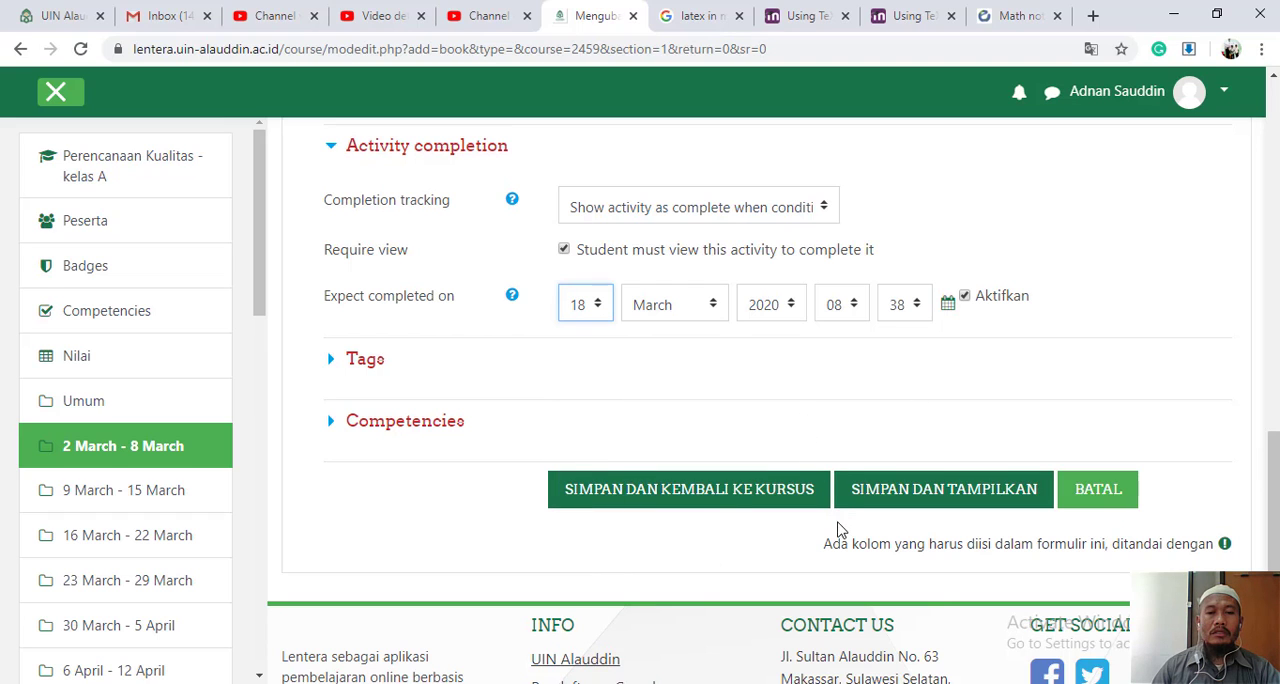
- Check the book's Competencies settings, and save and display the book
click(345, 424)
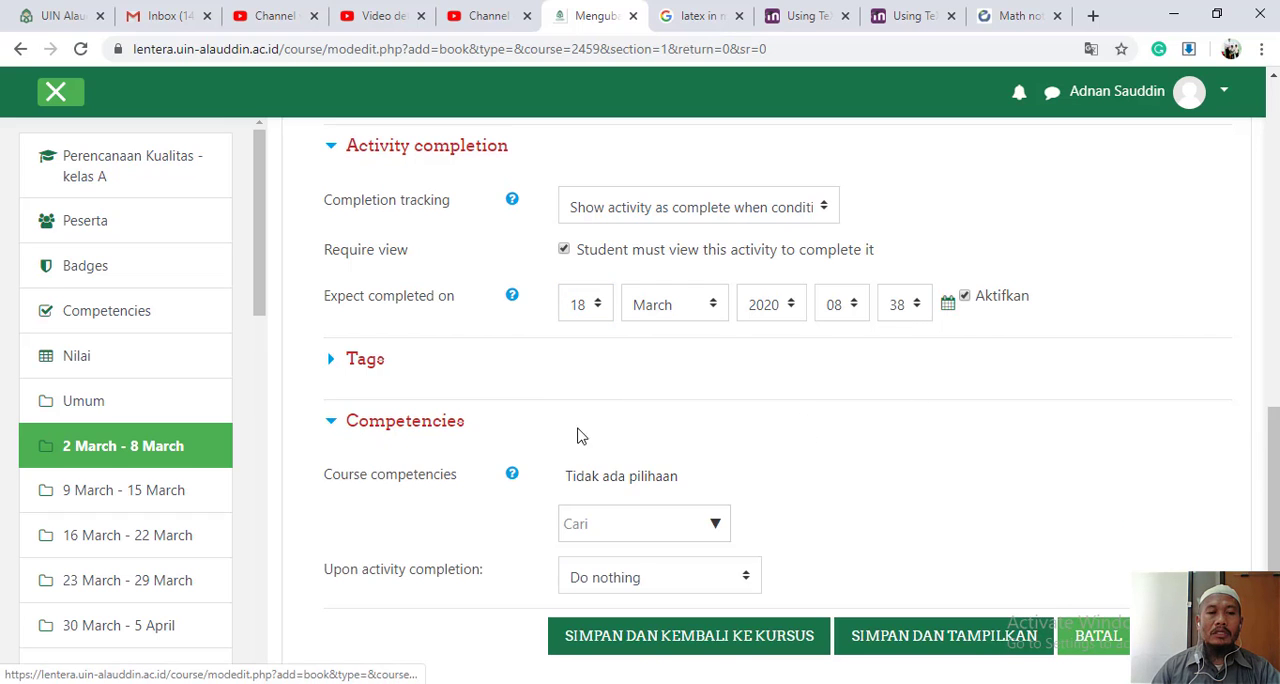
scroll(905, 488, down, 1)
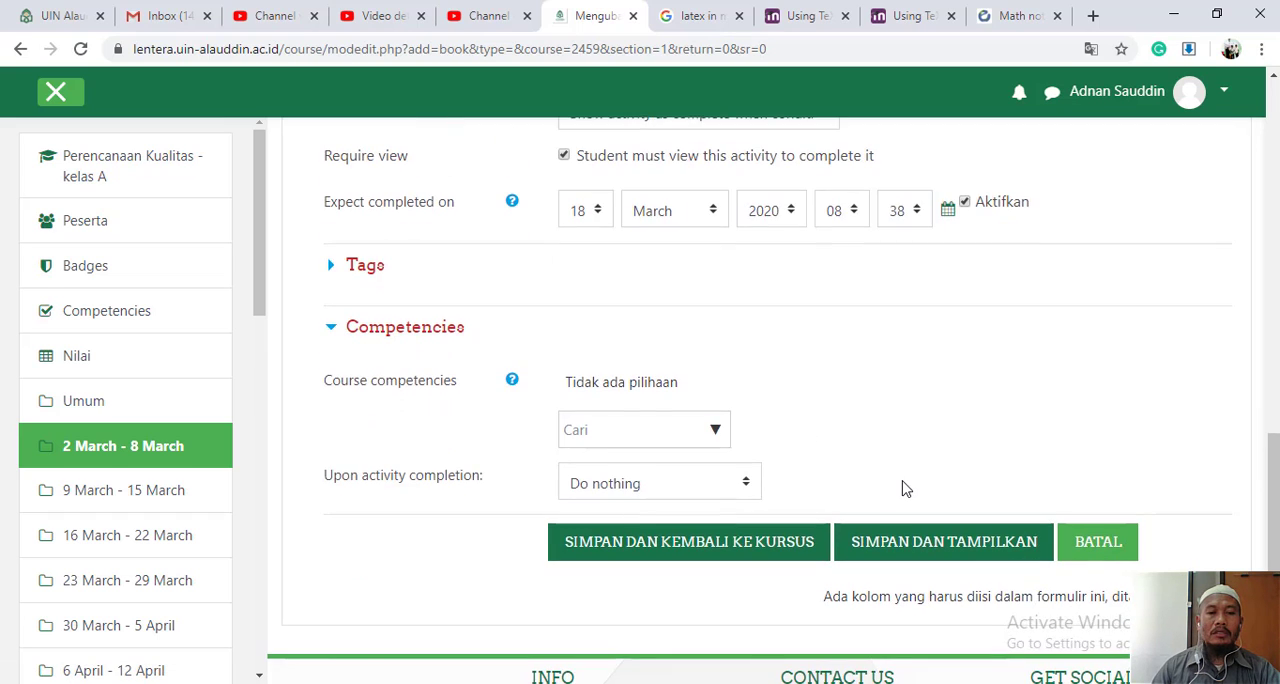
click(327, 329)
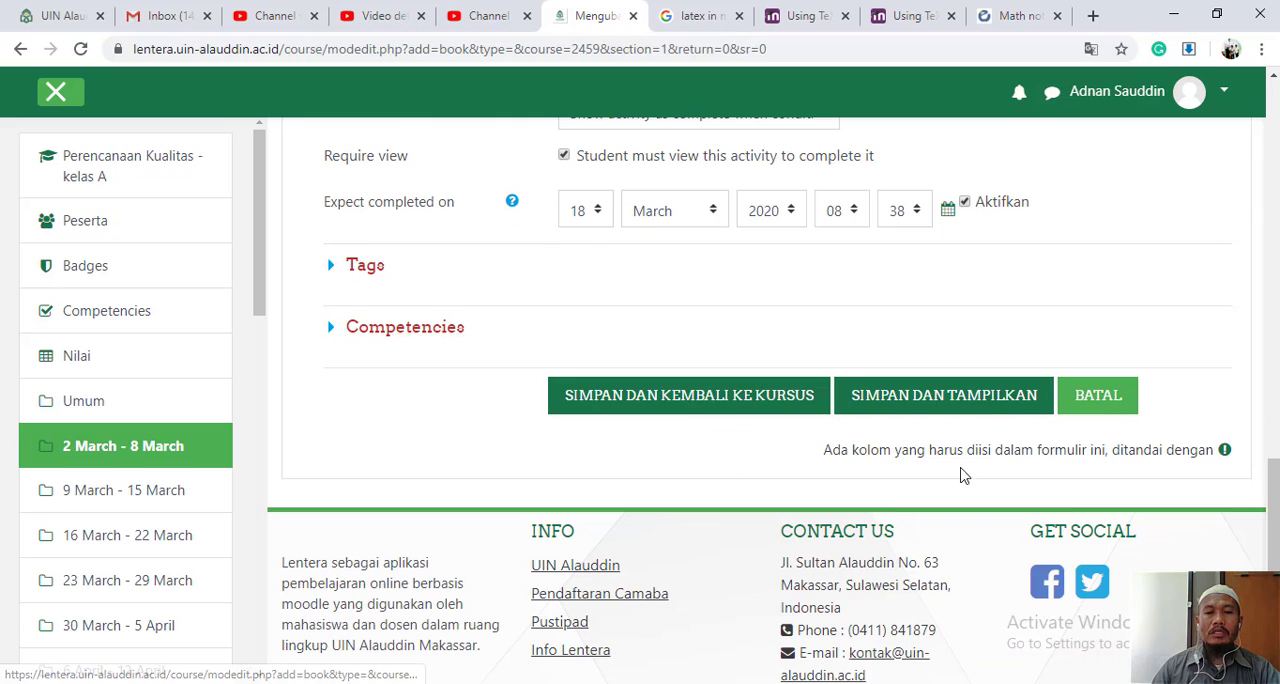
click(988, 408)
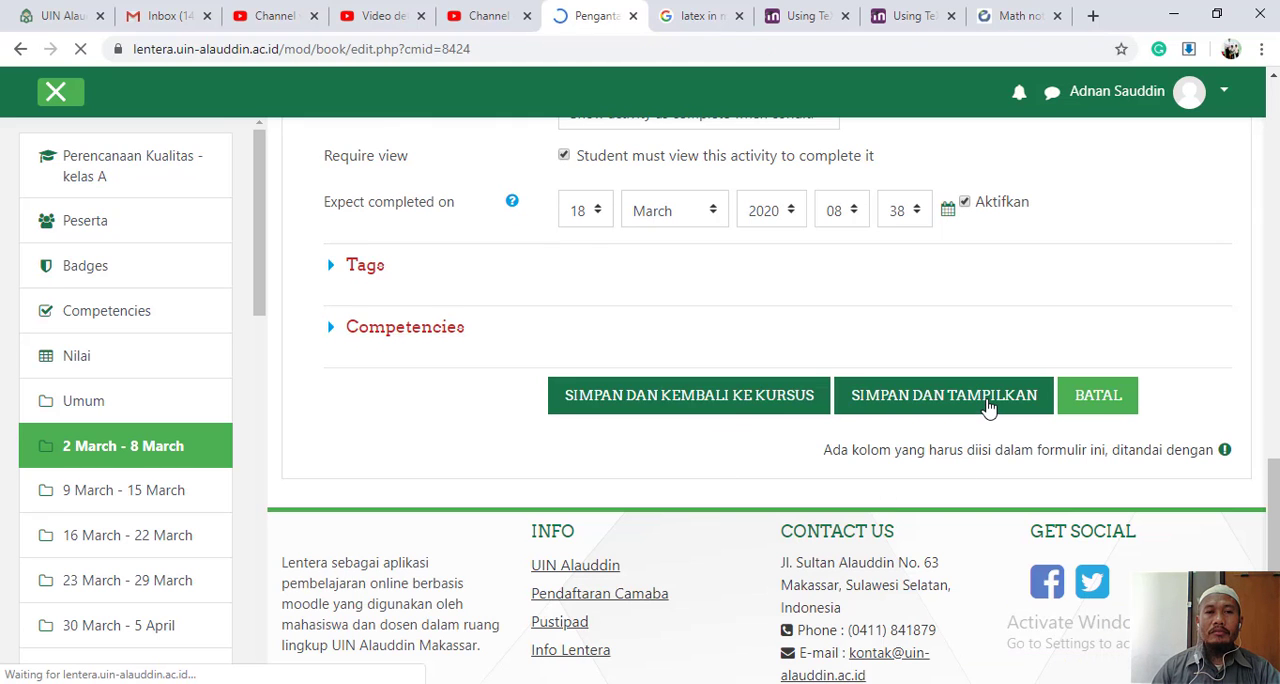
- Look over the new chapter form, including its title, subchapter and content fields
scroll(949, 452, down, 3)
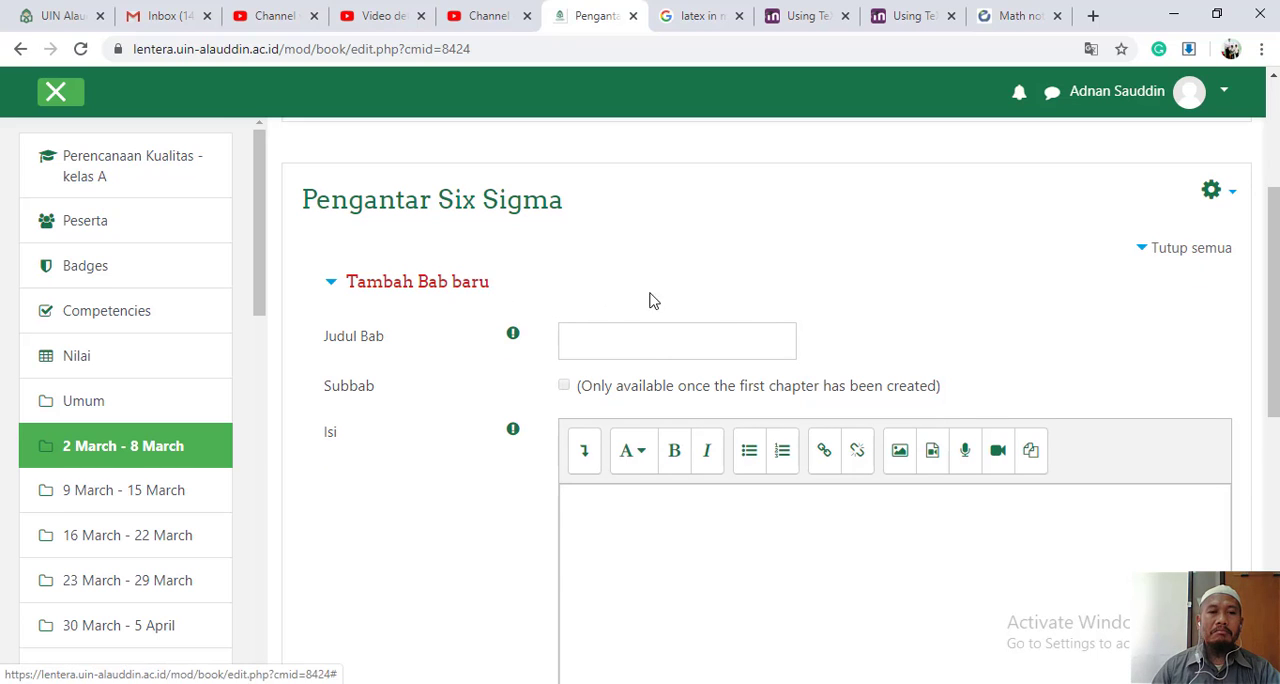
scroll(774, 324, down, 1)
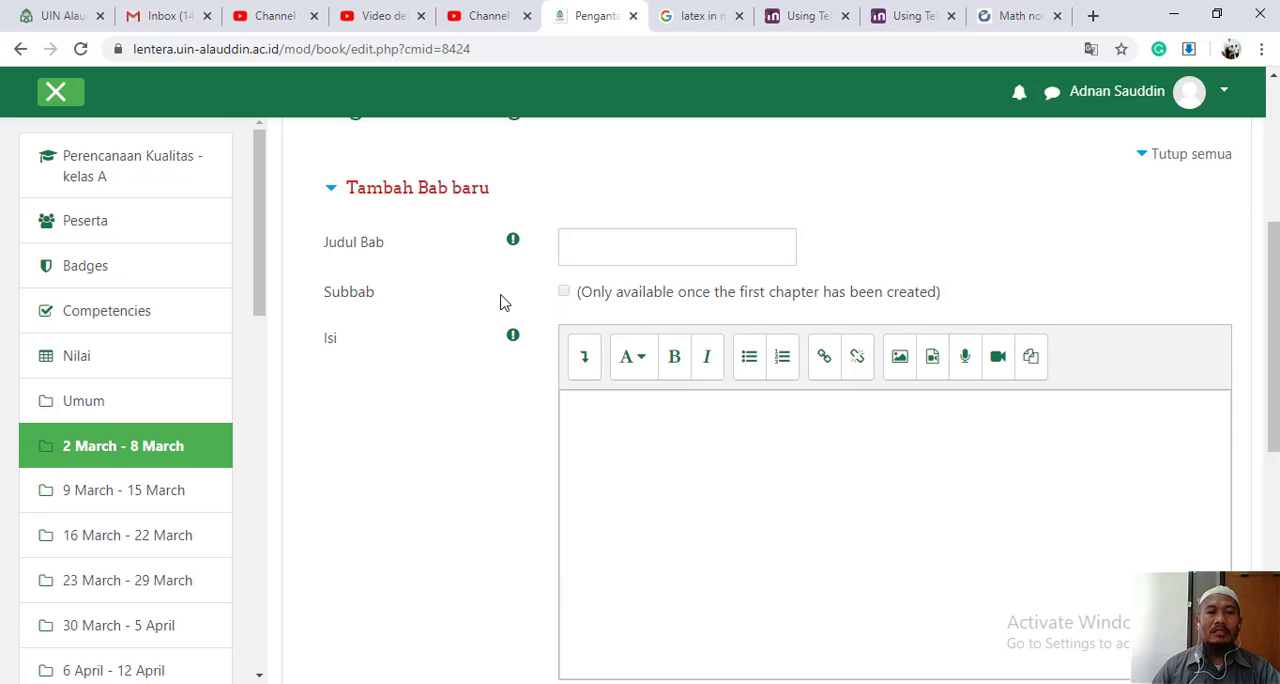
click(622, 254)
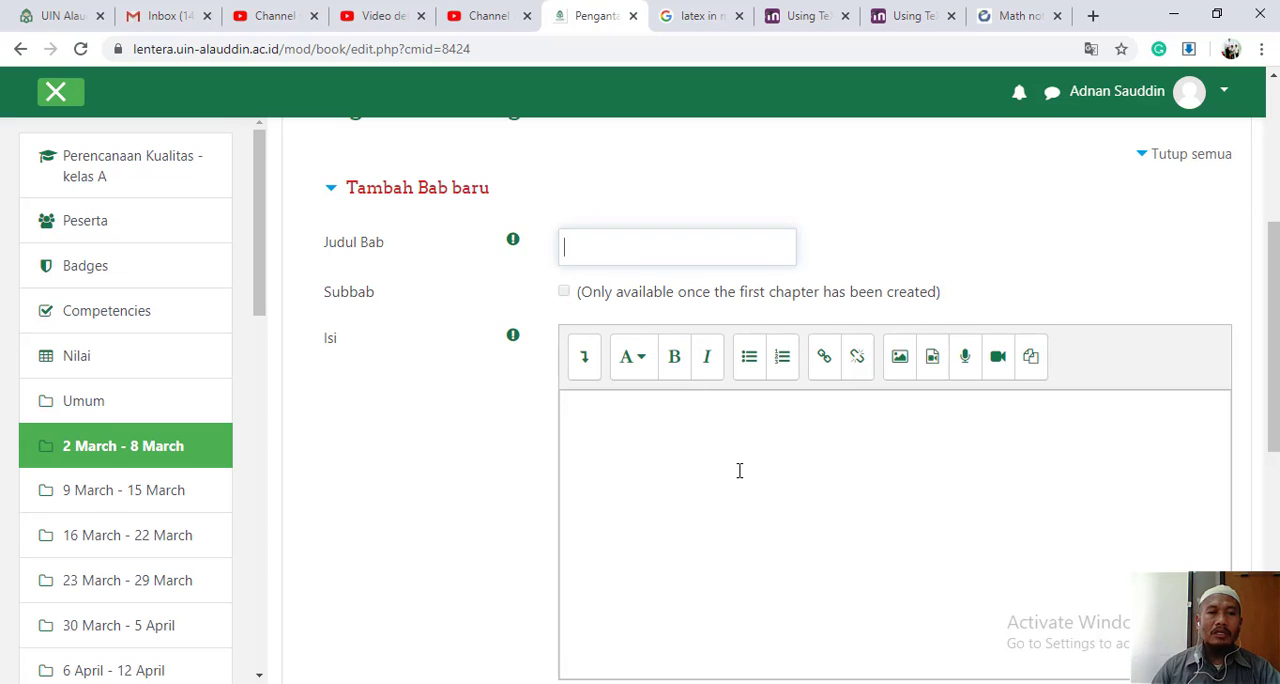
scroll(739, 470, down, 6)
scroll(737, 477, up, 5)
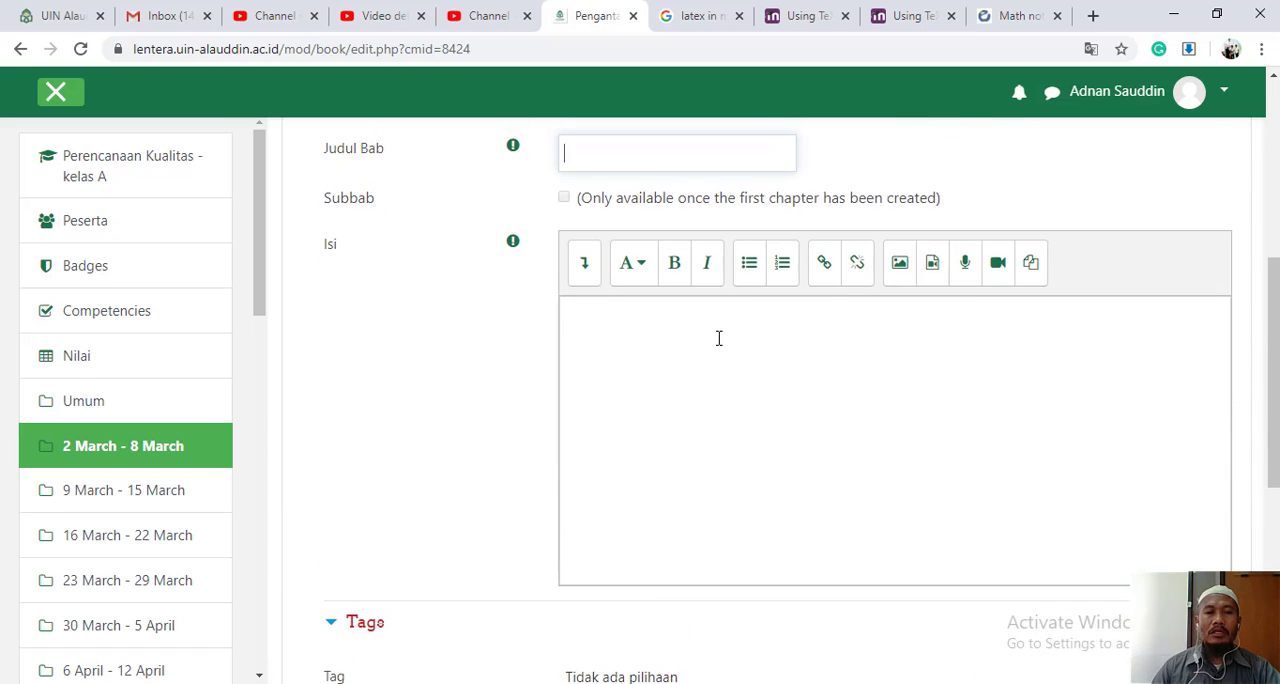
scroll(718, 338, up, 3)
scroll(718, 338, down, 2)
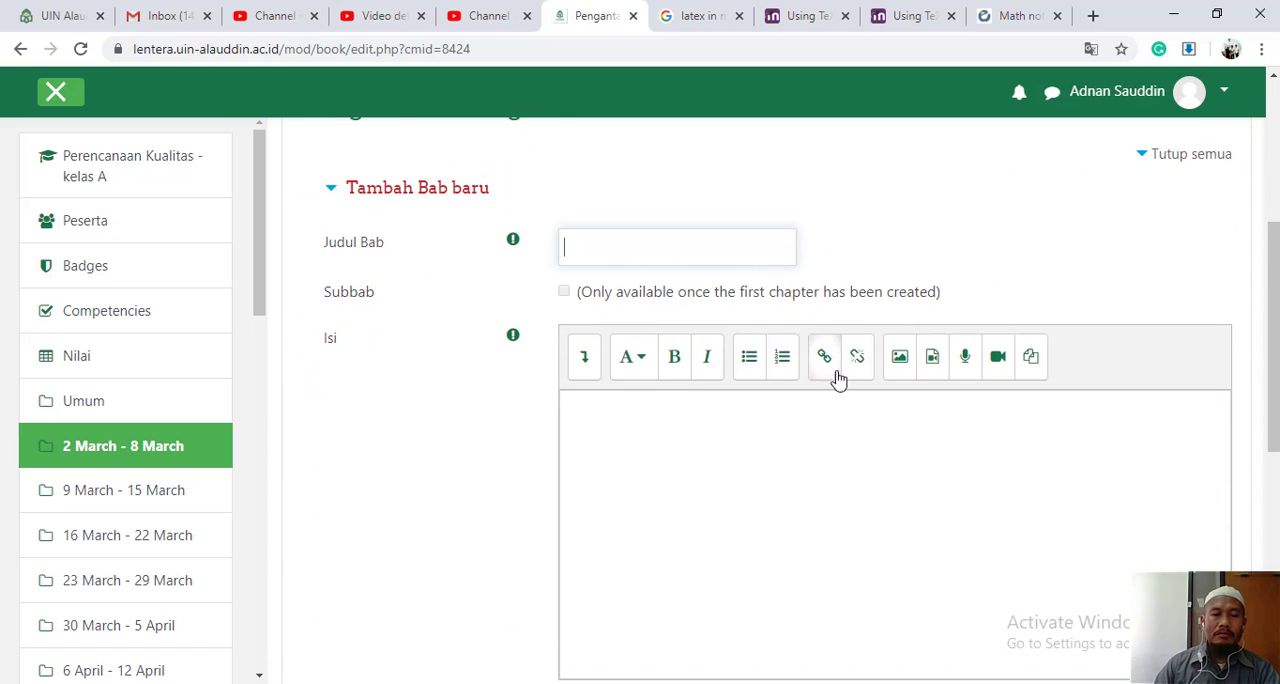
- Switch to the Konsep Six-Sigma document in Word and view the BAB 1 heading on its first page
click(490, 683)
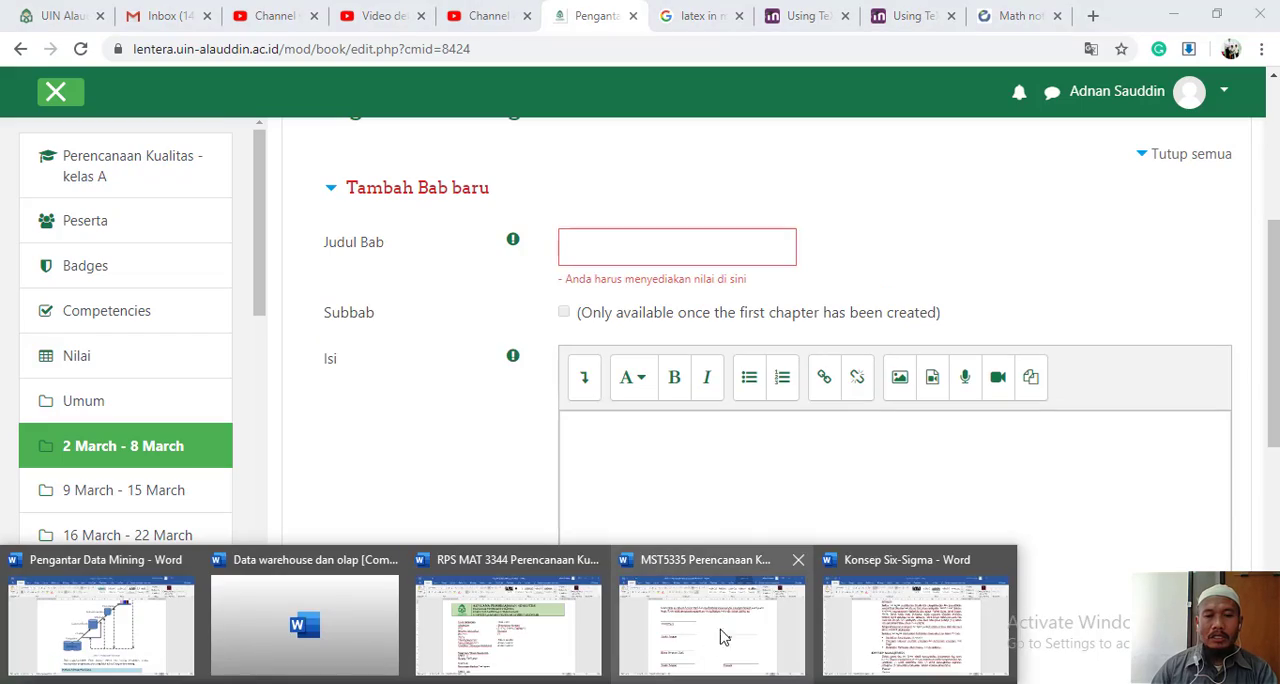
click(850, 625)
scroll(884, 530, up, 20)
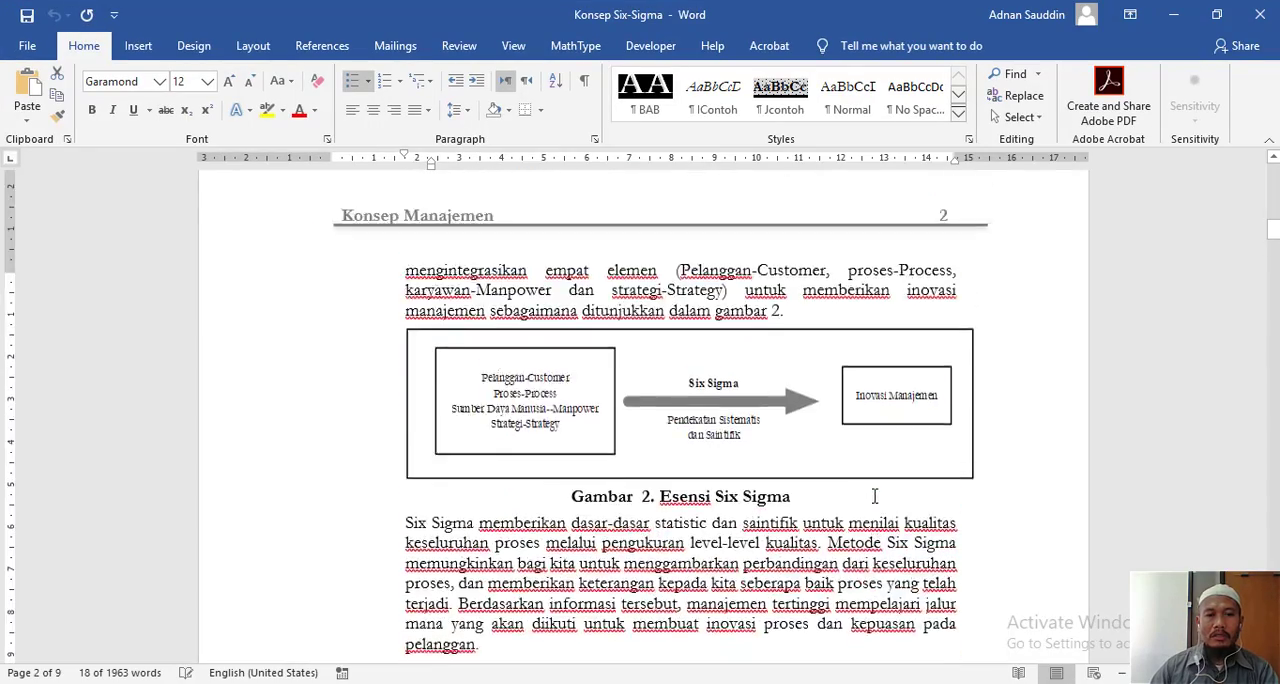
scroll(860, 462, up, 1)
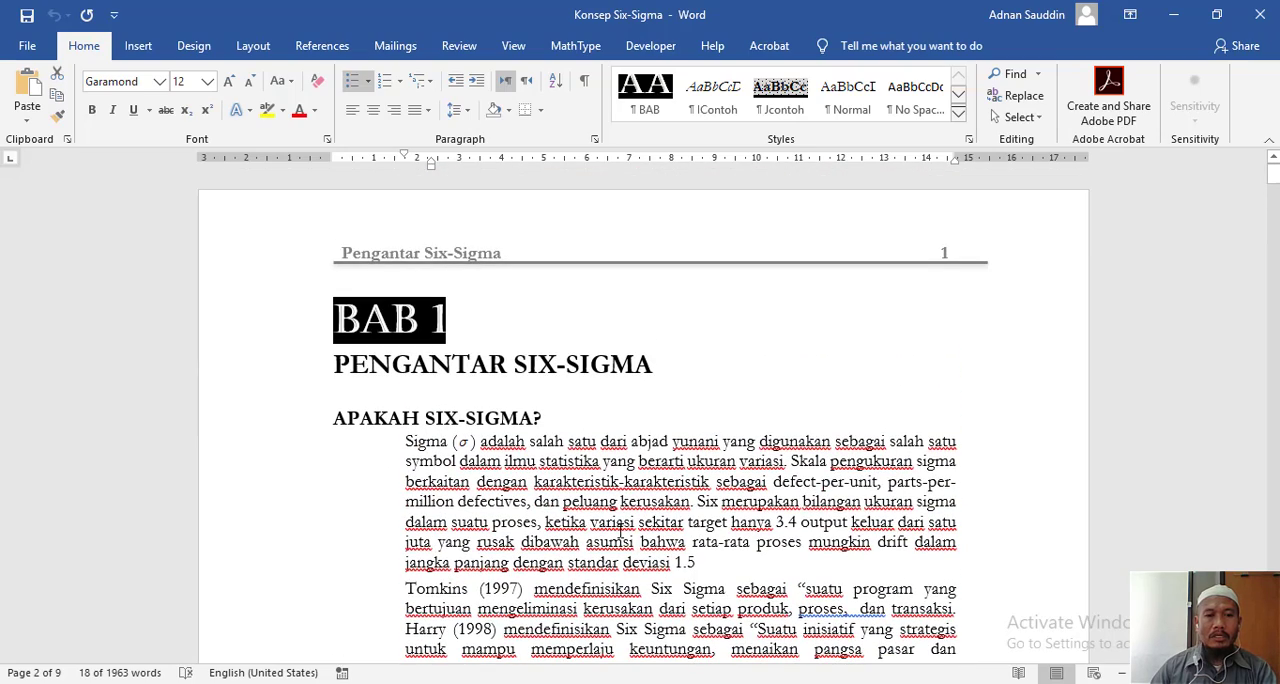
- Switch back to the new chapter form in the browser and enter "Pengantar six Sigma" as the chapter title
key(alt+Tab)
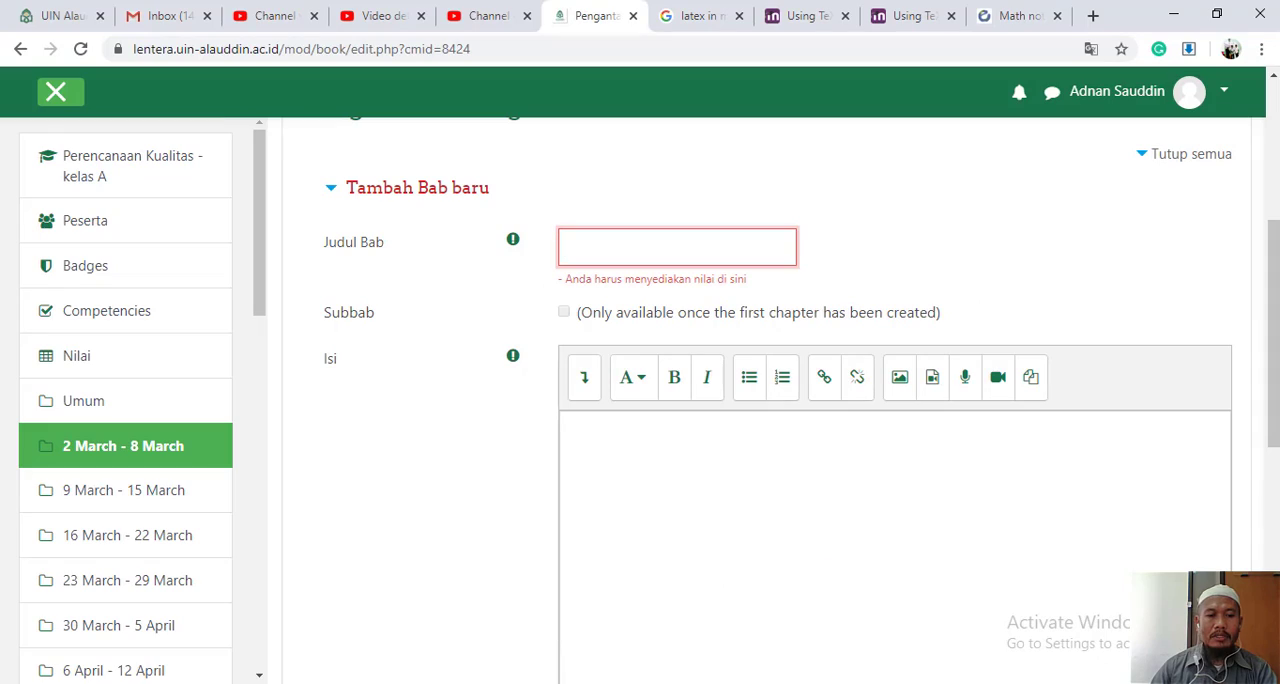
click(764, 261)
text(Pengantar)
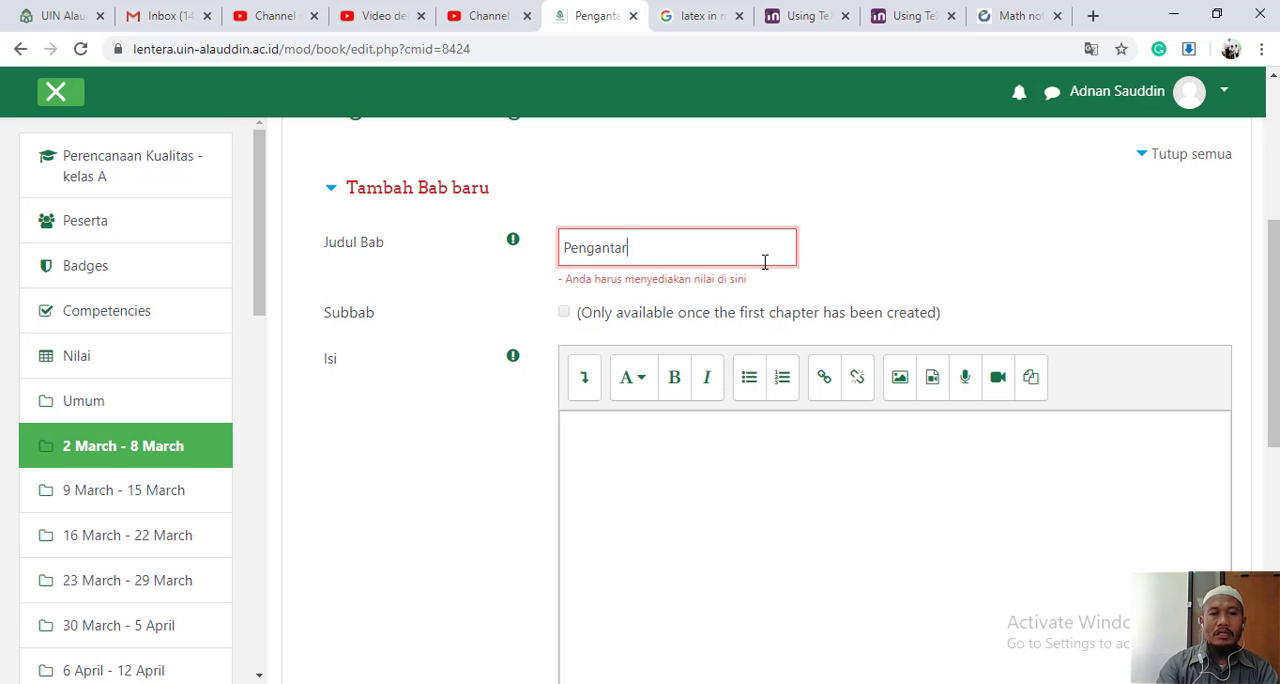
text( si )
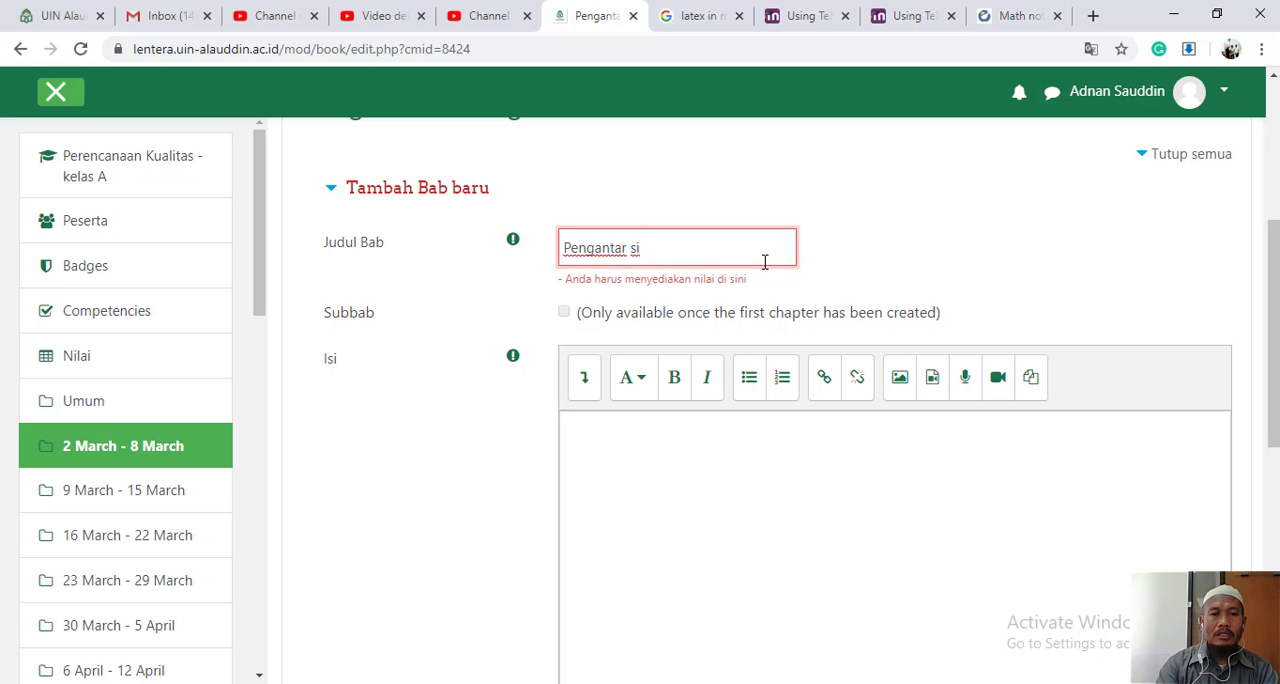
text(sx)
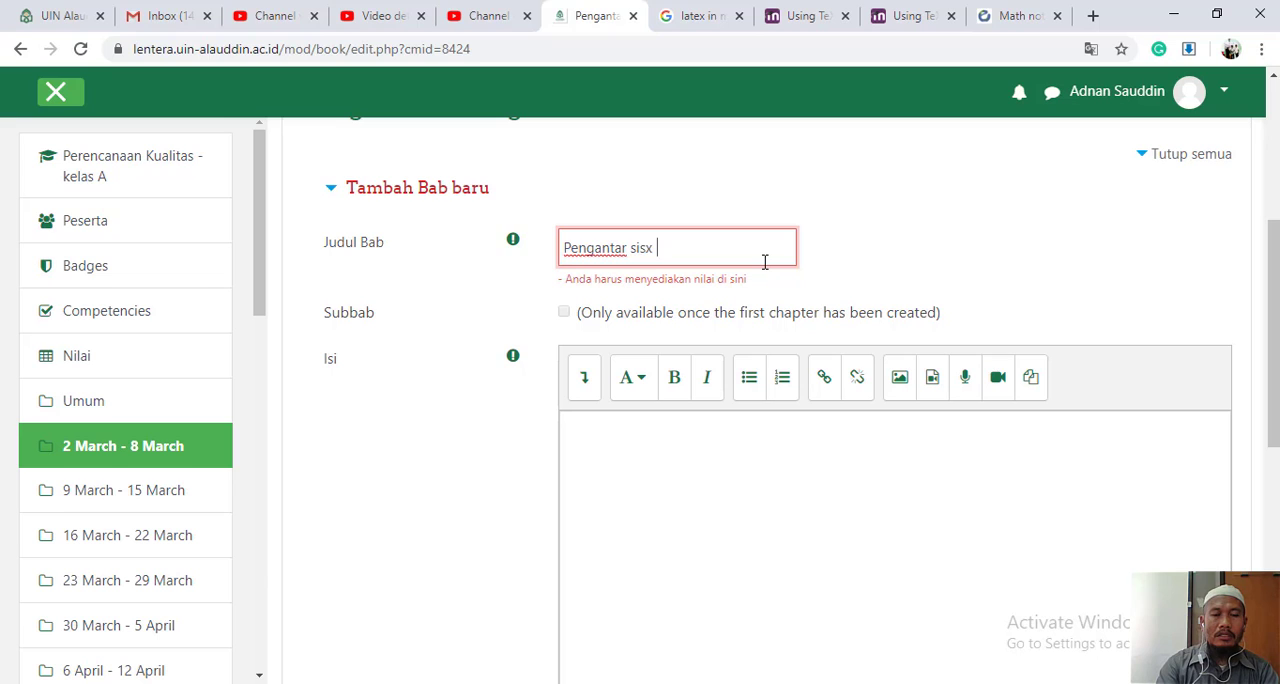
key(BackSpace)
key(BackSpace)
key(BackSpace)
text(x Sigm)
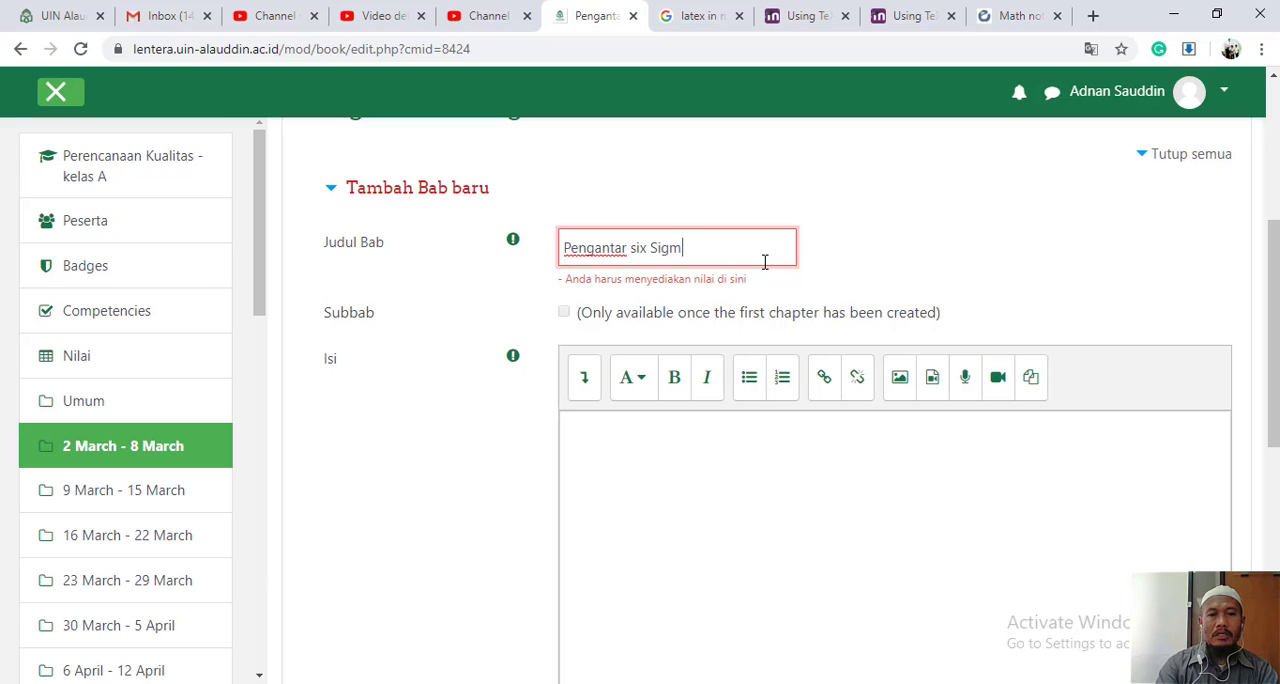
text(a)
- Enter "penjelasan tentang apa yang dimaksud dengan six sigma, perkembangannya, dll." as the chapter's content and save the chapter
click(761, 437)
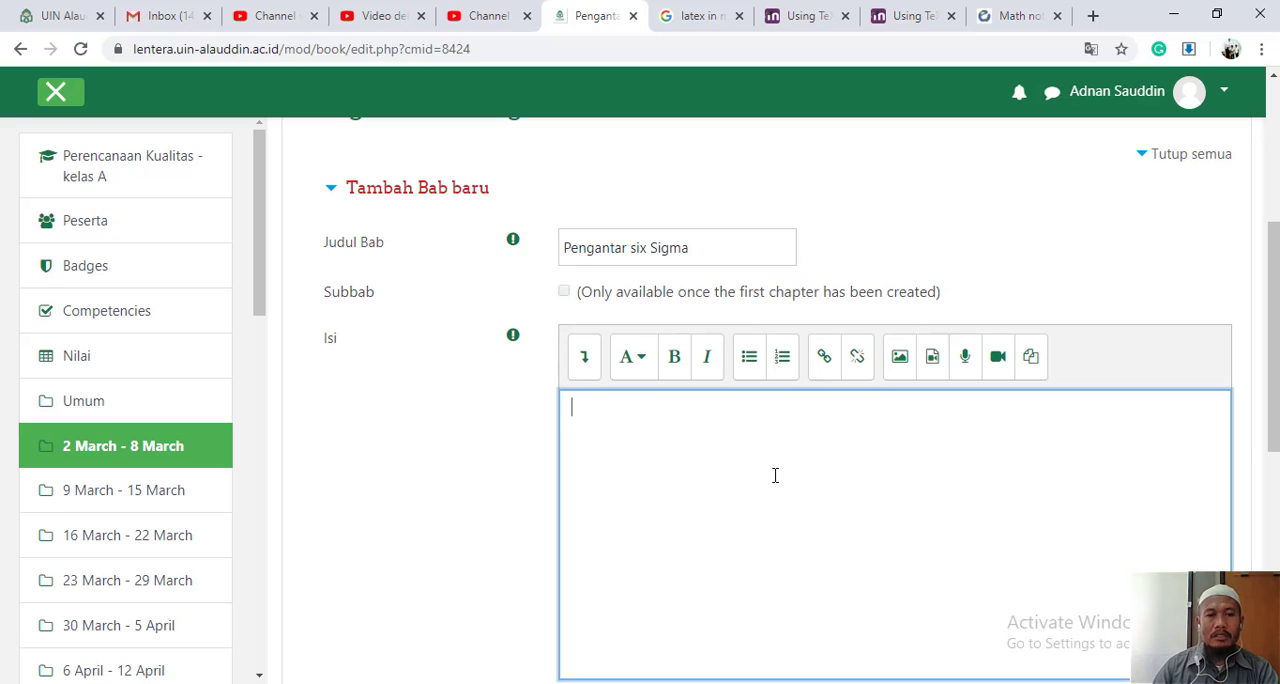
text(penjelasn)
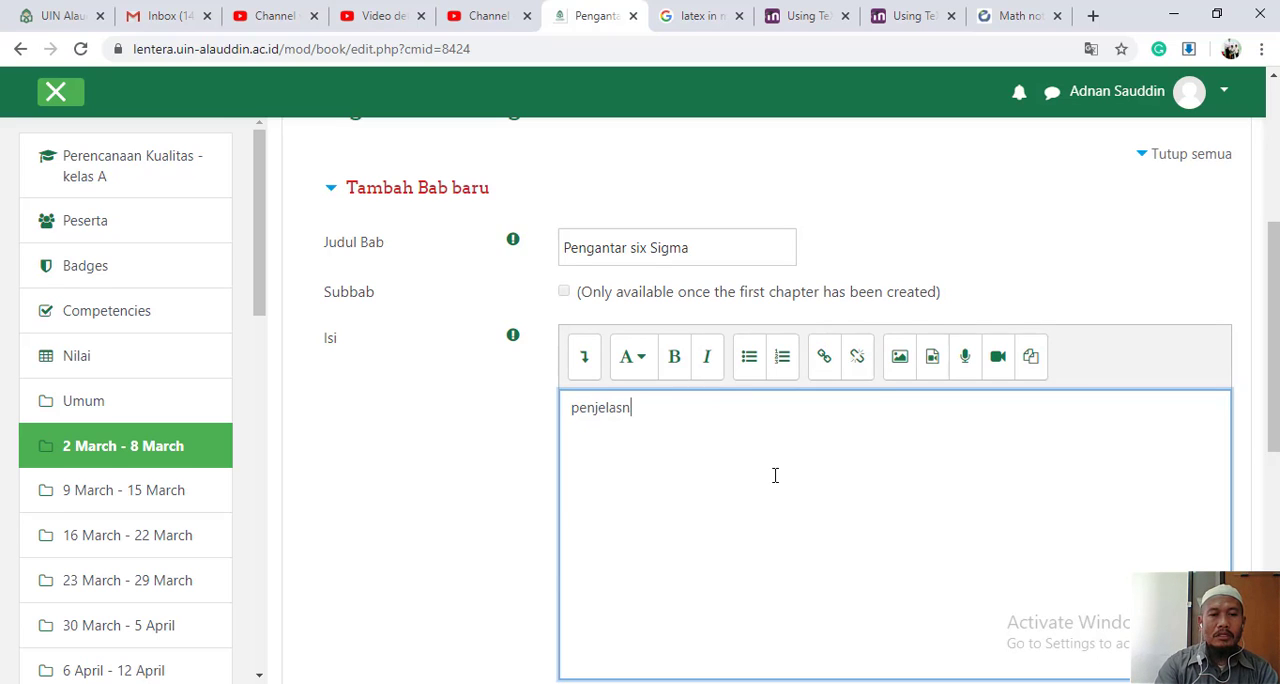
key(BackSpace)
text(an terntang)
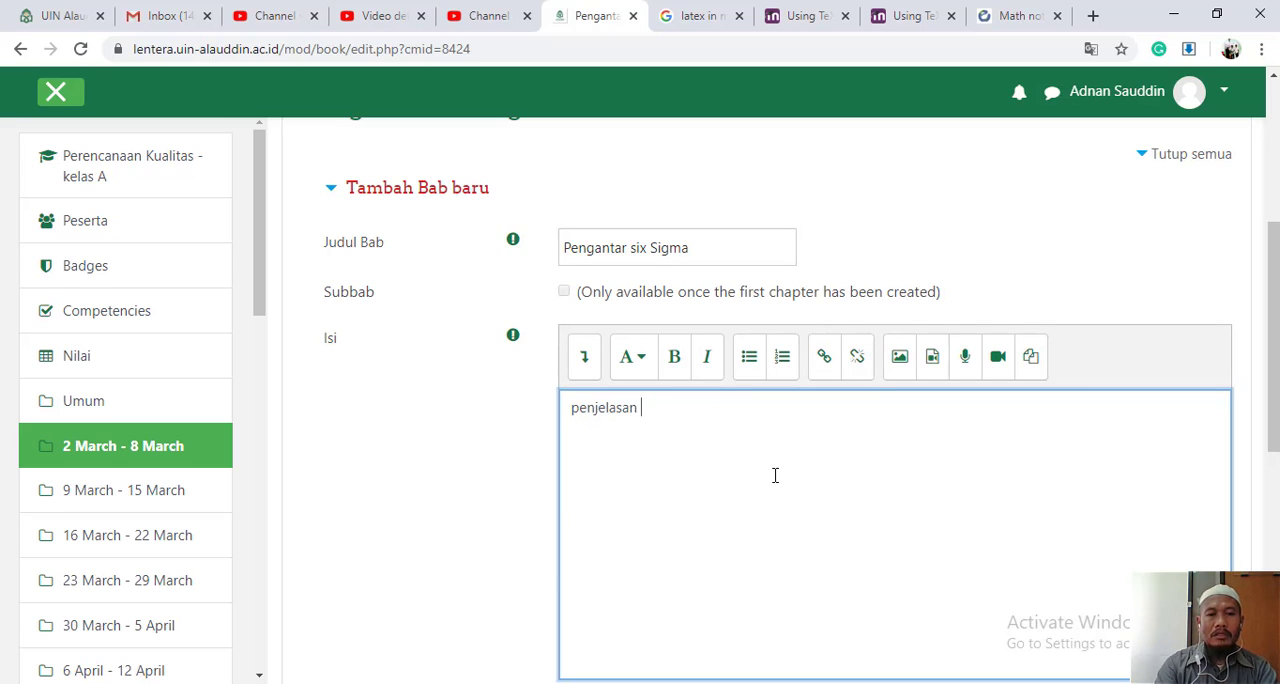
key(BackSpace)
key(BackSpace)
key(BackSpace)
key(BackSpace)
key(BackSpace)
key(BackSpace)
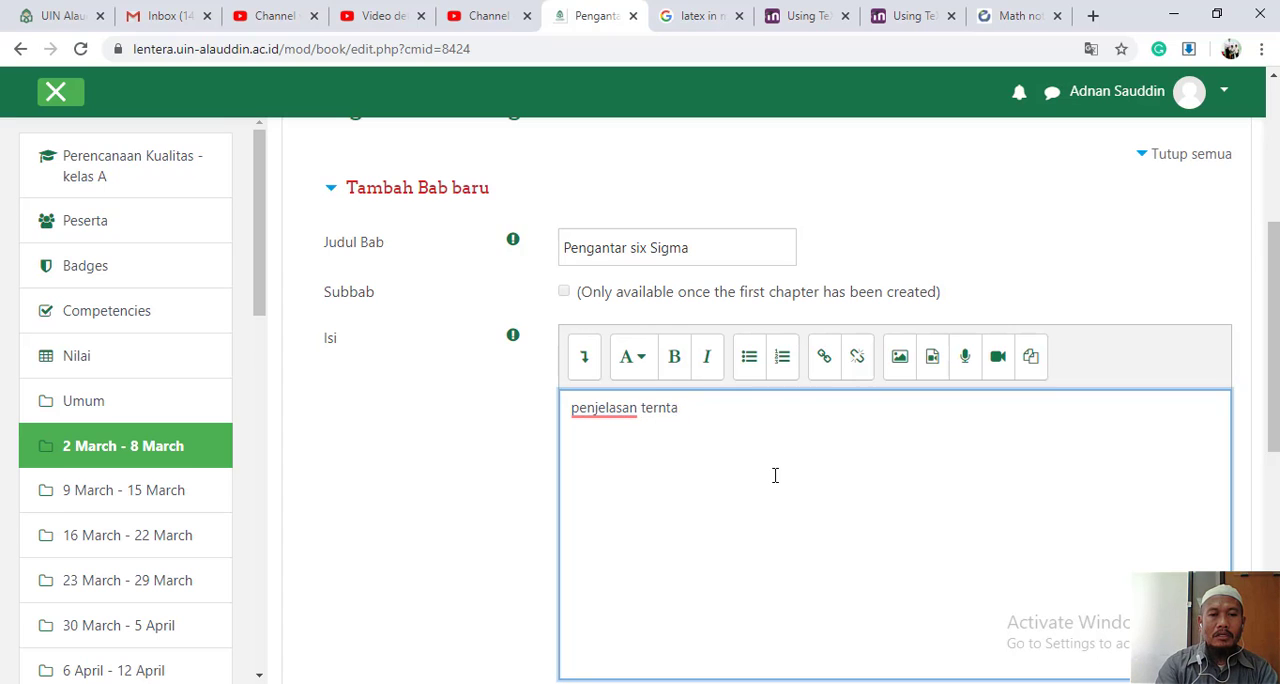
text(ntang apa itu )
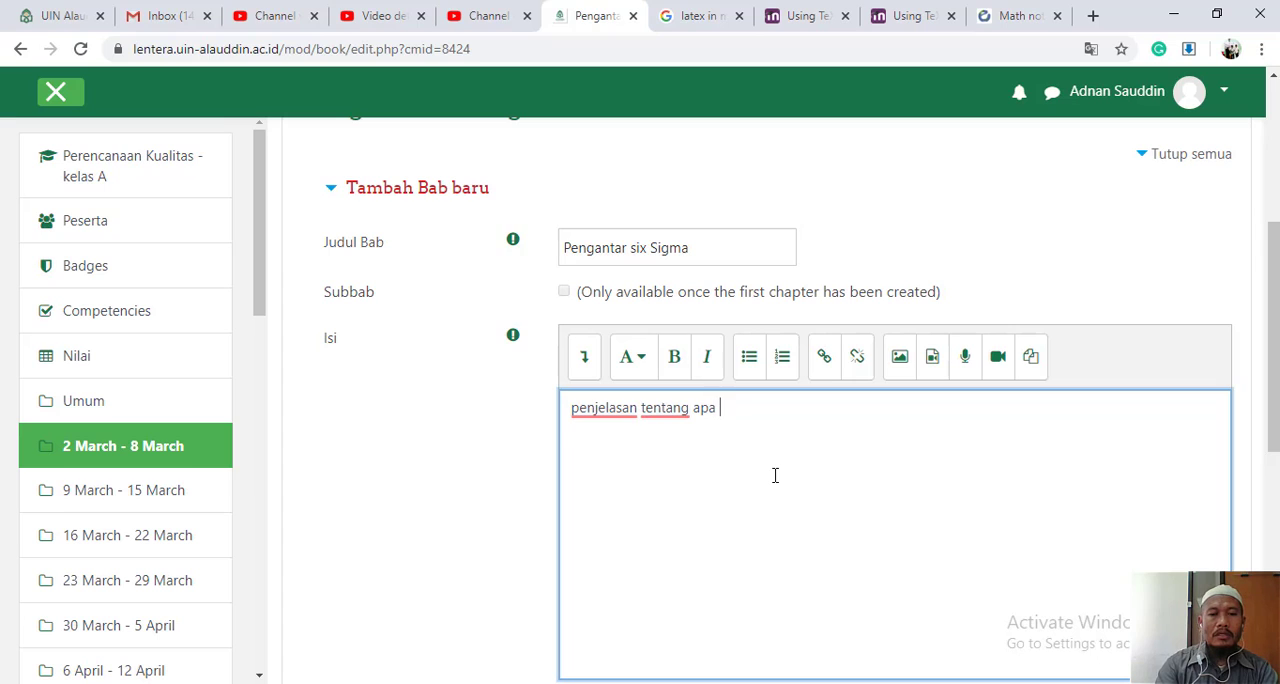
text(sig)
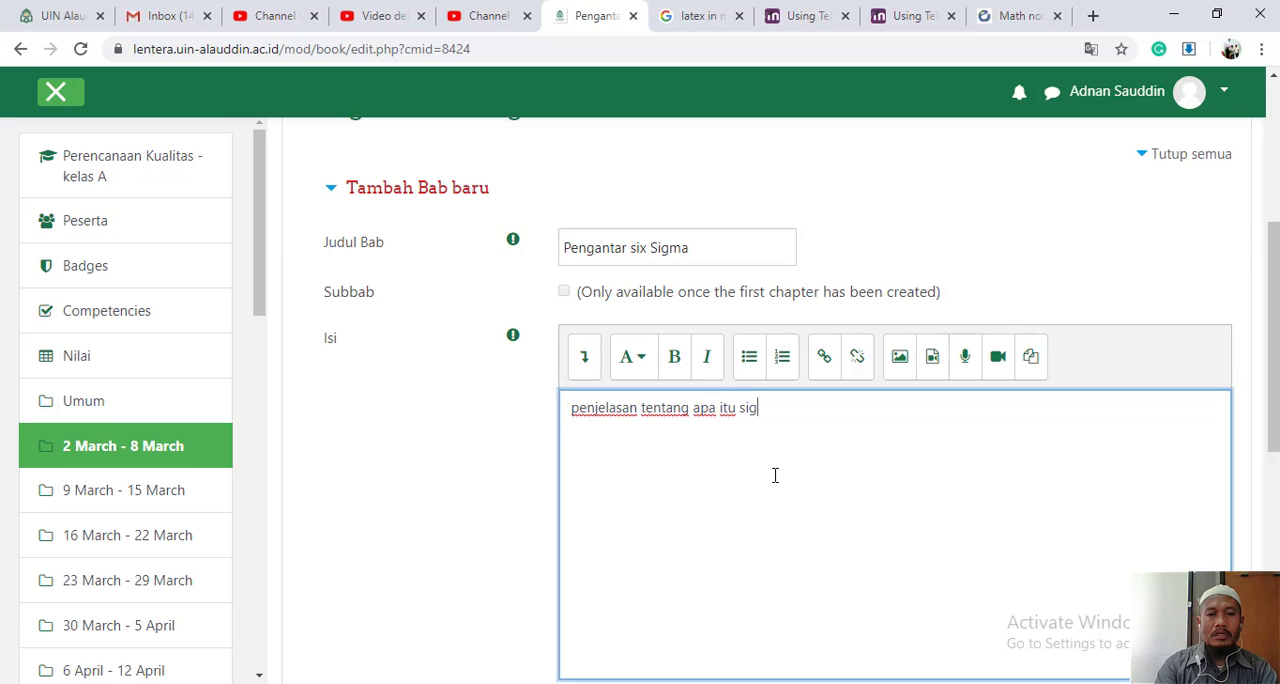
key(BackSpace)
key(BackSpace)
key(BackSpace)
key(BackSpace)
text(ya)
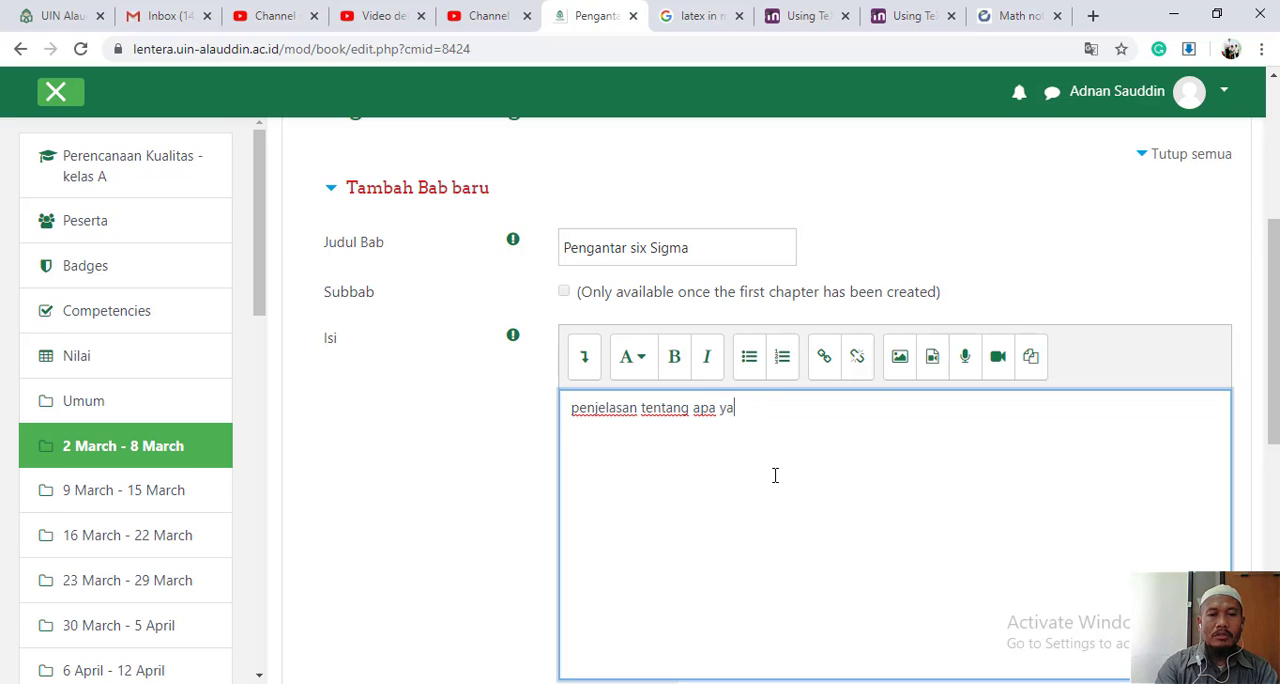
text(ng dimaksud d)
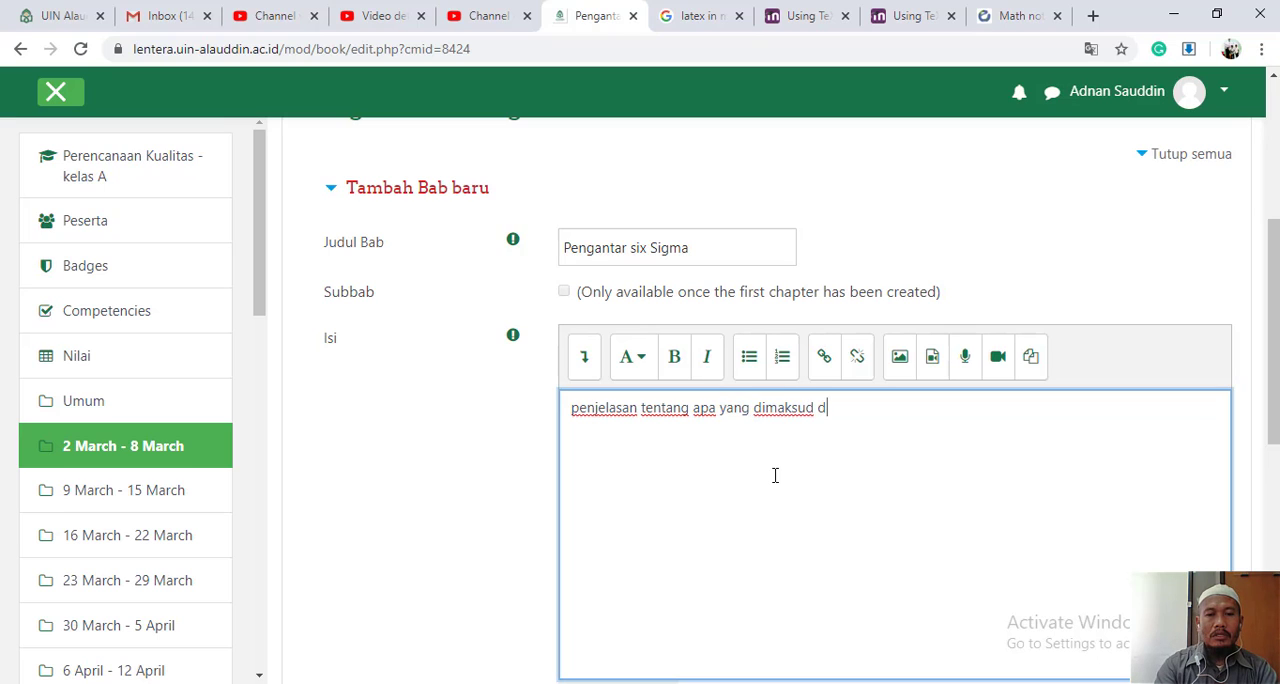
text(engan six sigm)
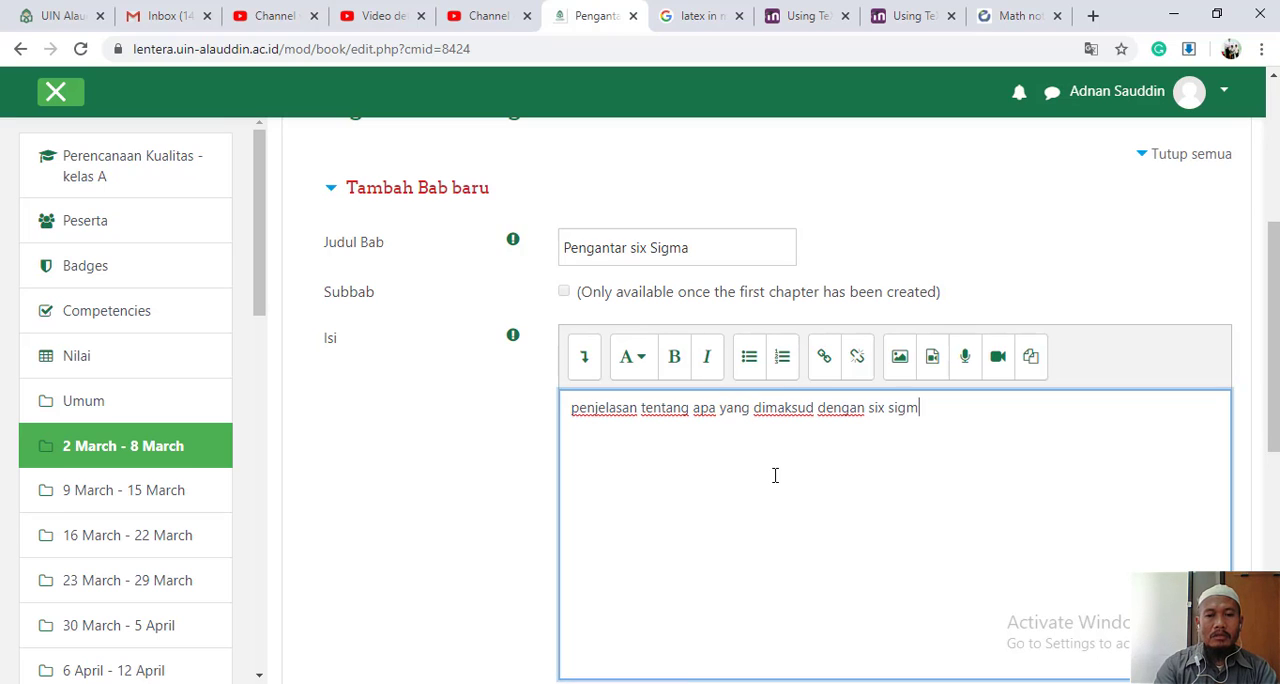
text(a, perkembangannya)
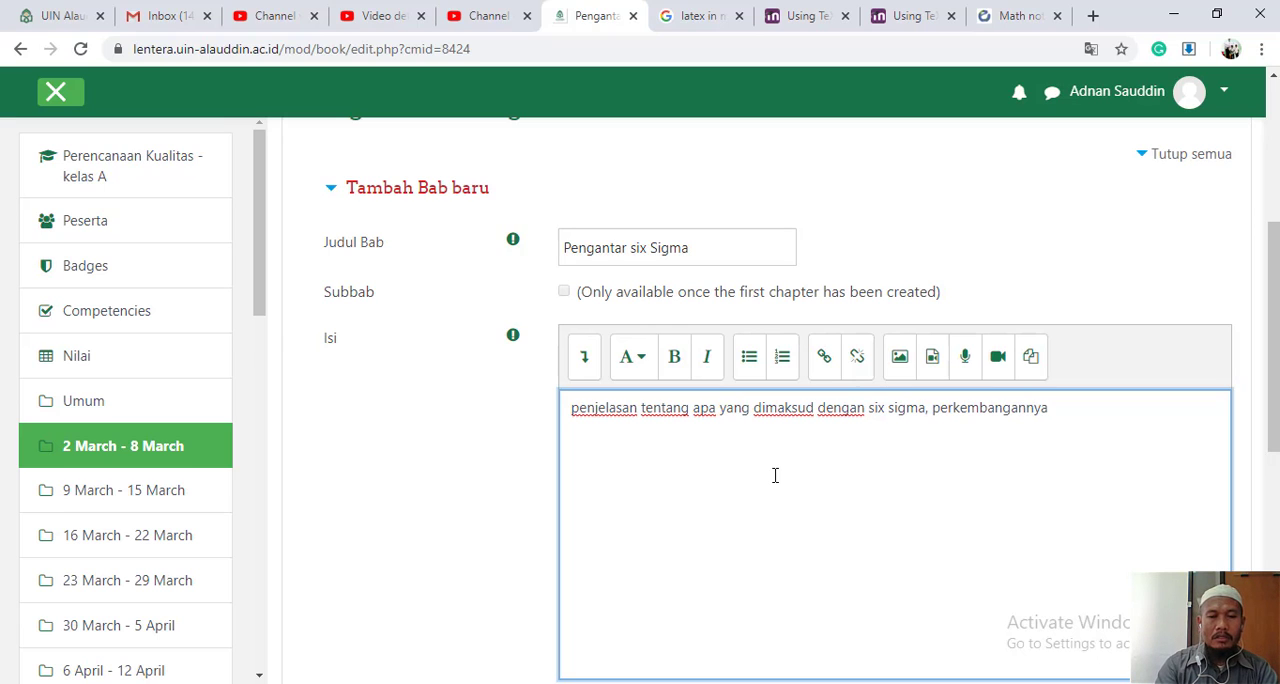
text(, d)
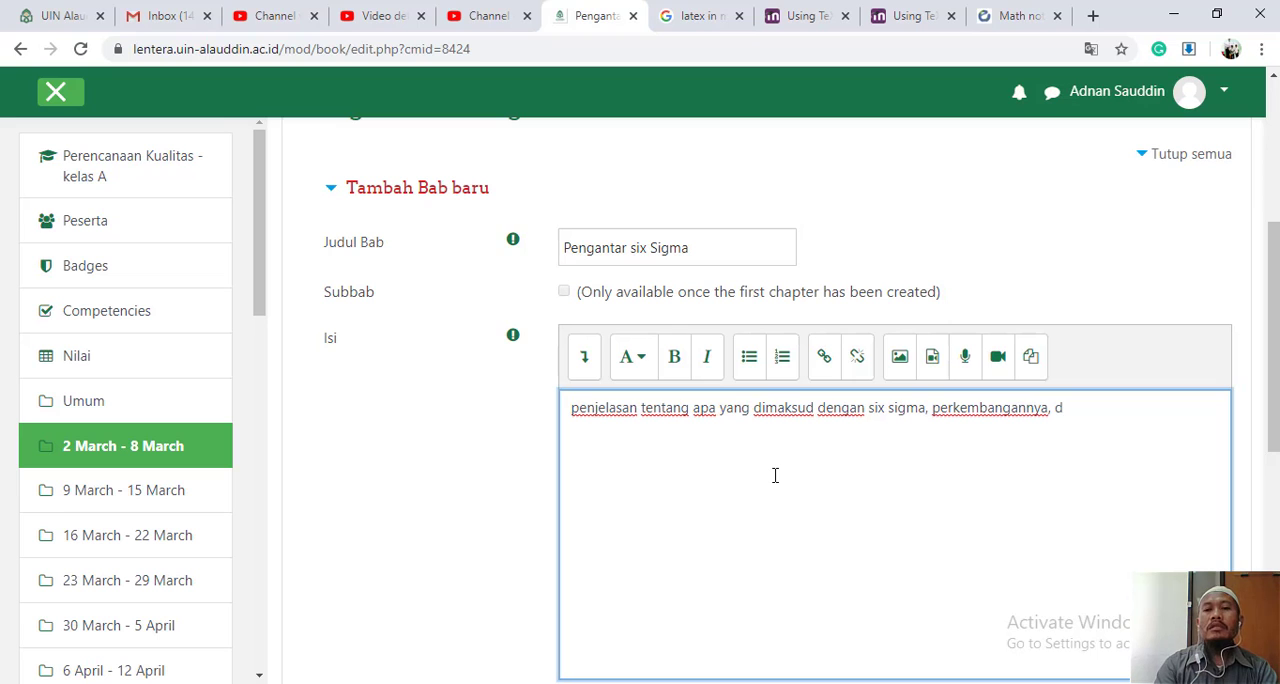
text(ll.)
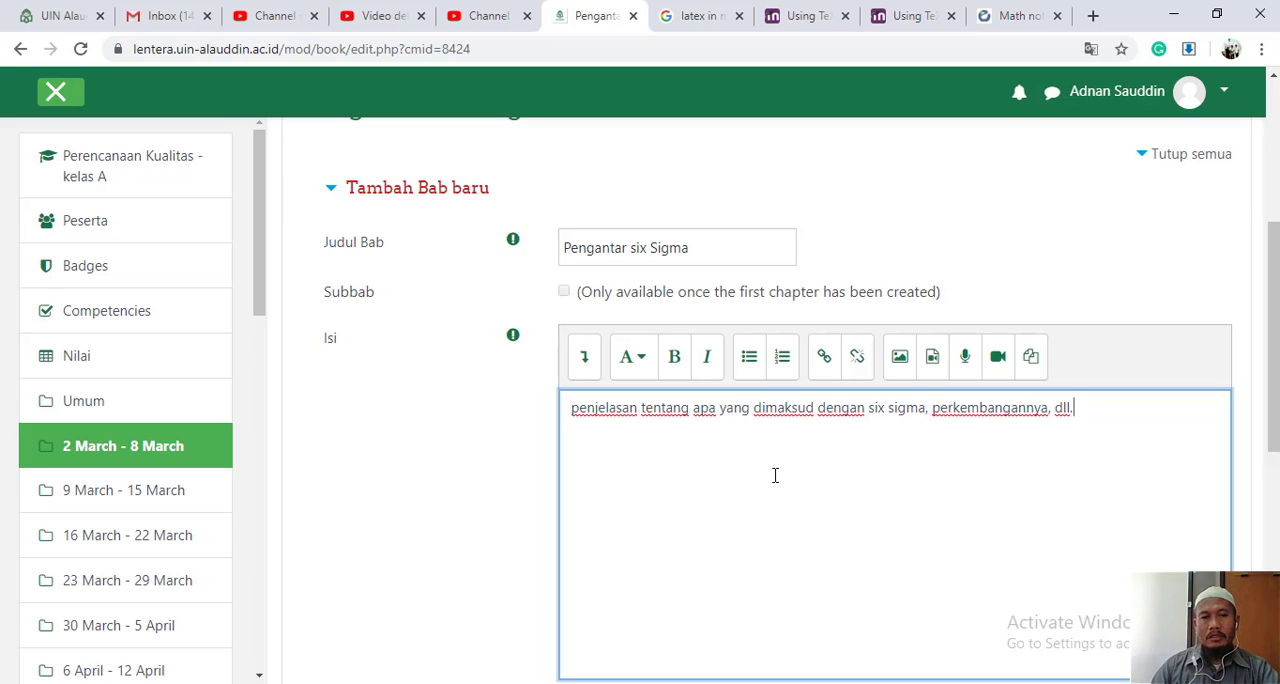
scroll(774, 474, down, 4)
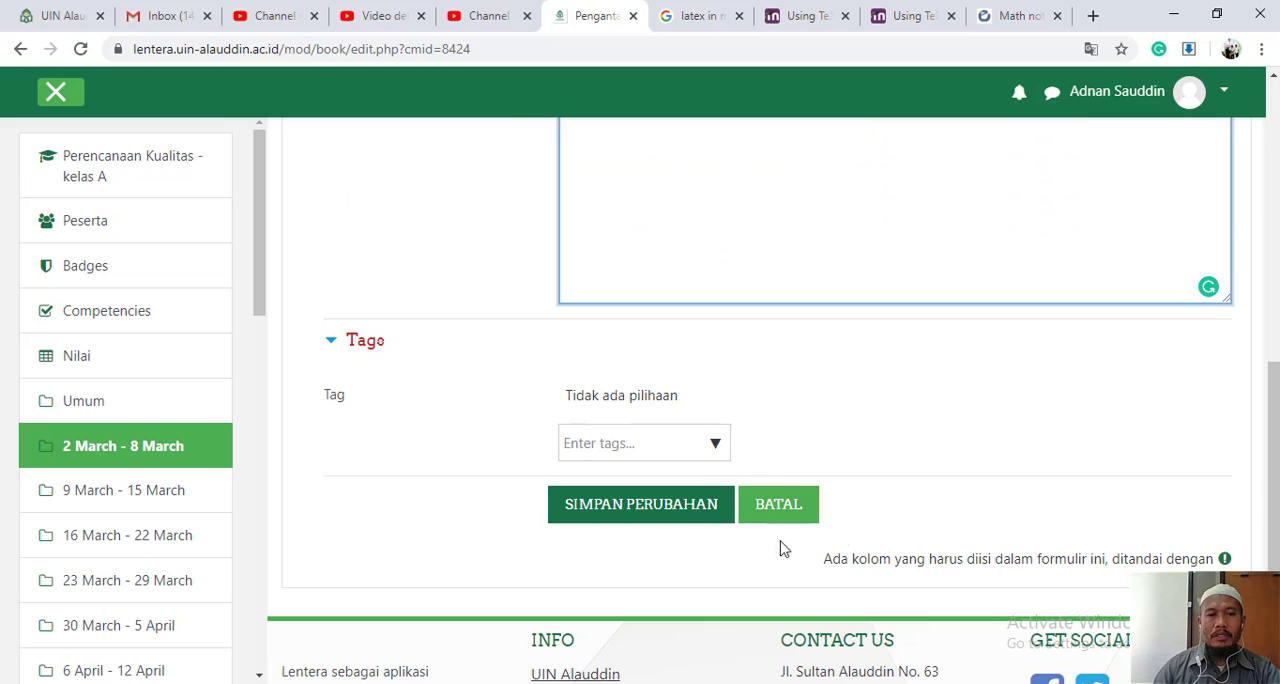
click(677, 517)
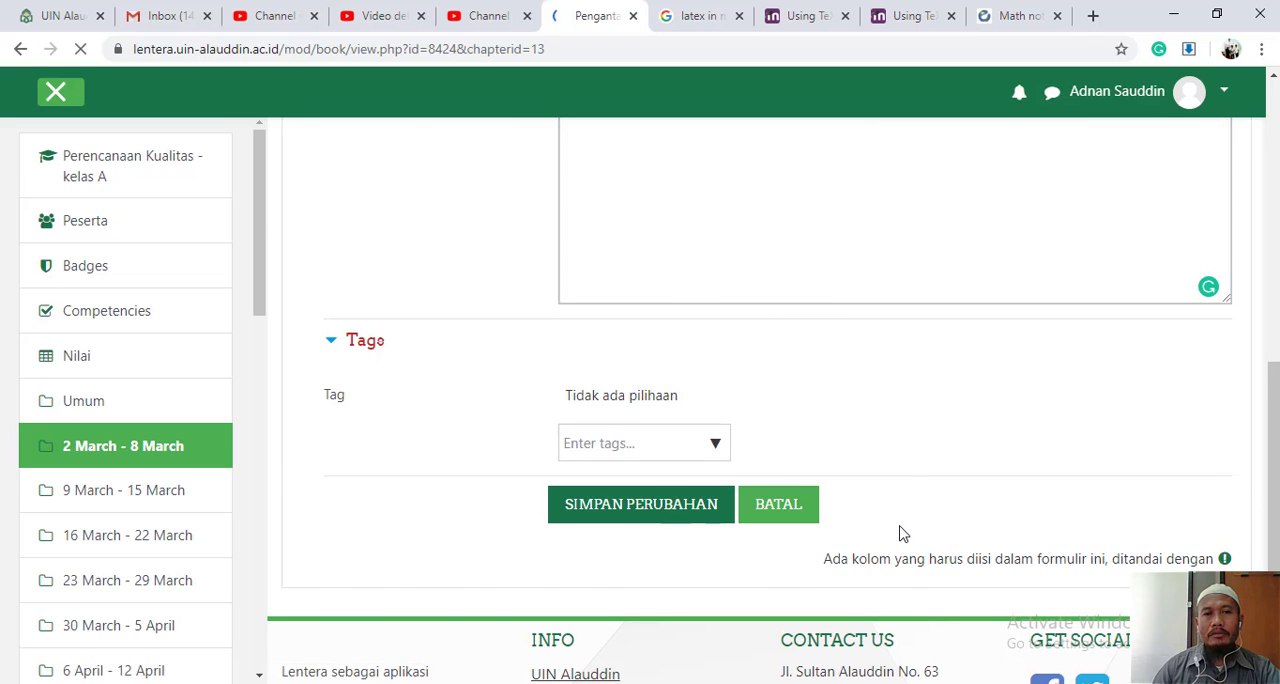
- Add a new chapter after "Pengantar six Sigma" in the book's table of contents and mark it as a subchapter
scroll(899, 534, down, 1)
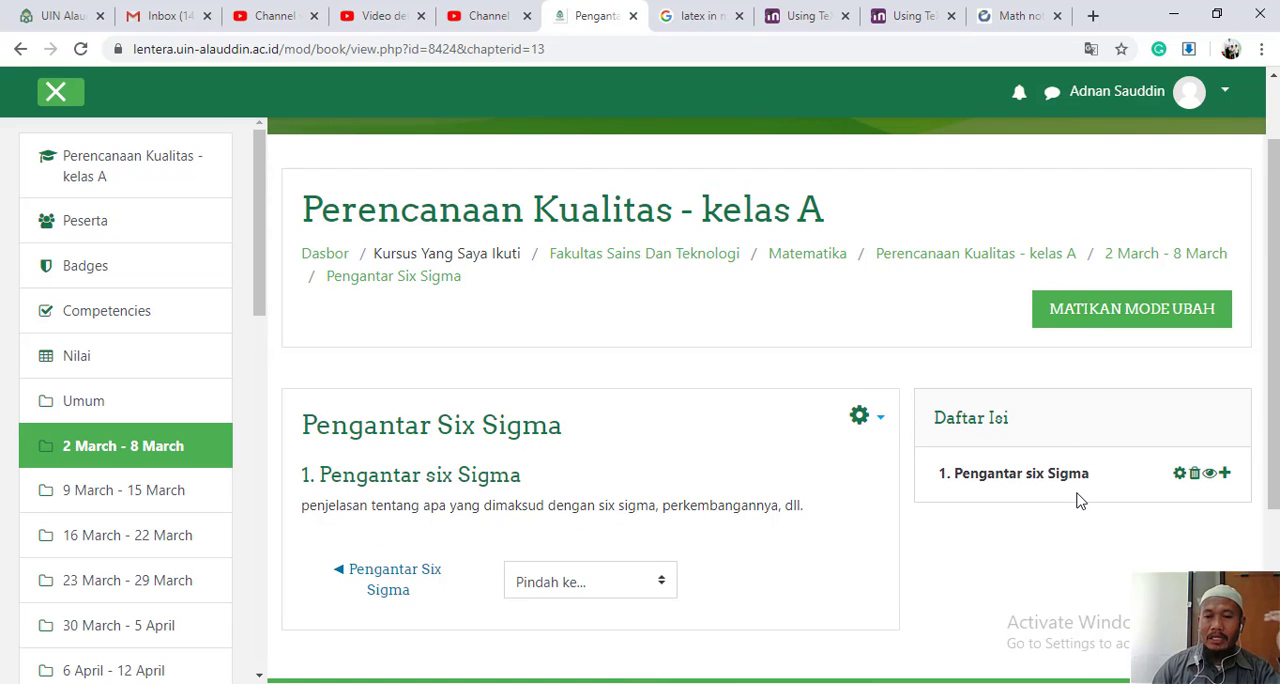
scroll(1079, 500, down, 1)
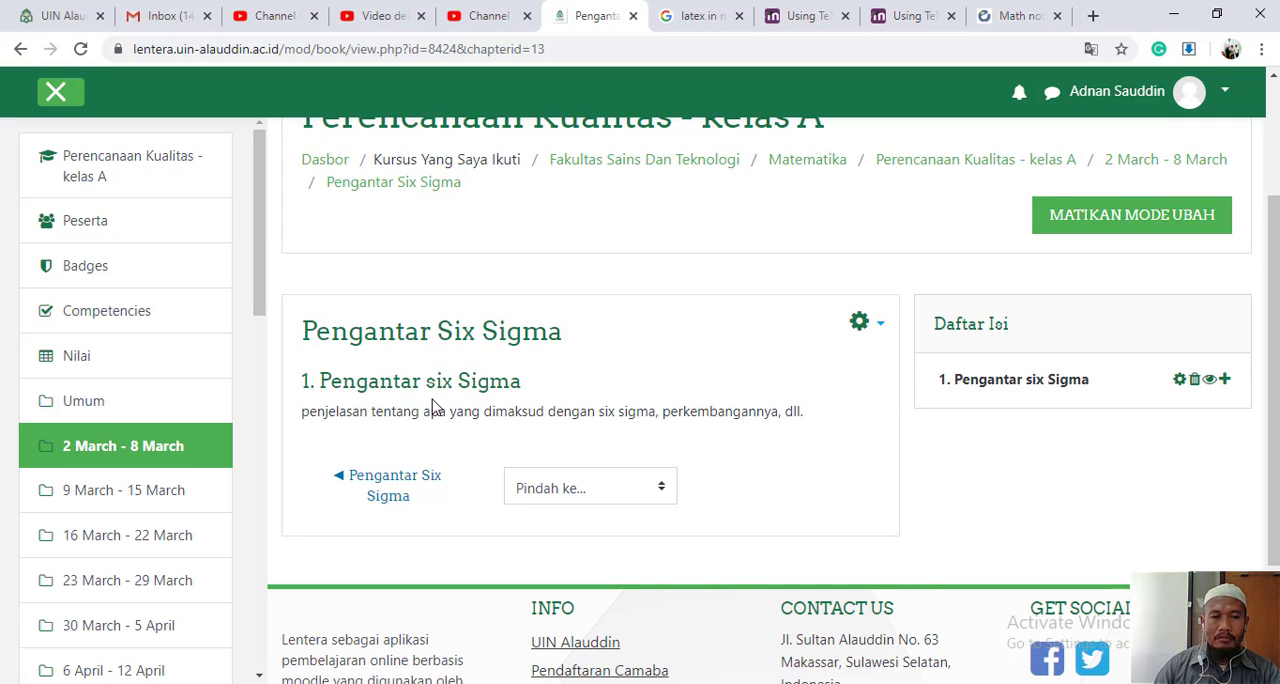
click(1227, 380)
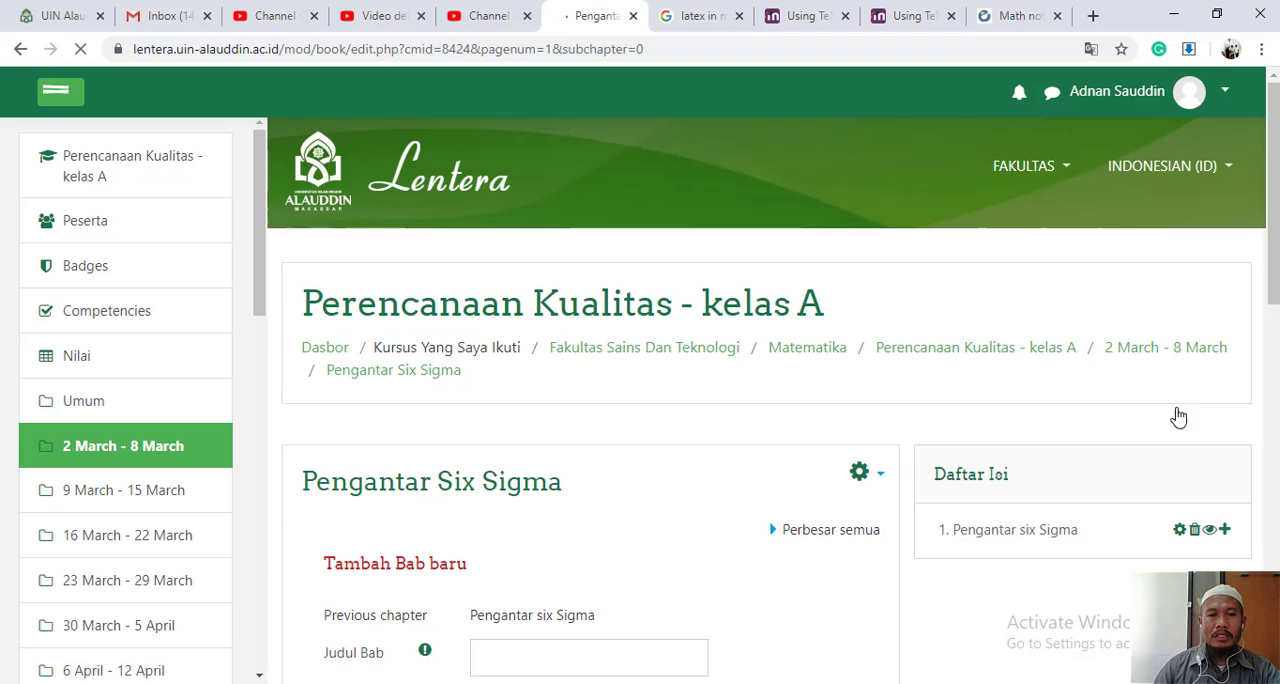
scroll(873, 532, down, 3)
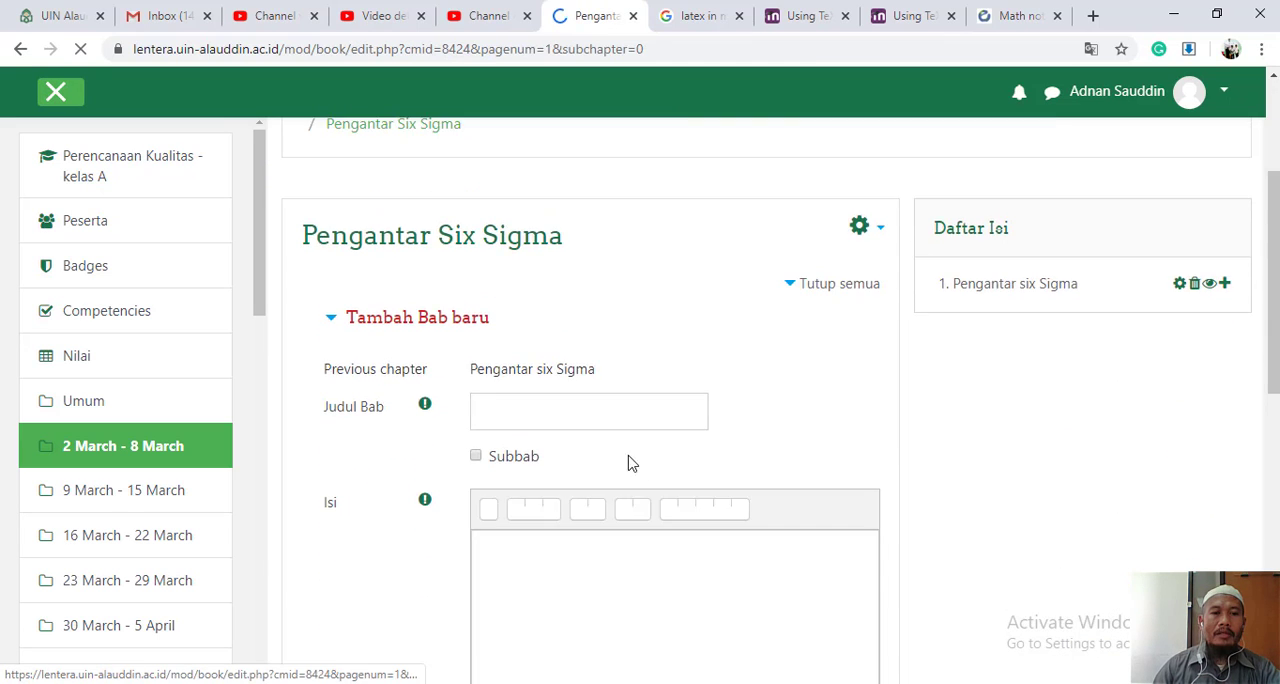
scroll(619, 458, down, 1)
click(477, 362)
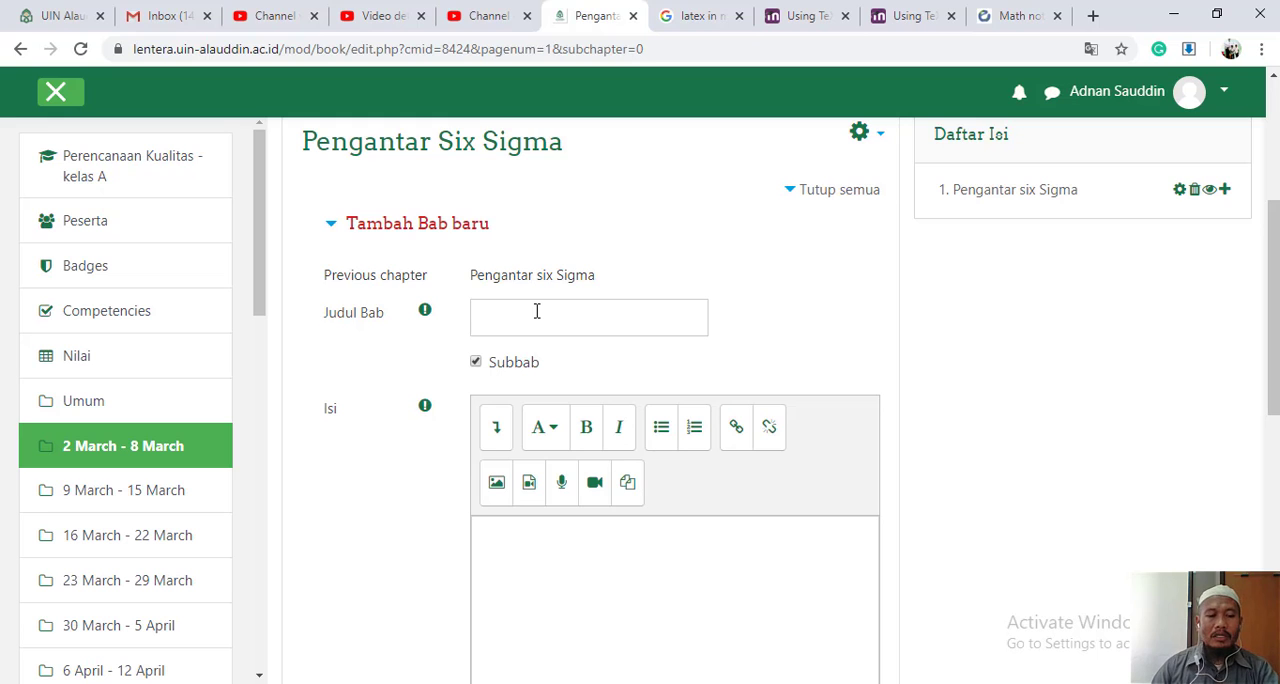
- Copy the heading "APAKAH SIX-SIGMA?" from the Word document into the subchapter's title in the browser
key(alt+Tab)
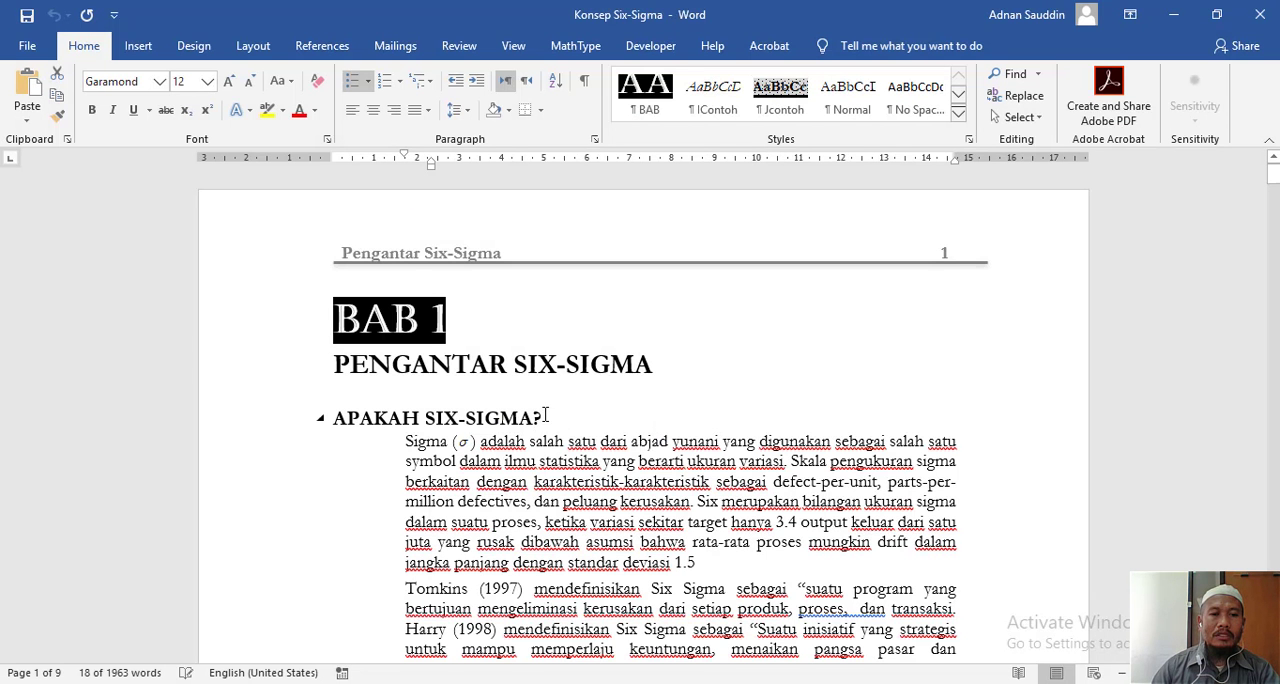
triple_click(407, 416)
key(ctrl+c)
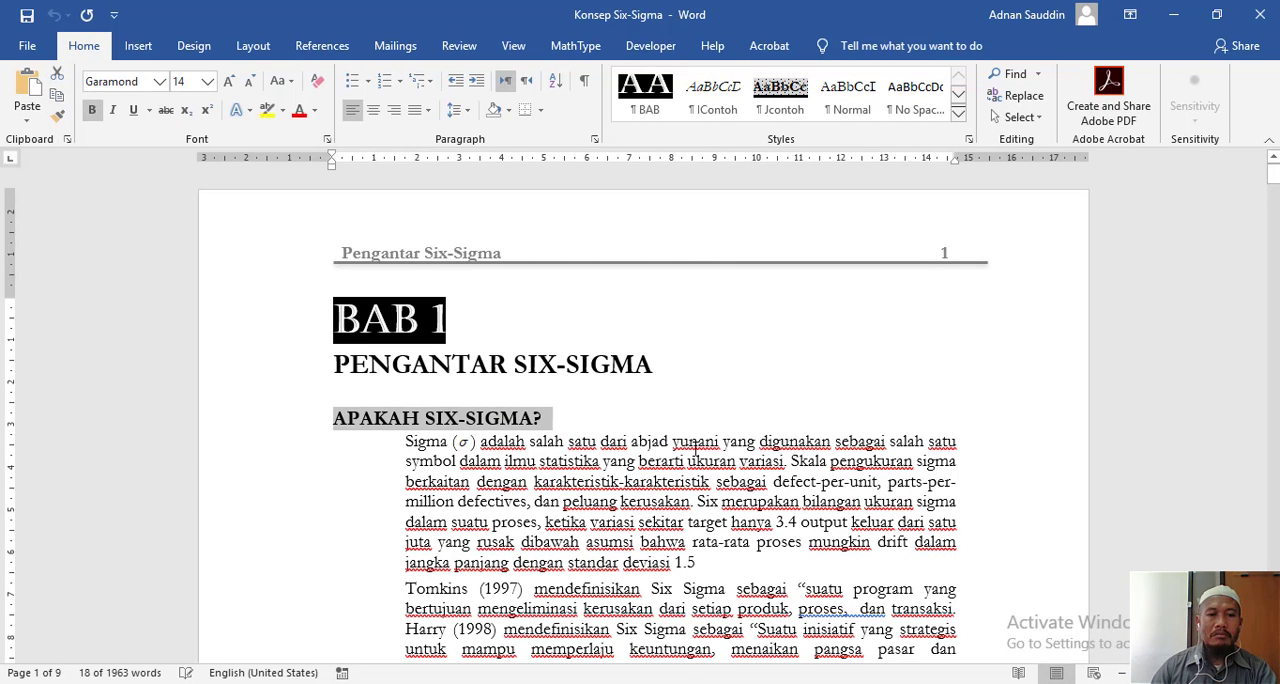
key(alt+Tab)
click(568, 319)
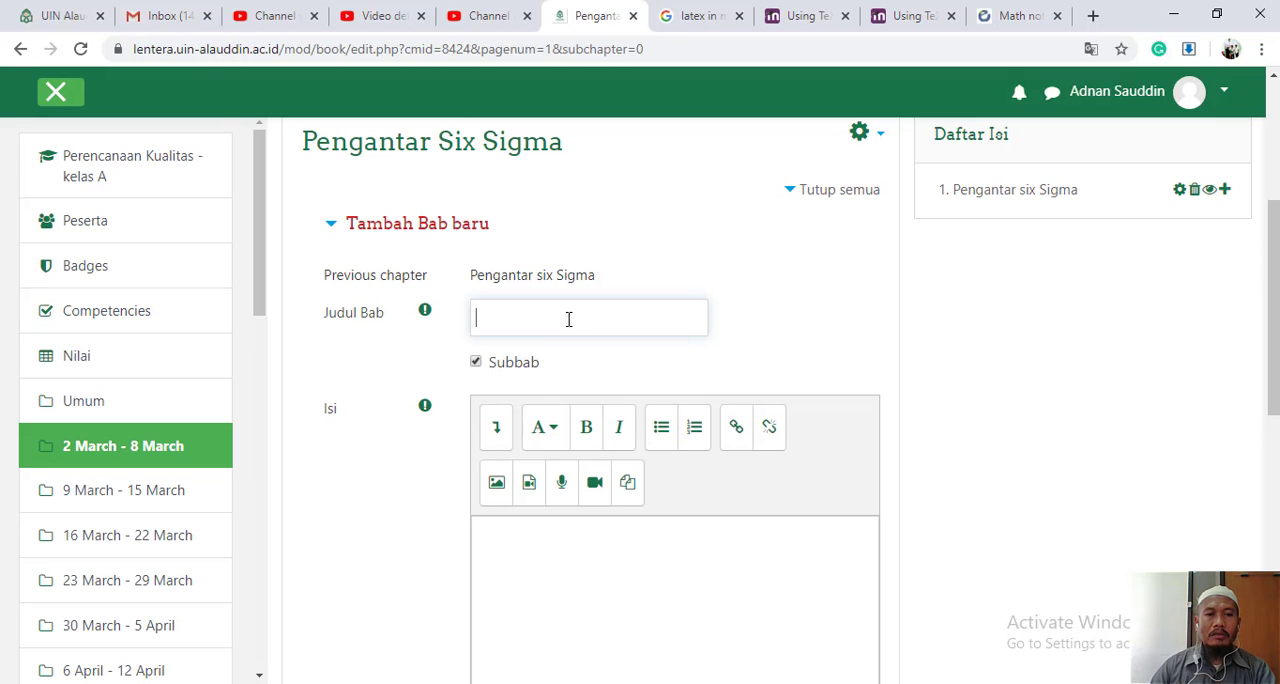
key(ctrl+v)
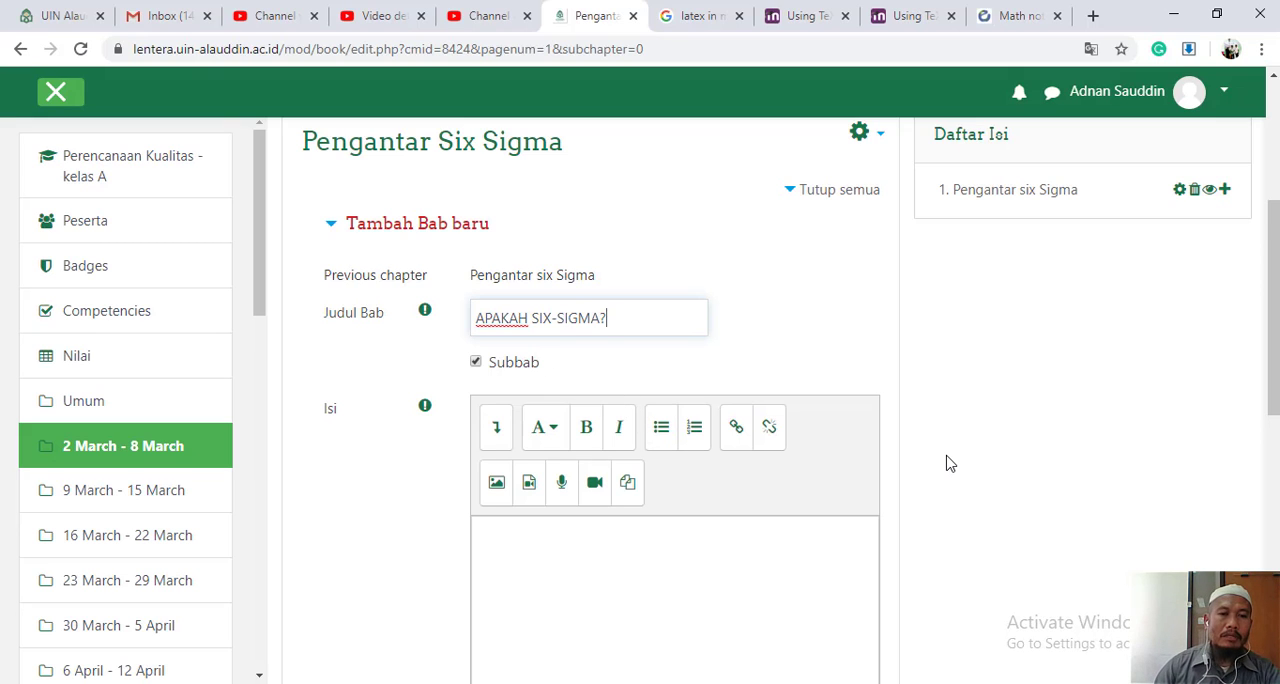
- Copy the three paragraphs under the "APAKAH SIX-SIGMA?" heading from the Word document into the subchapter's content in the browser
scroll(950, 463, down, 1)
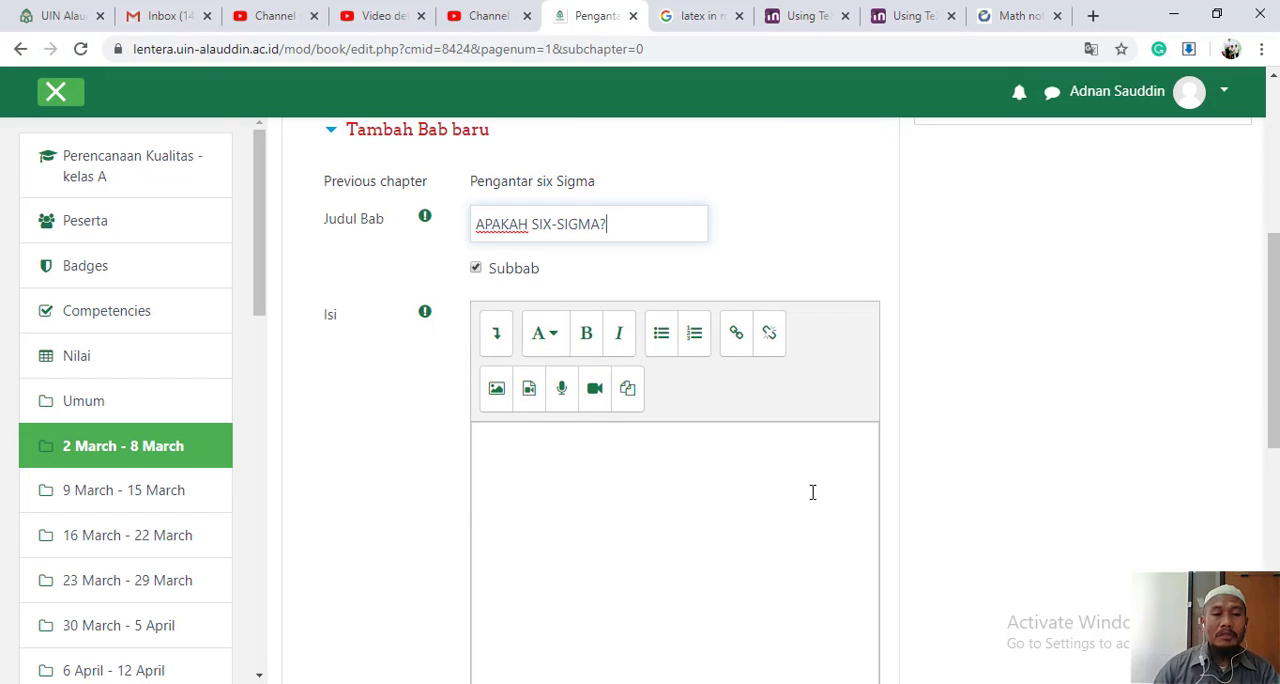
key(alt+Tab)
scroll(812, 492, down, 3)
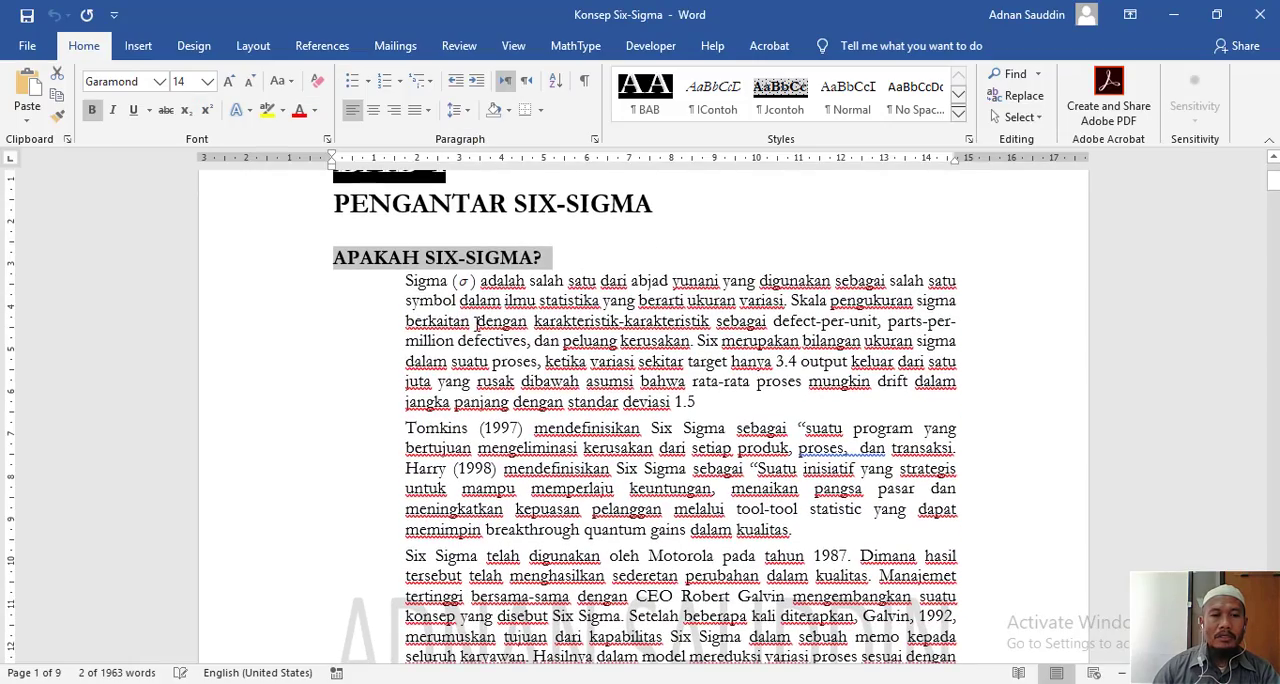
drag(404, 281, 881, 548)
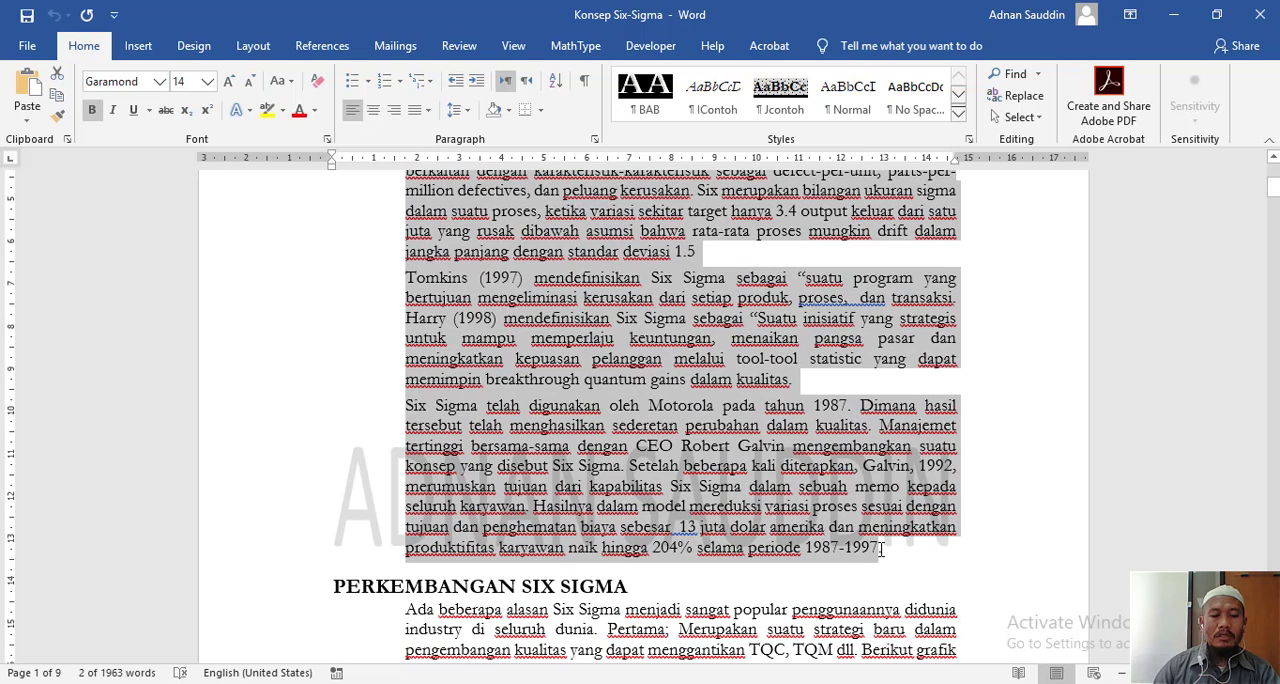
key(alt+Tab)
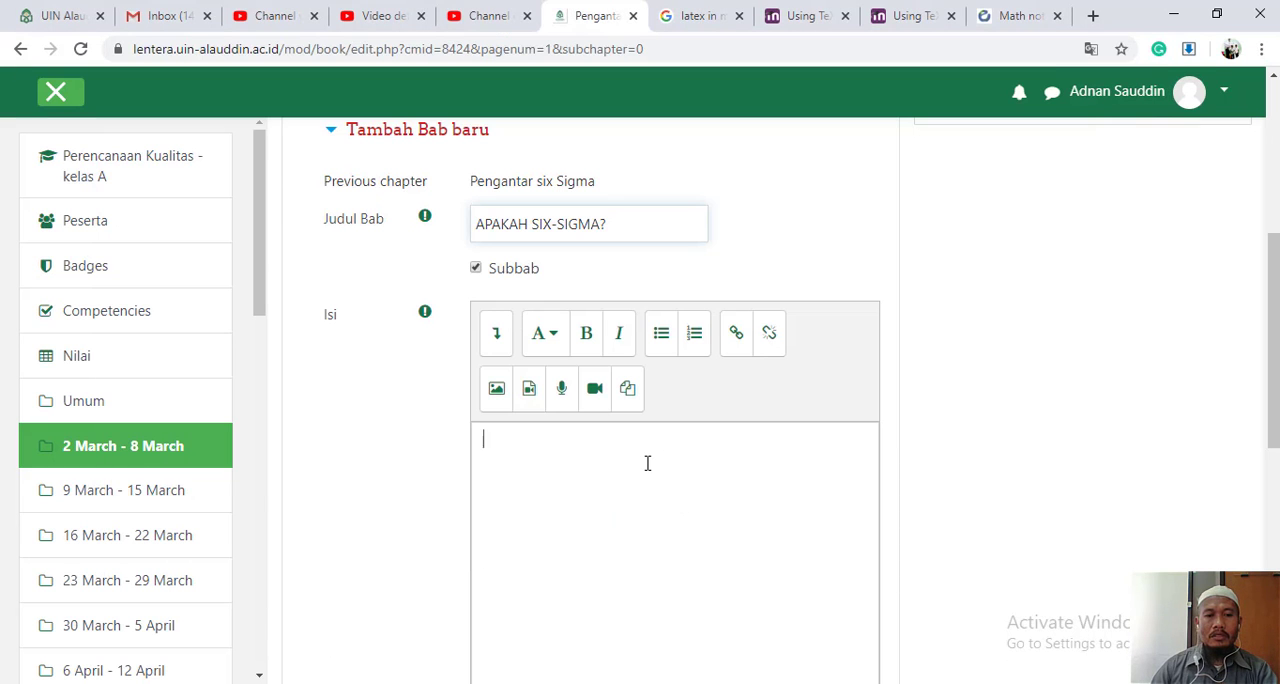
key(ctrl+v)
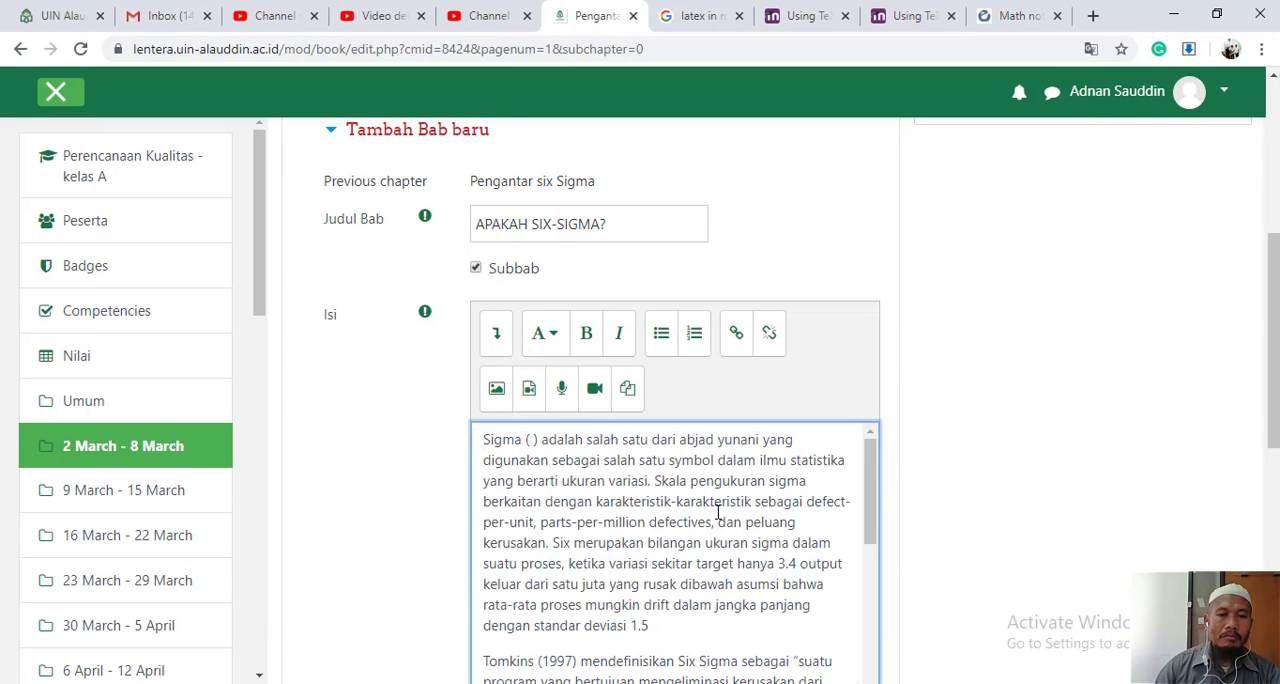
- Insert the LaTeX expression \(\sigma\) inside the empty parentheses after "Sigma" in the subchapter's content and save the changes
scroll(700, 505, down, 2)
scroll(717, 512, up, 3)
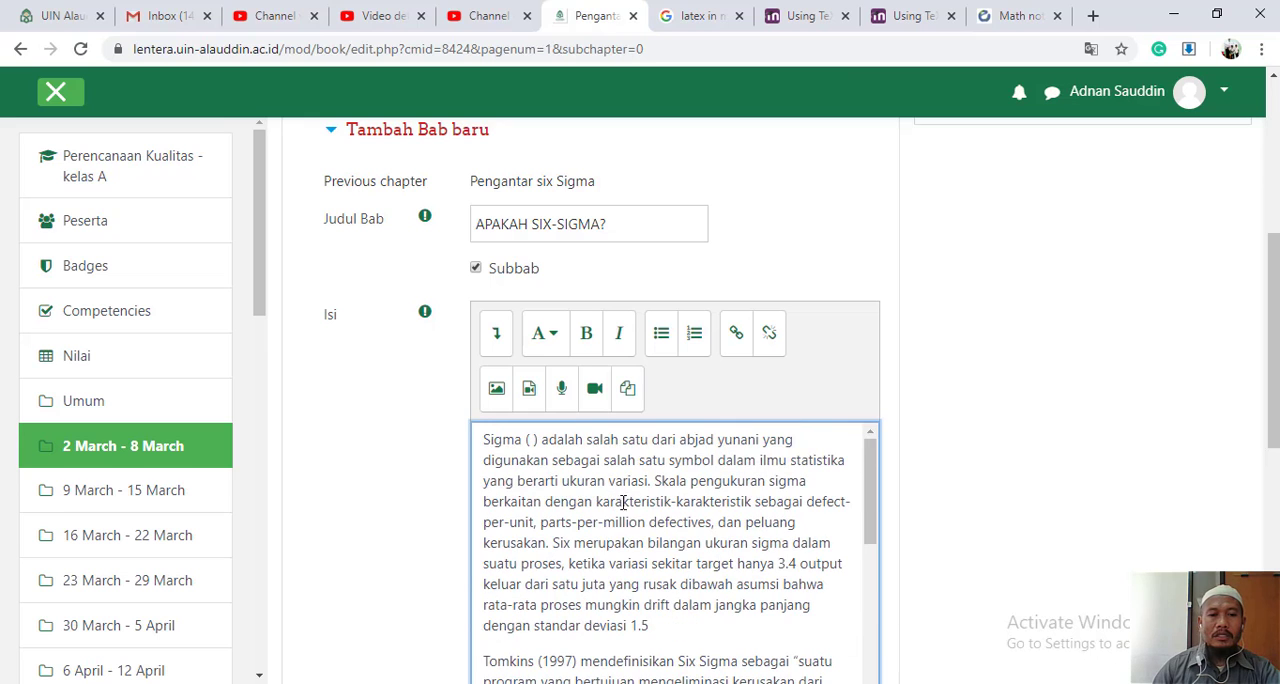
click(534, 439)
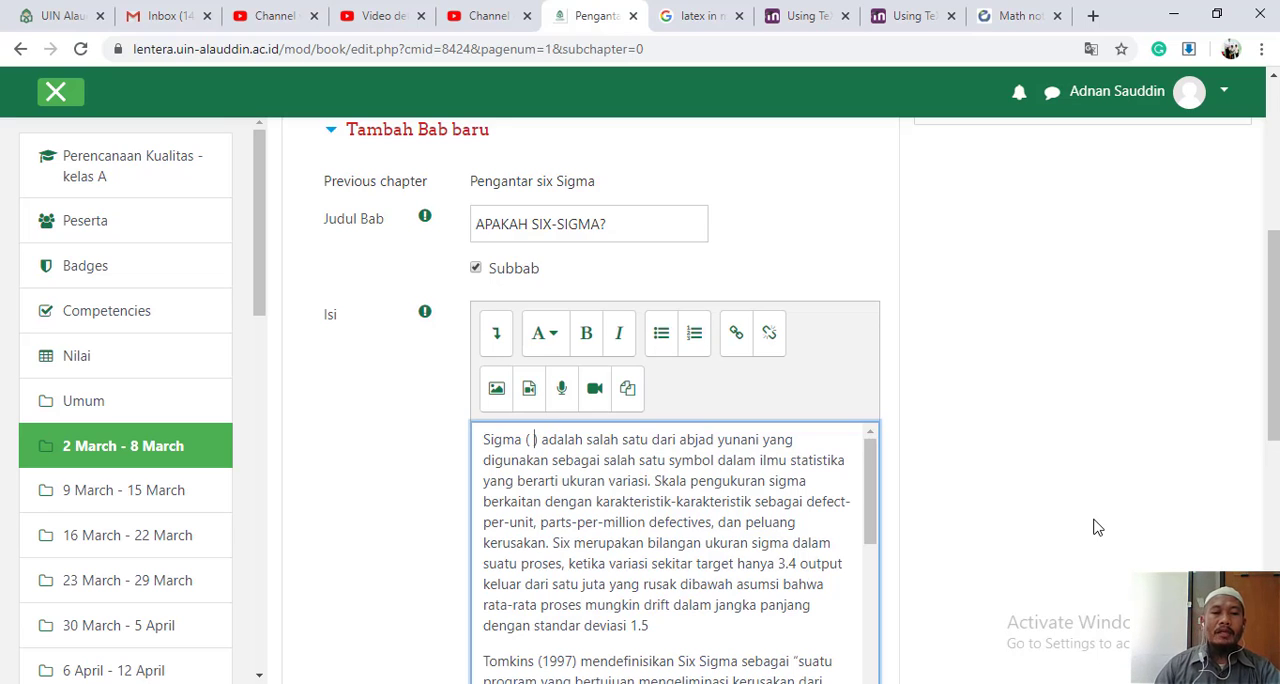
text(\)
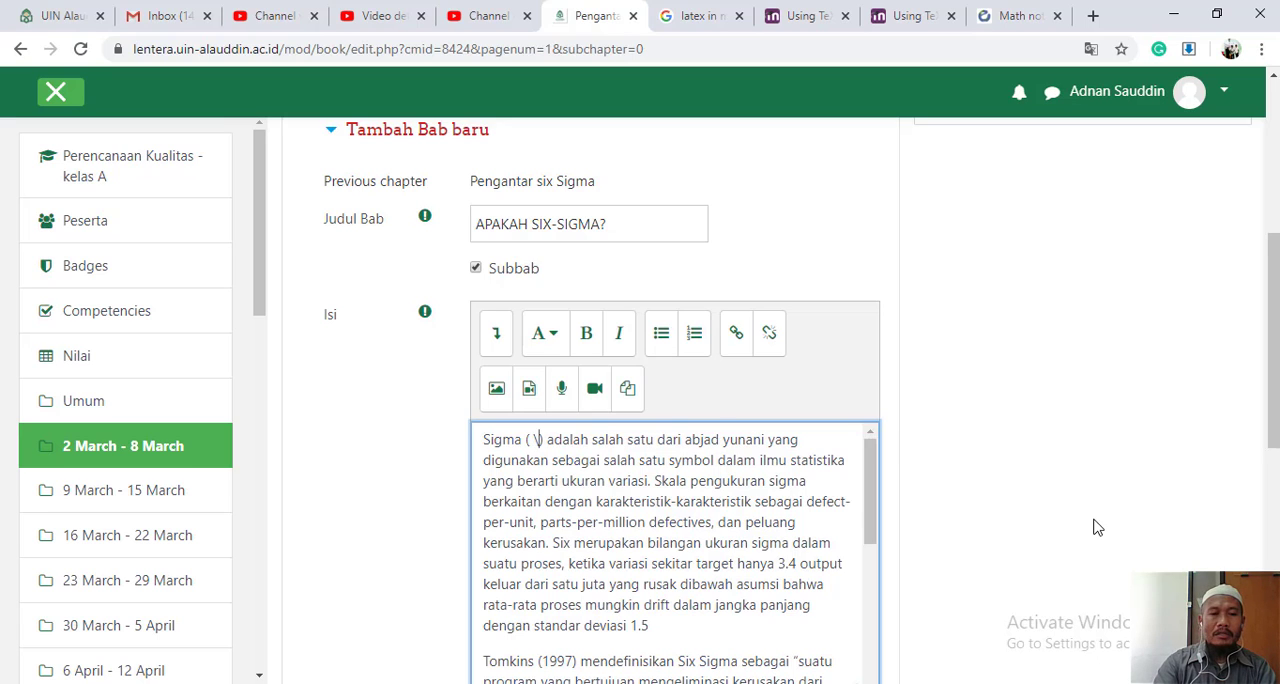
text(()
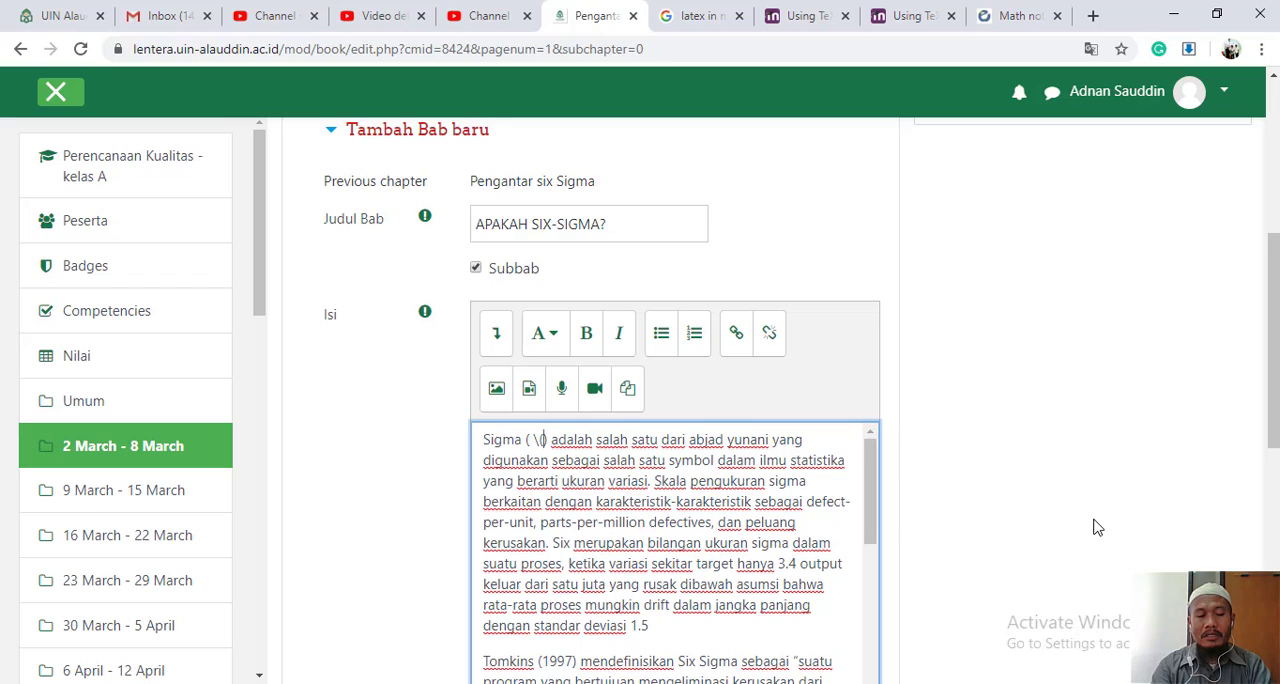
text(\sigma)
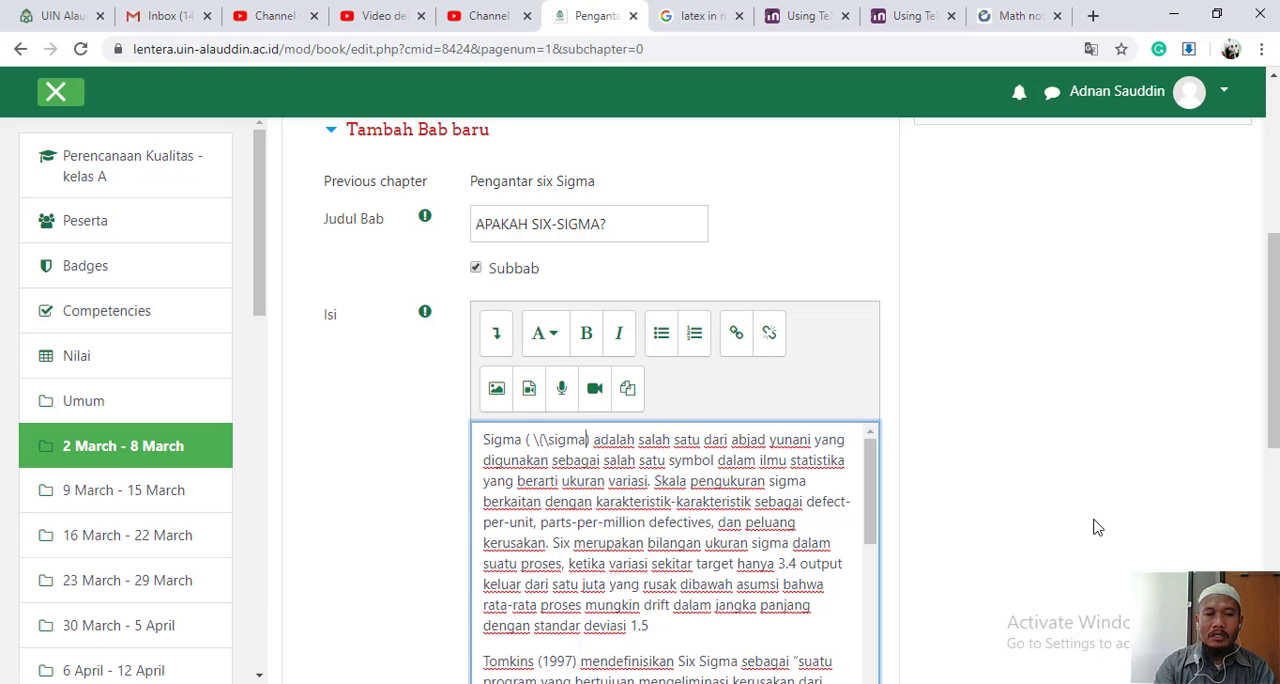
text(\))
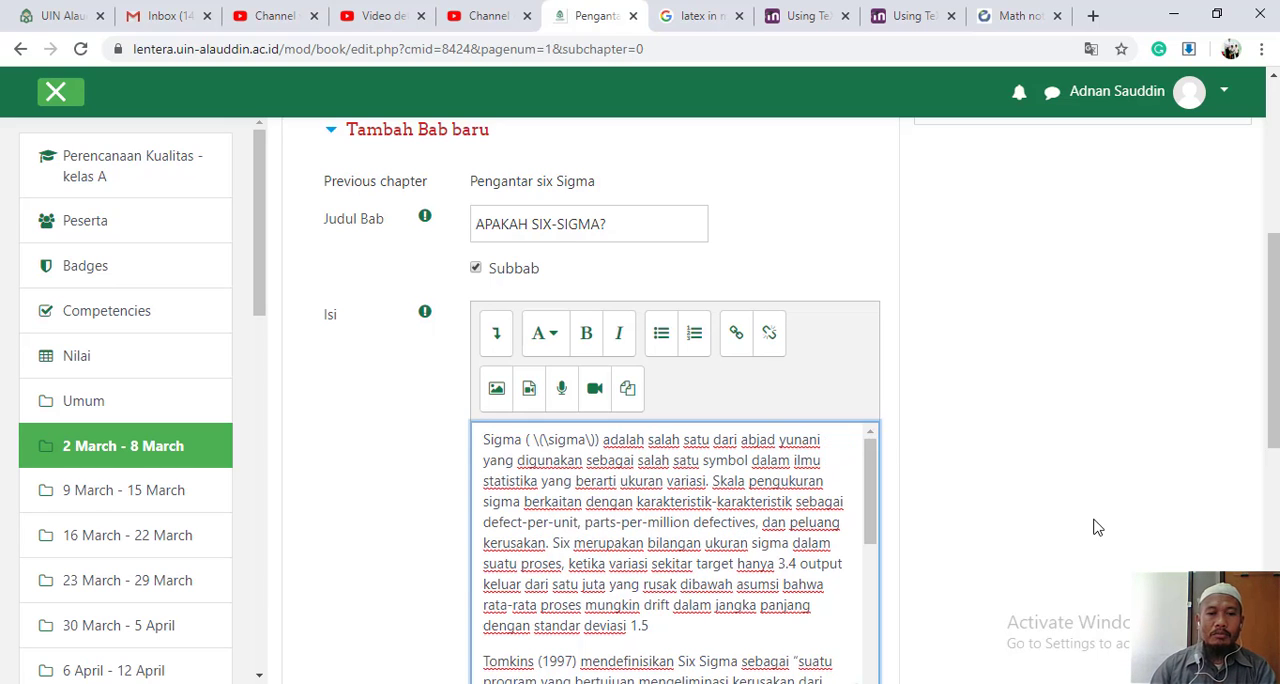
scroll(1100, 485, down, 7)
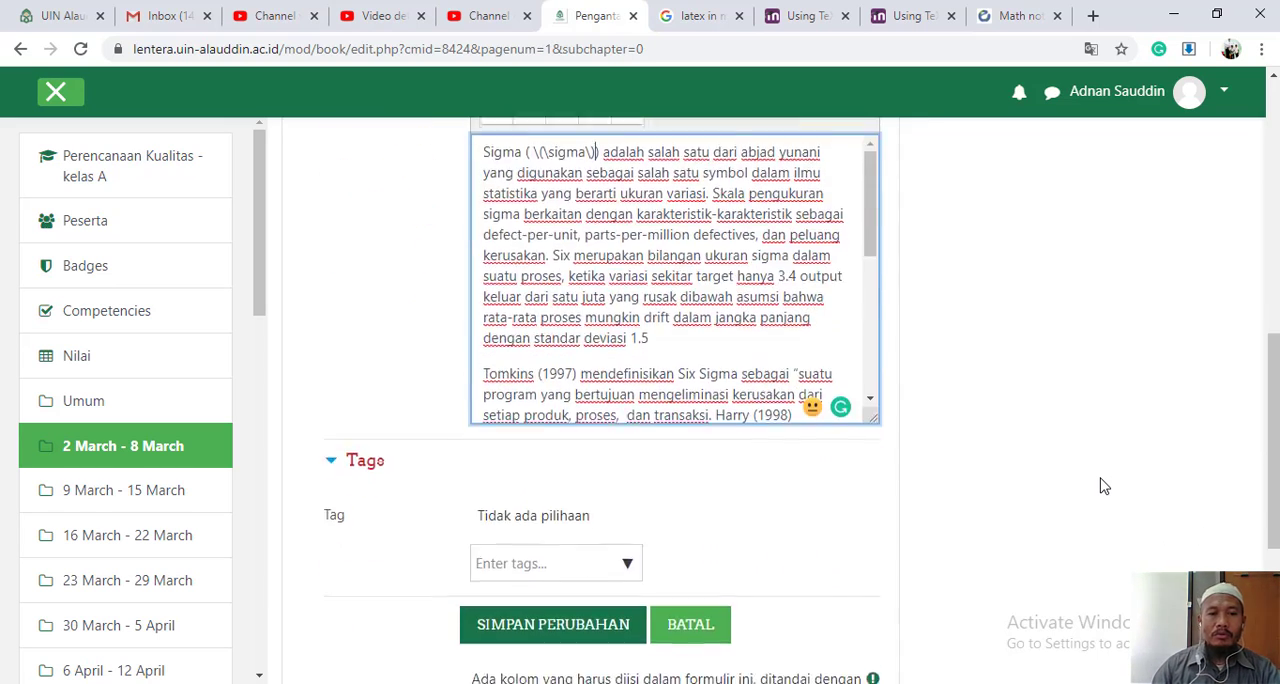
click(620, 350)
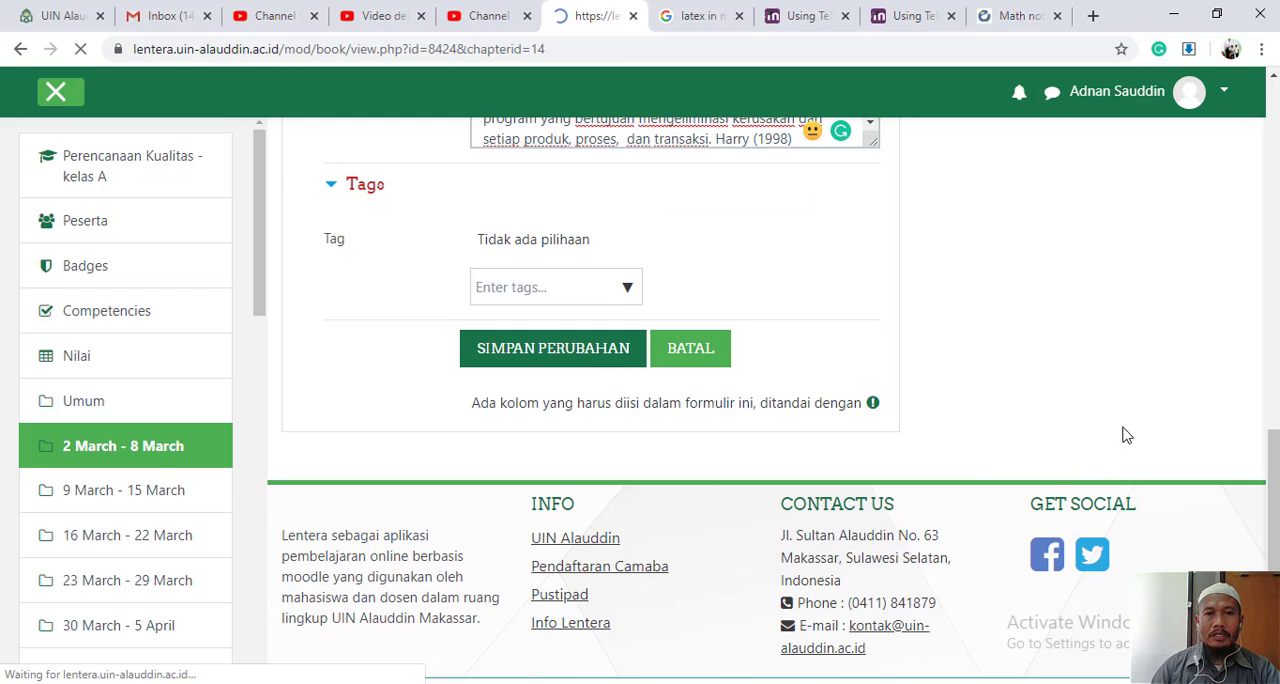
- Review the saved "APAKAH SIX-SIGMA?" subchapter, checking the sigma symbol in the first paragraph and the book's table of contents
scroll(1123, 438, down, 2)
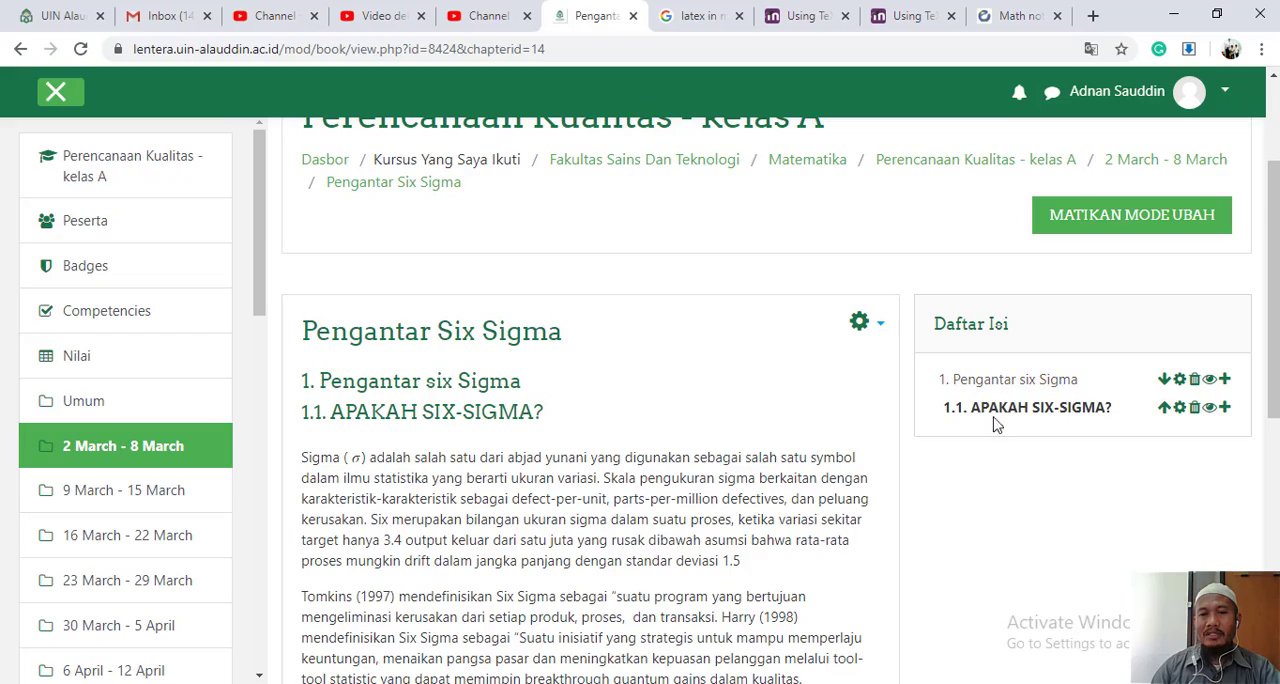
scroll(820, 458, down, 5)
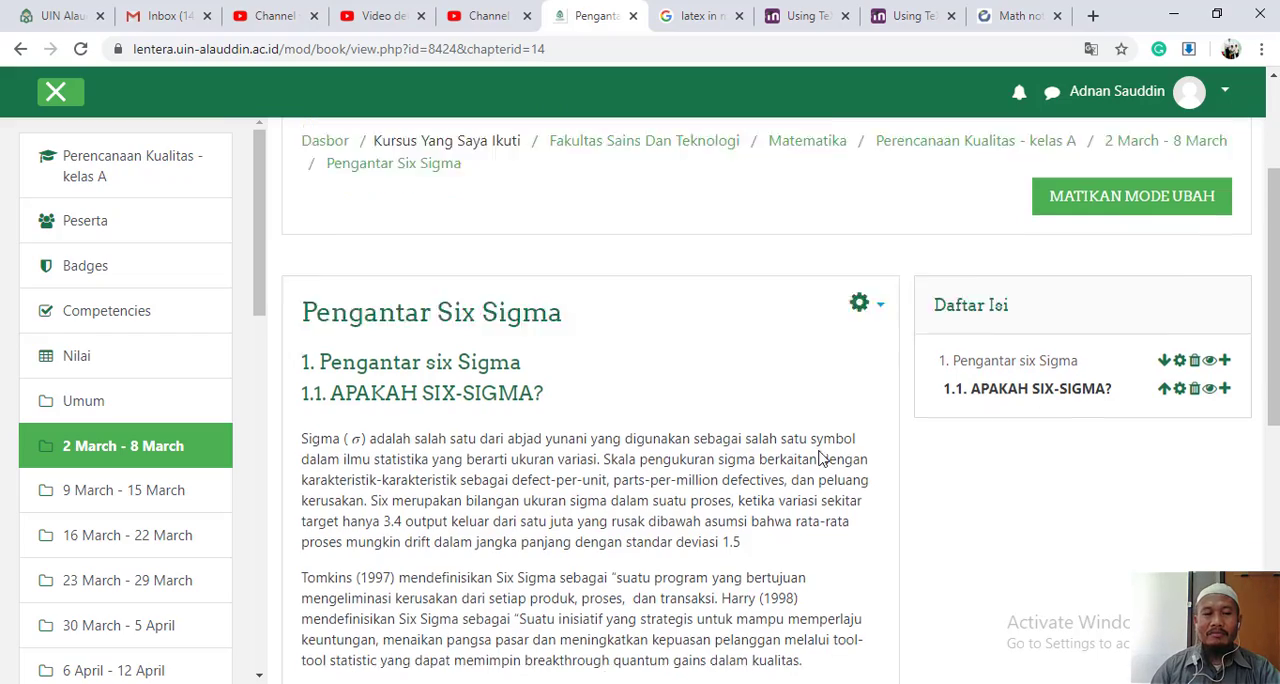
scroll(752, 451, down, 1)
scroll(752, 451, up, 6)
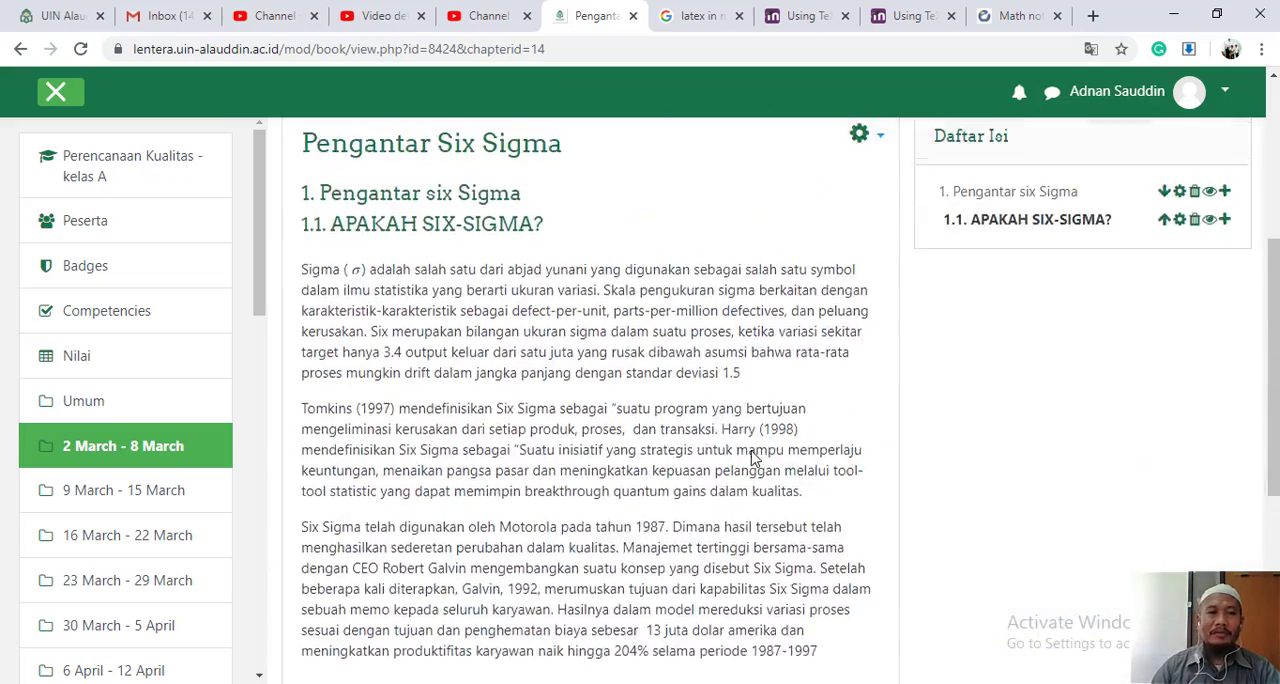
scroll(752, 455, up, 1)
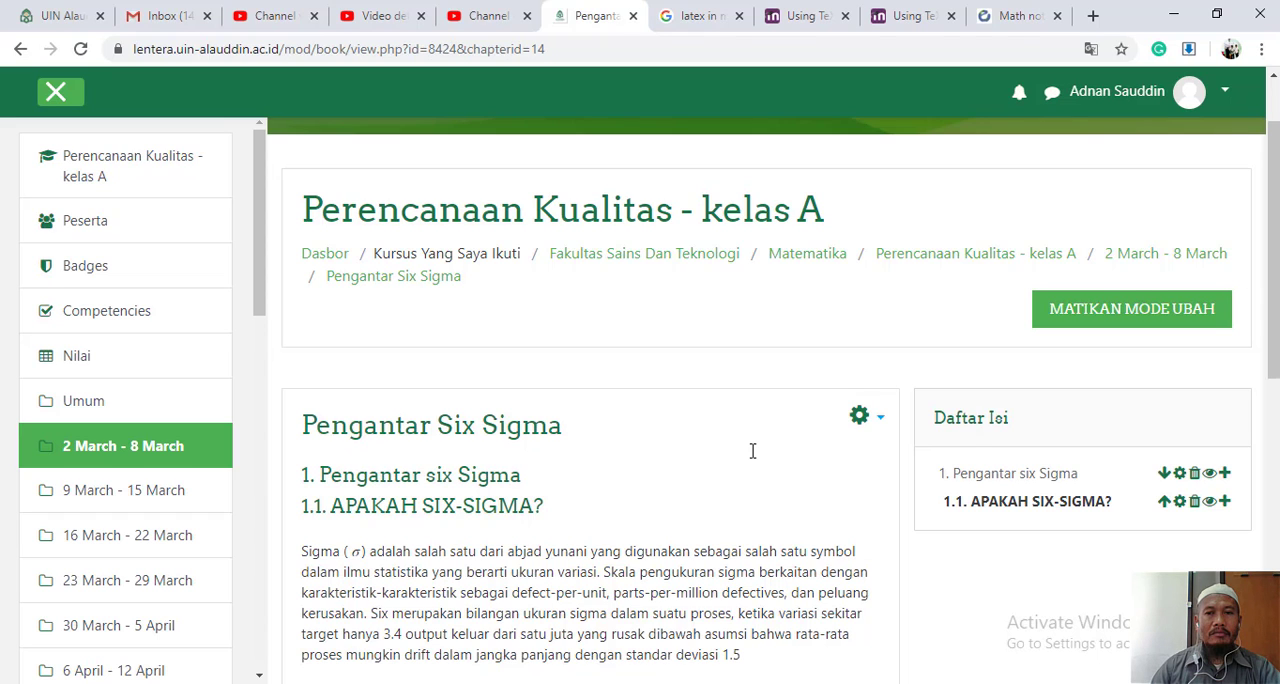
scroll(752, 451, down, 1)
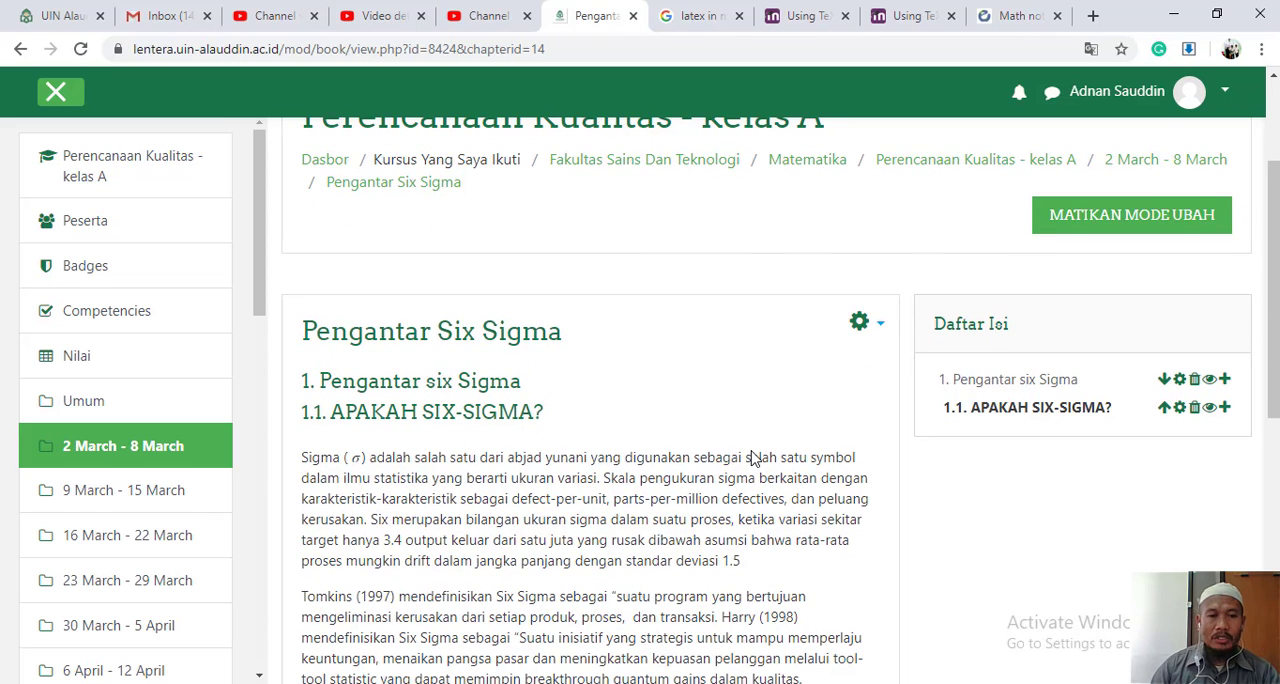
scroll(752, 452, up, 2)
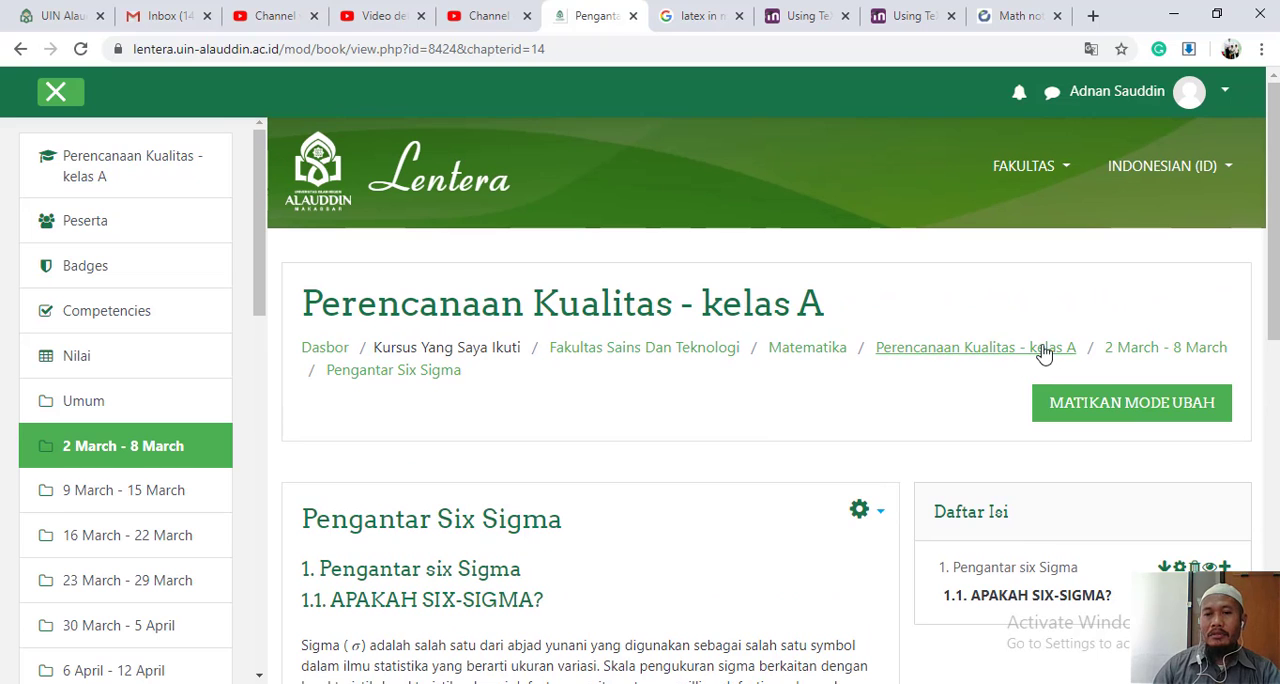
- Return to the "Perencanaan Kualitas - kelas A" course, open the first "Pengantar Six Sigma" book under 2 March - 8 March and examine its chapter structure
click(1033, 348)
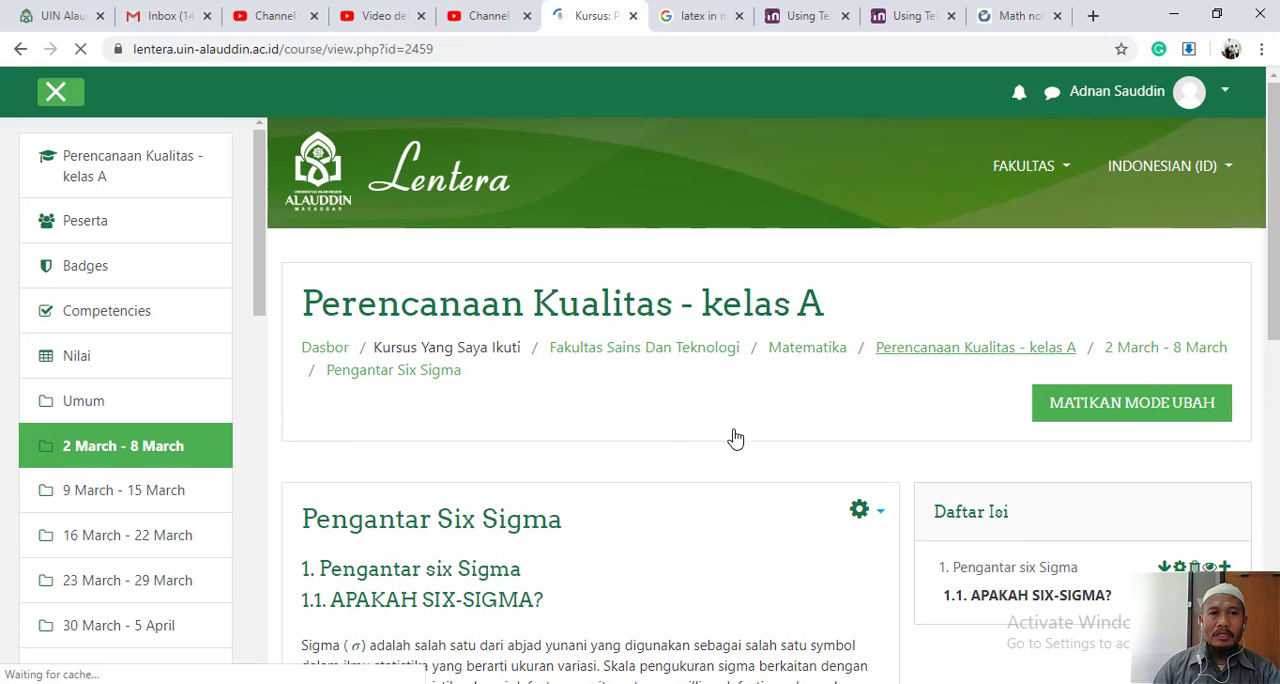
scroll(695, 438, down, 3)
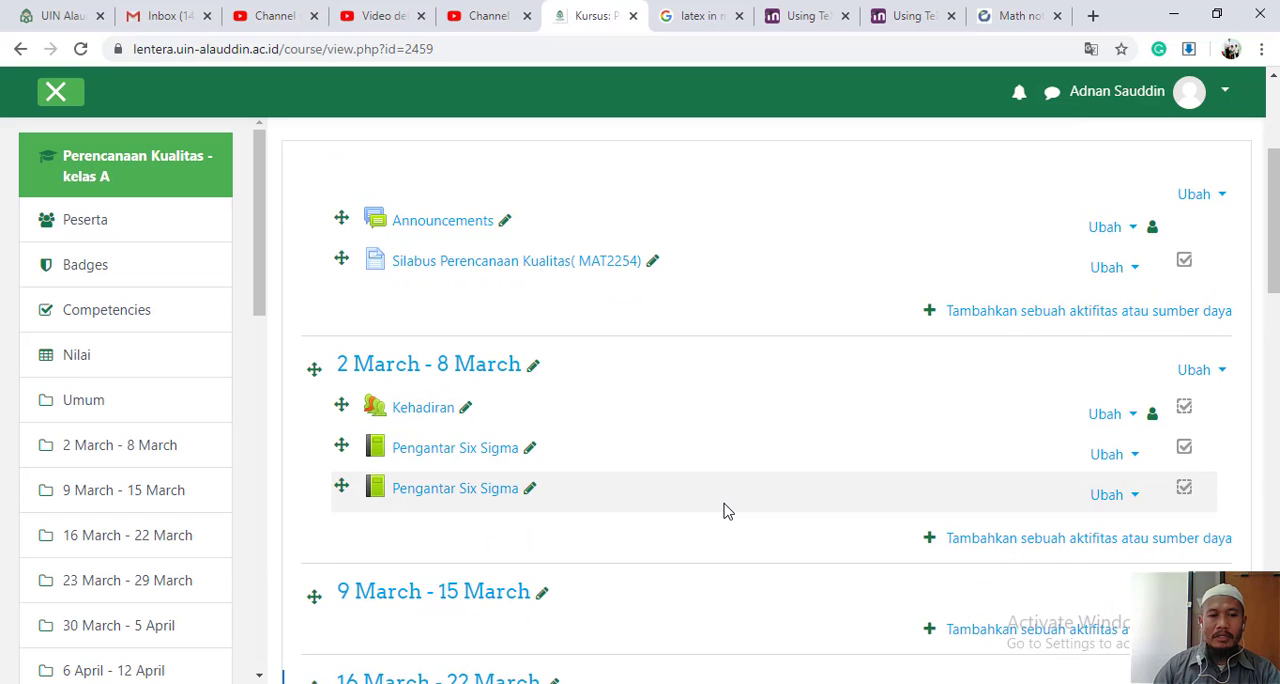
scroll(590, 444, down, 1)
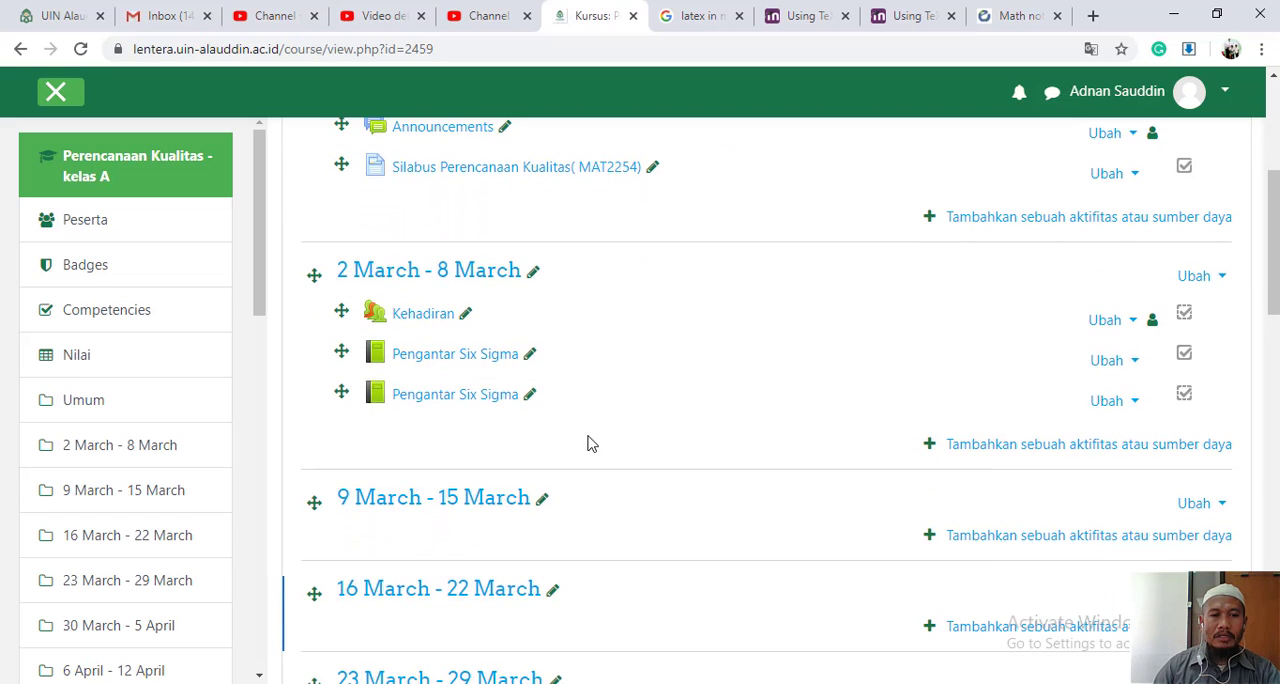
click(471, 368)
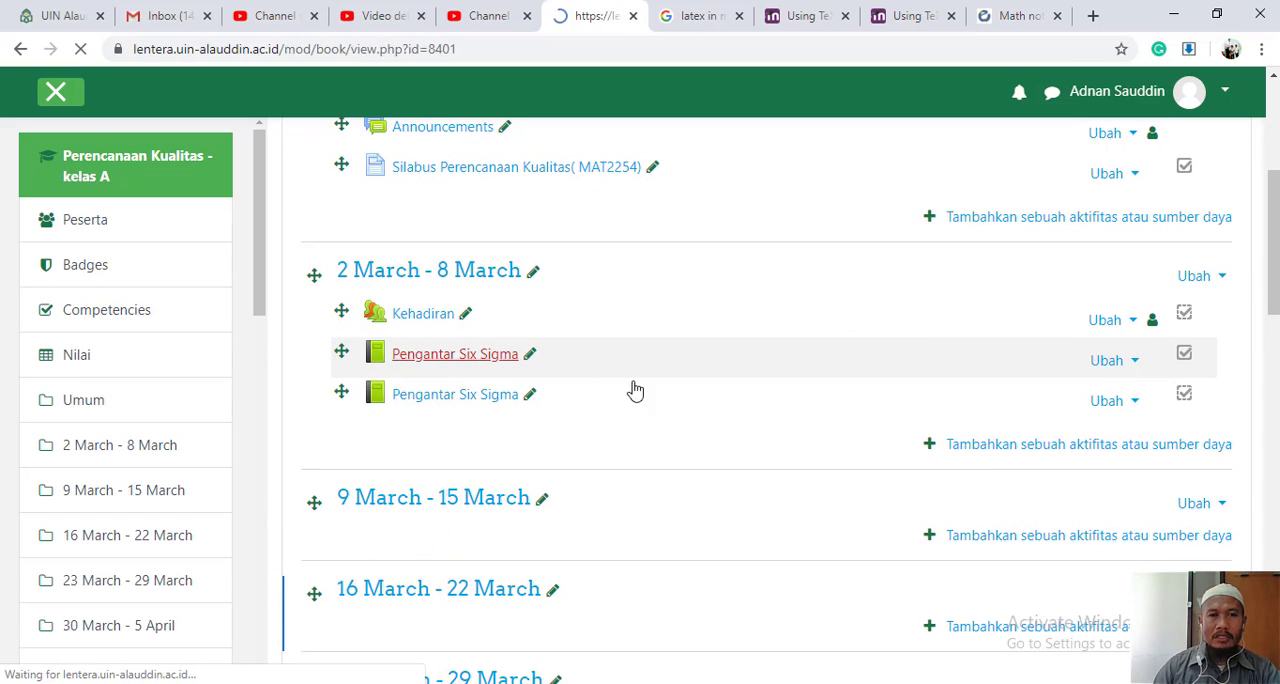
scroll(690, 438, down, 4)
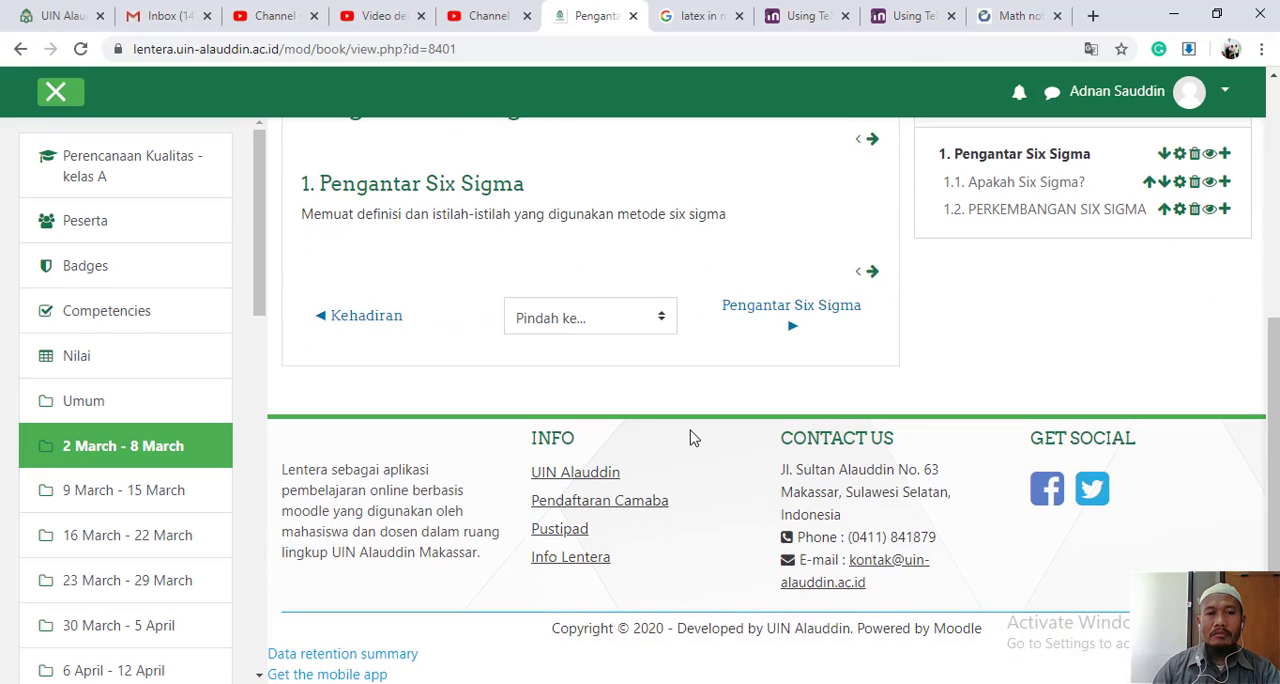
scroll(690, 438, up, 2)
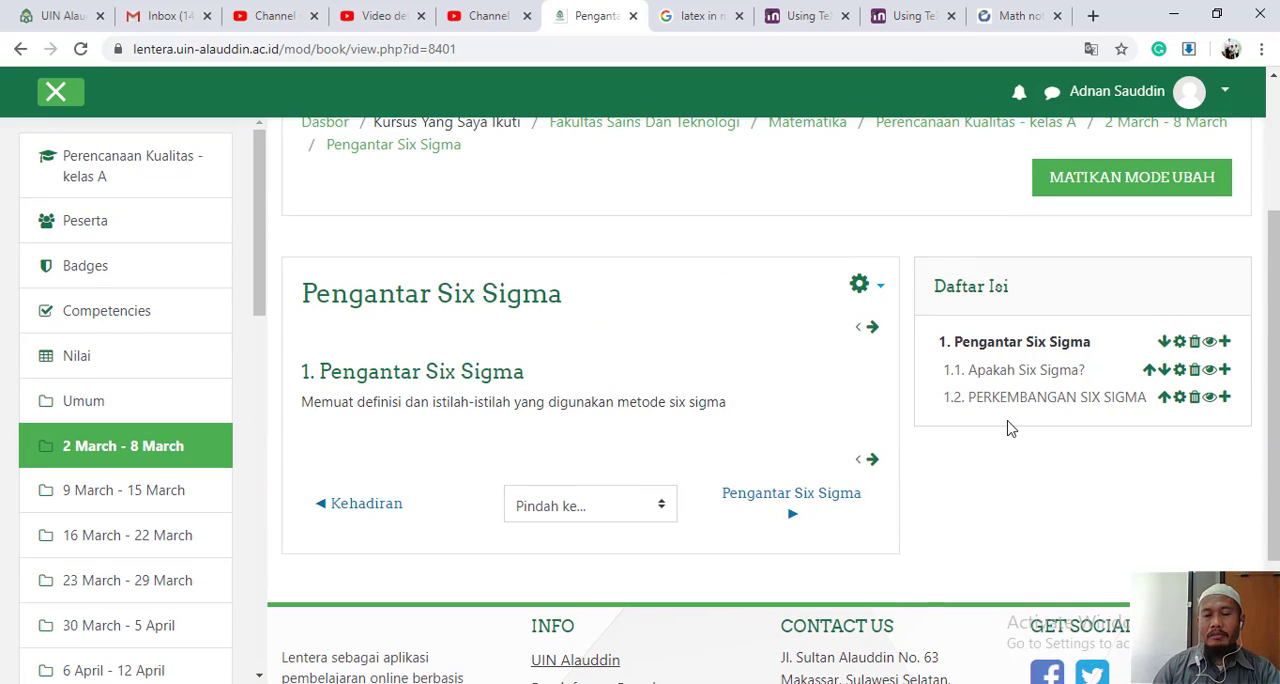
scroll(958, 436, down, 1)
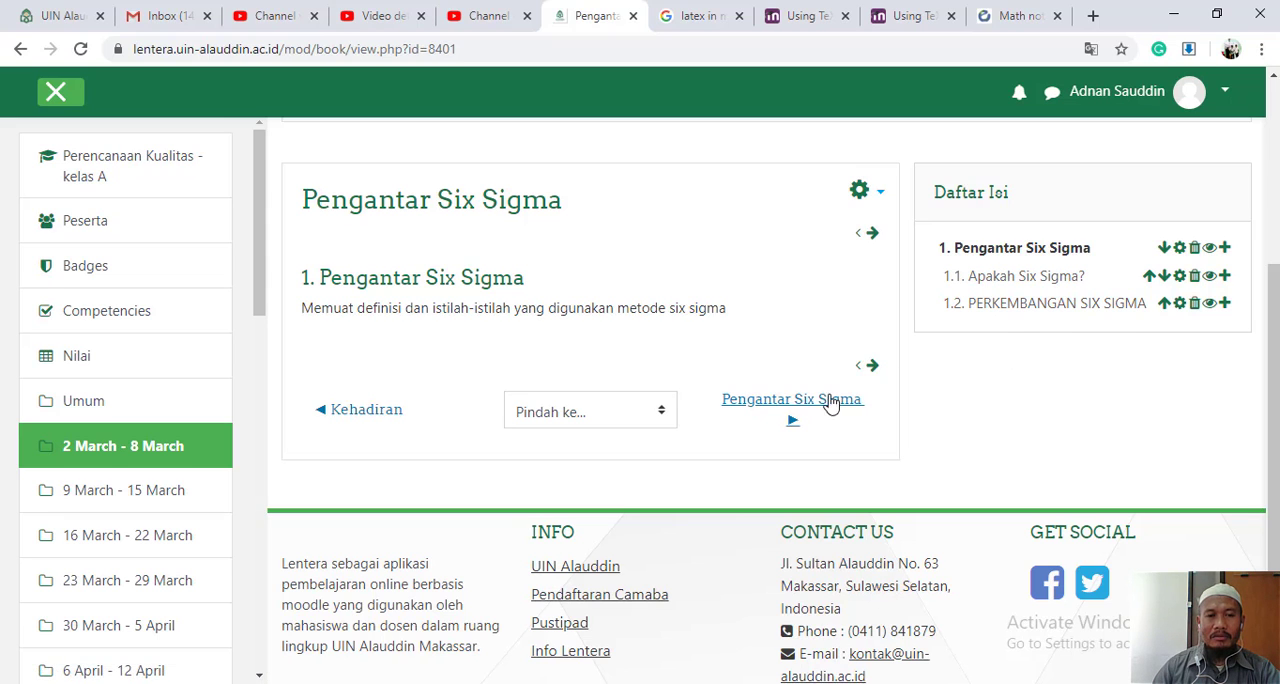
scroll(1058, 447, up, 1)
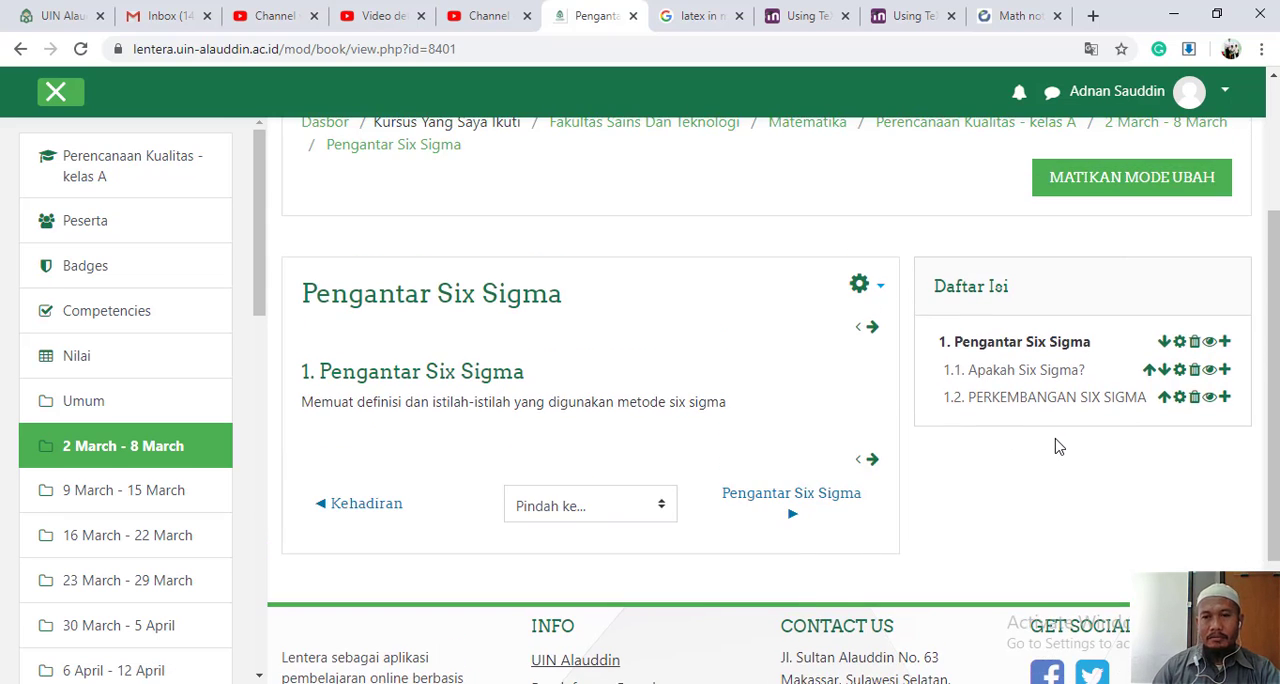
scroll(1058, 447, up, 1)
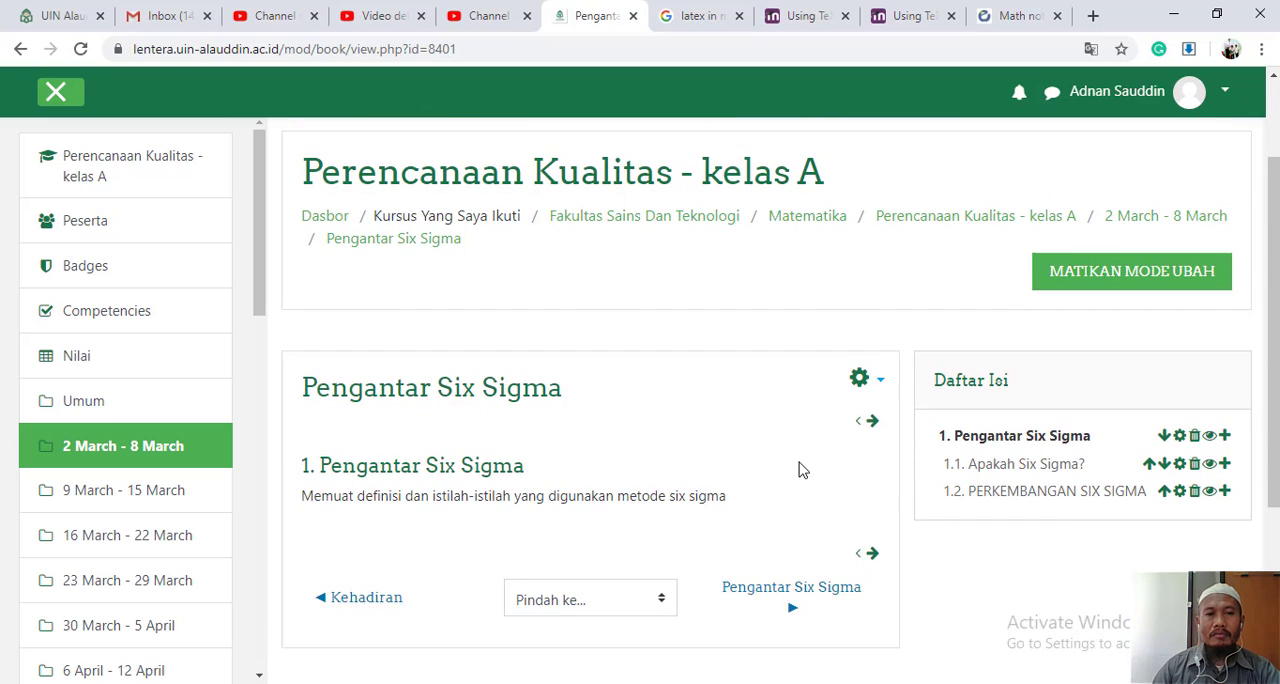
scroll(800, 466, down, 1)
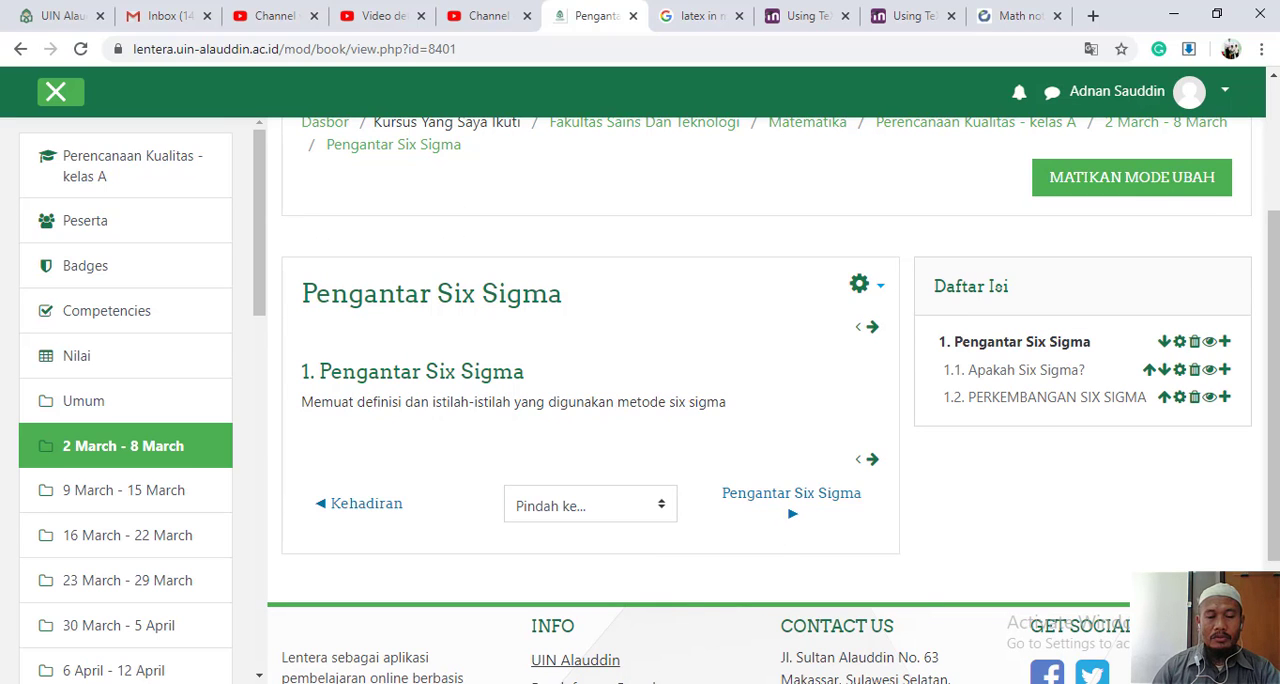
click(650, 683)
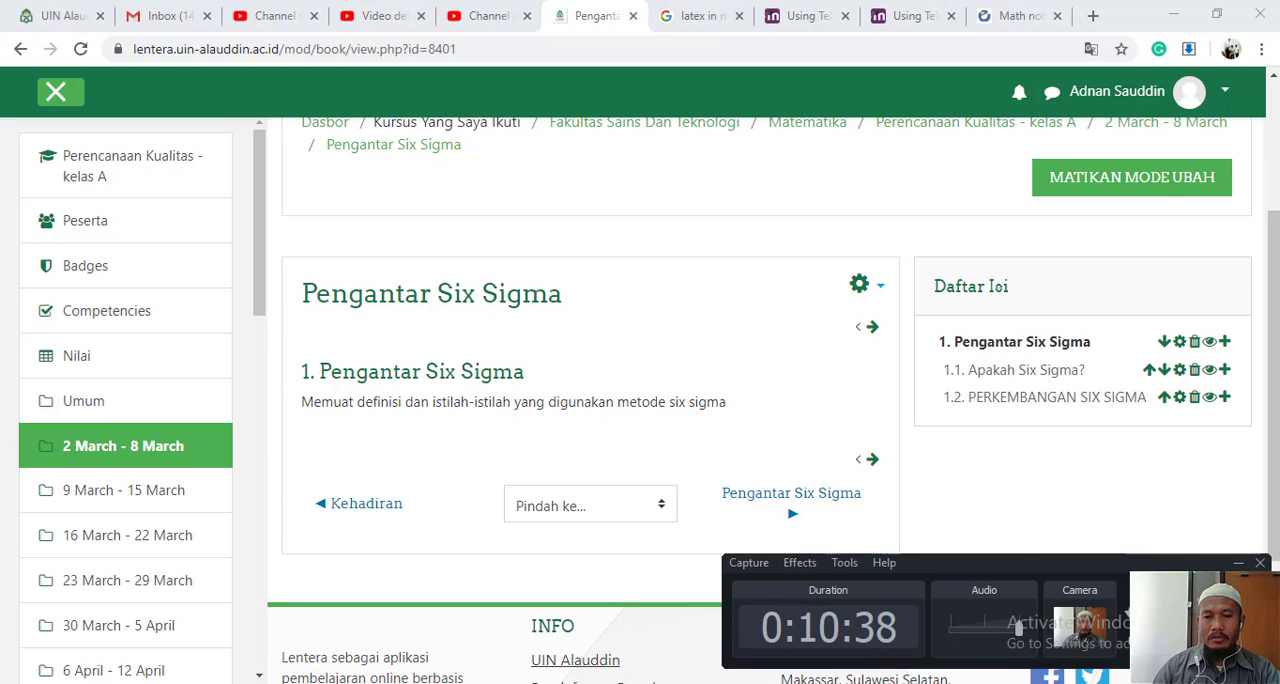